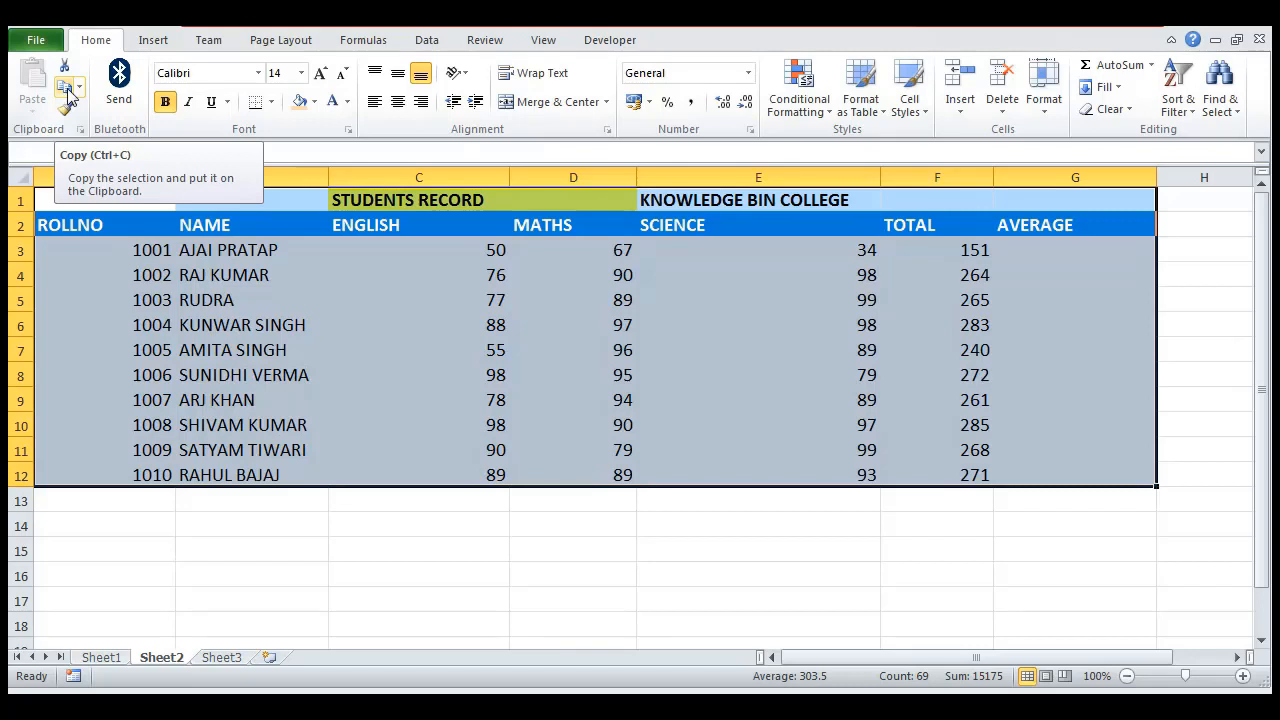
# Step: Copy the student table A1:G12 and paste it at A14 with Paste Special set to All using Source theme
pyautogui.click(66, 92)
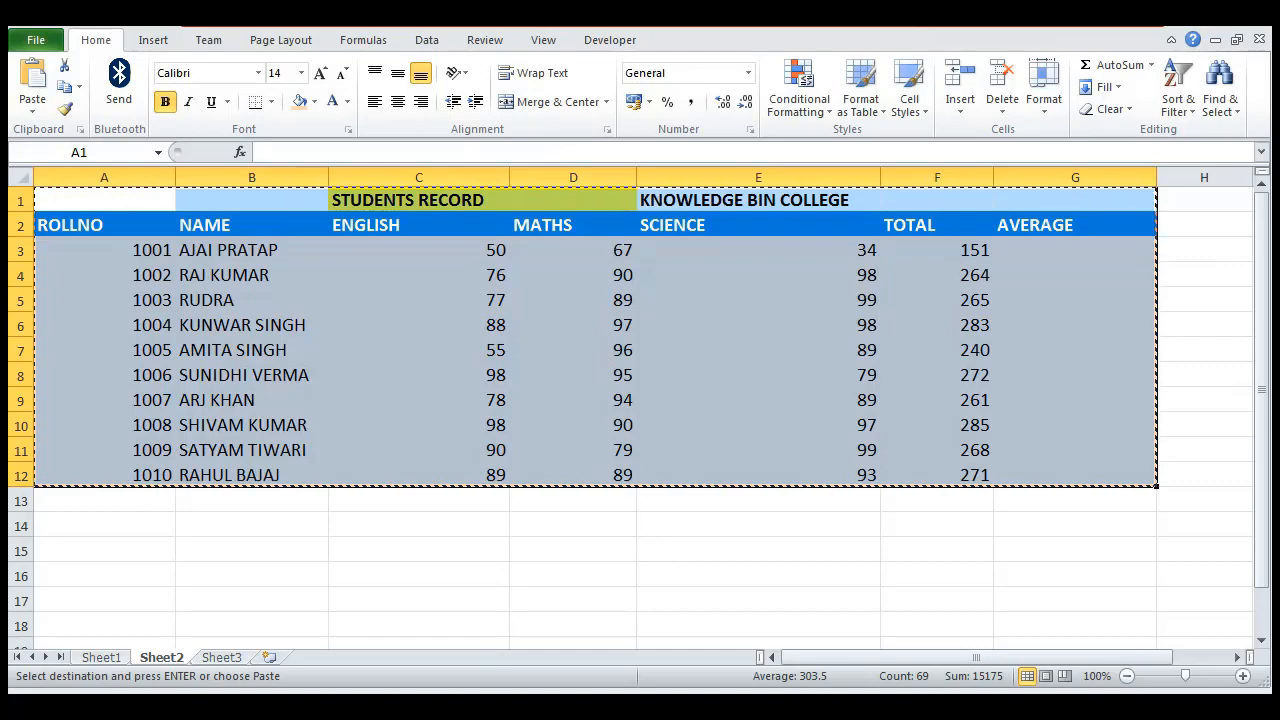
pyautogui.hotkey('alt', 'Tab')
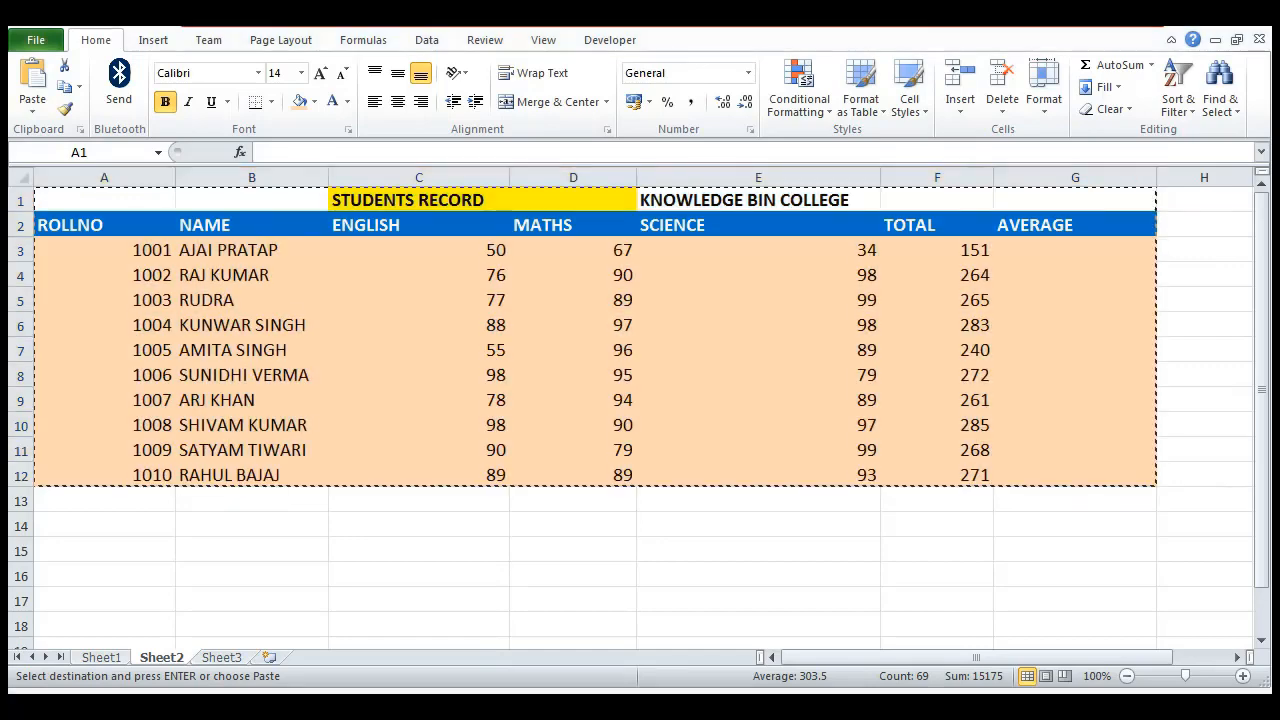
pyautogui.hotkey('alt', 'Tab')
pyautogui.click(130, 529)
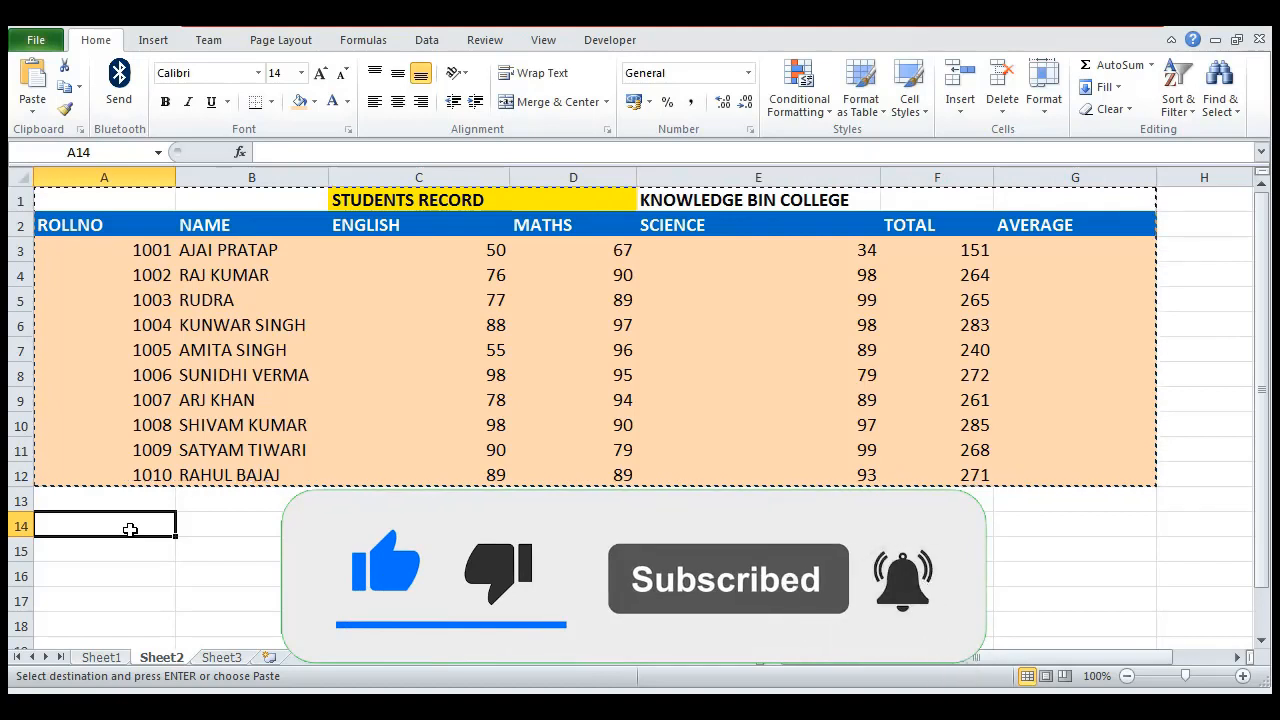
pyautogui.hotkey('ctrl', 'alt', 'v')
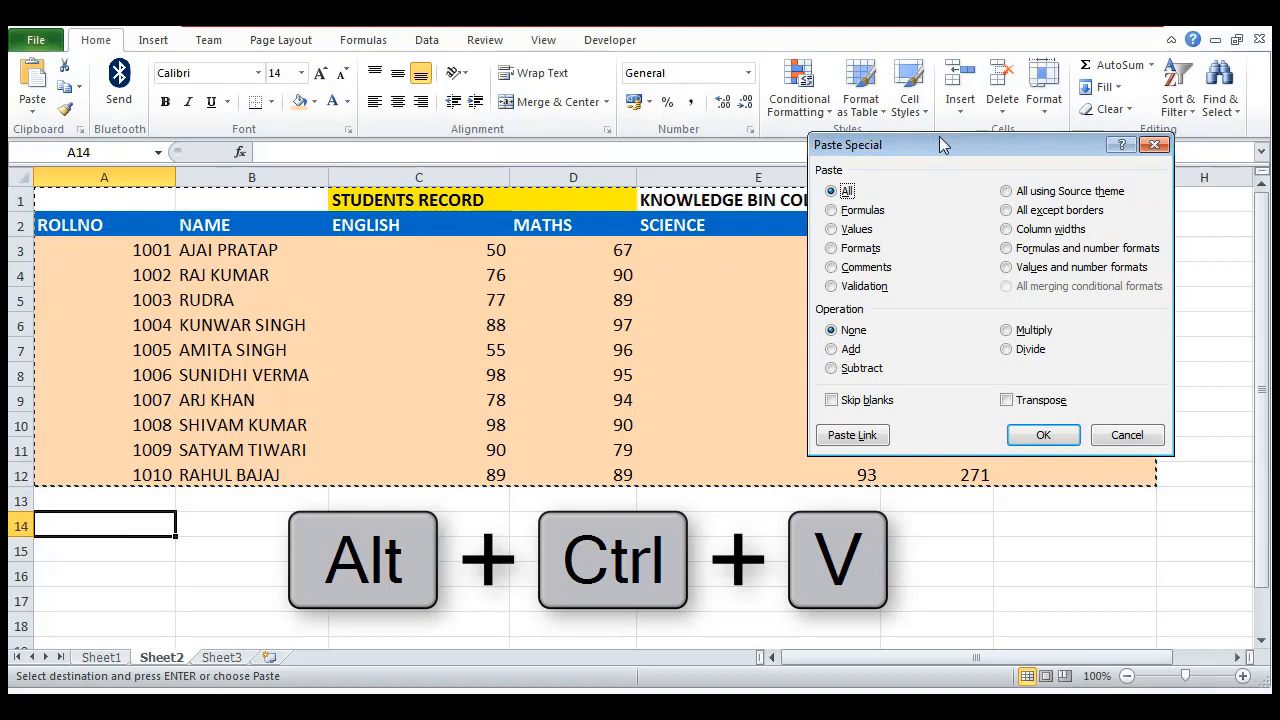
pyautogui.click(1006, 192)
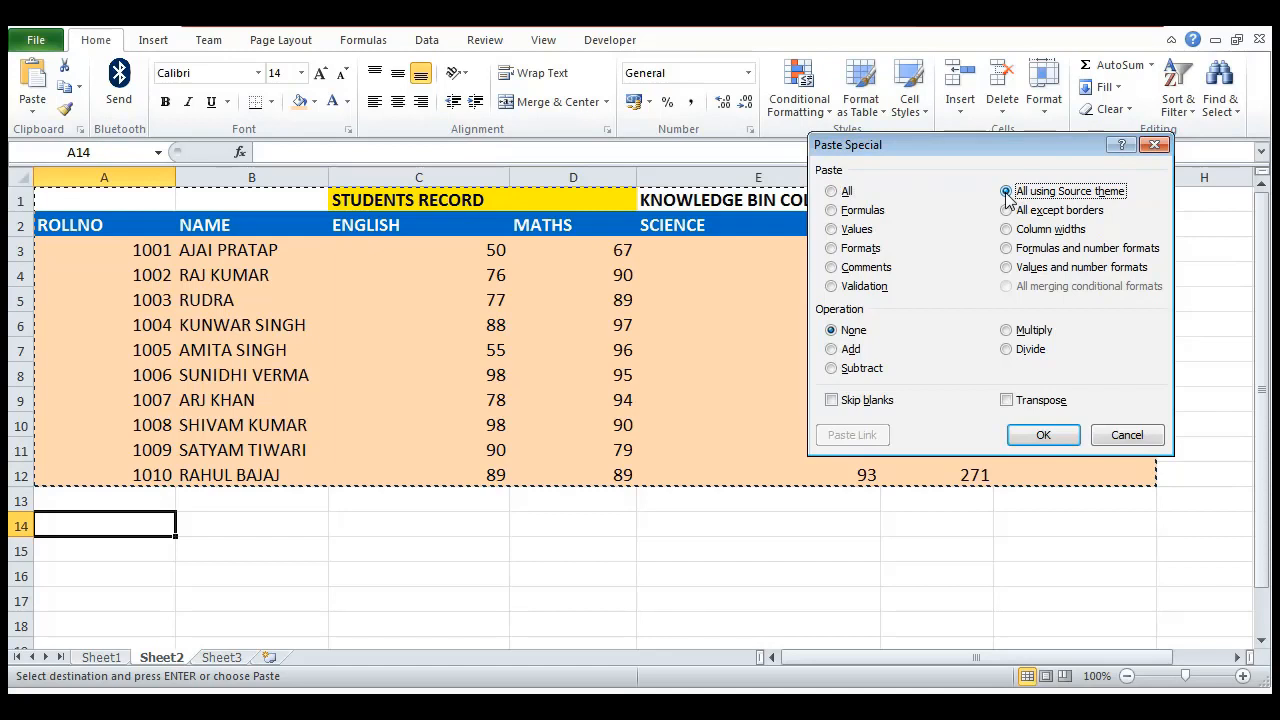
pyautogui.click(1050, 438)
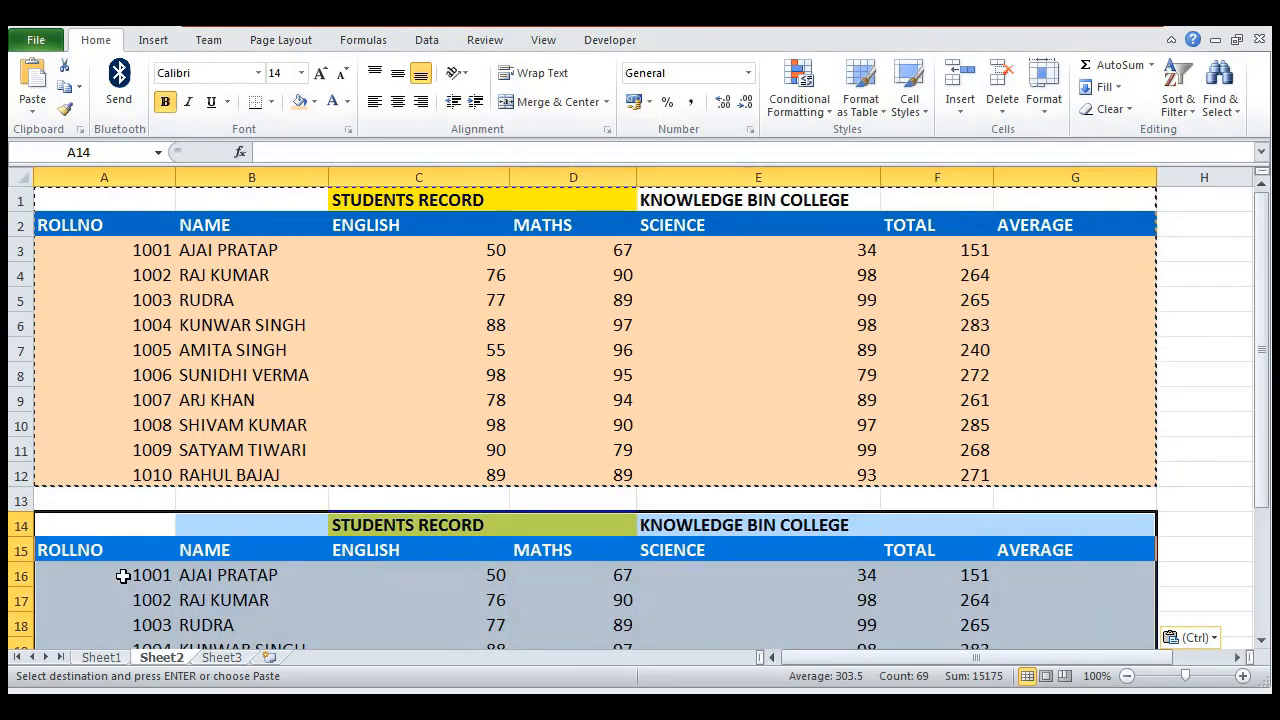
pyautogui.click(93, 558)
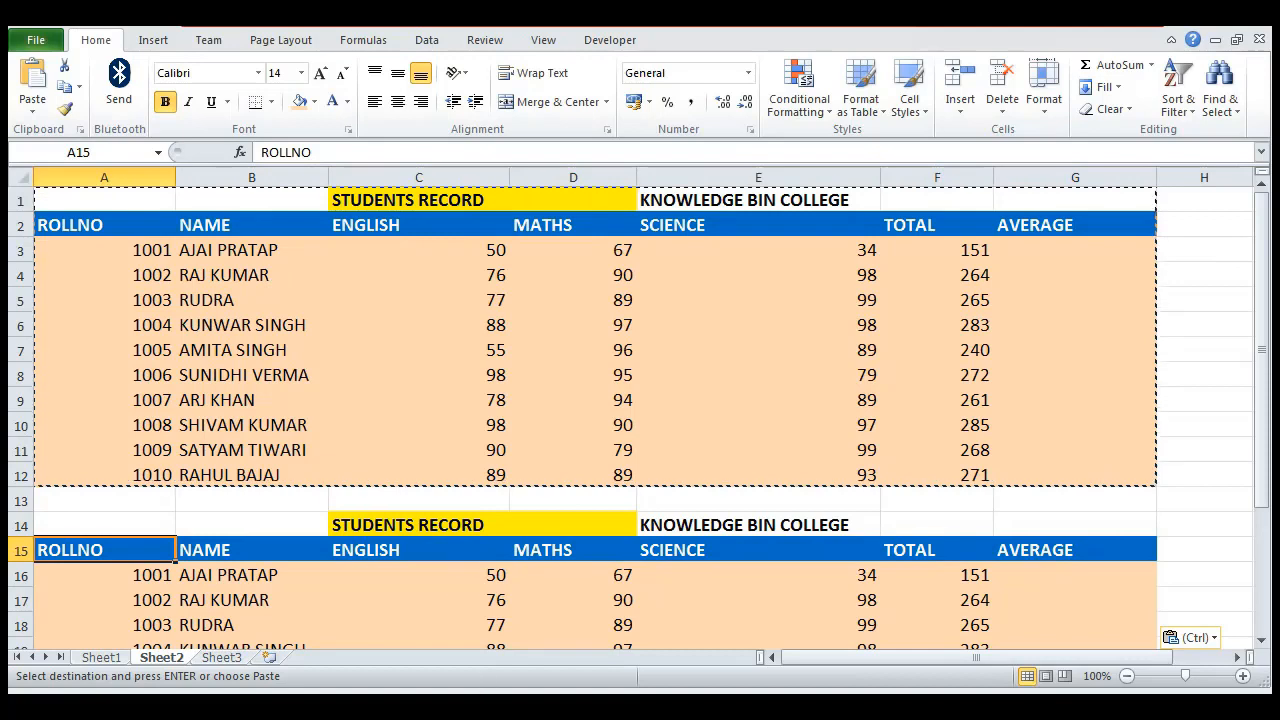
pyautogui.click(512, 577)
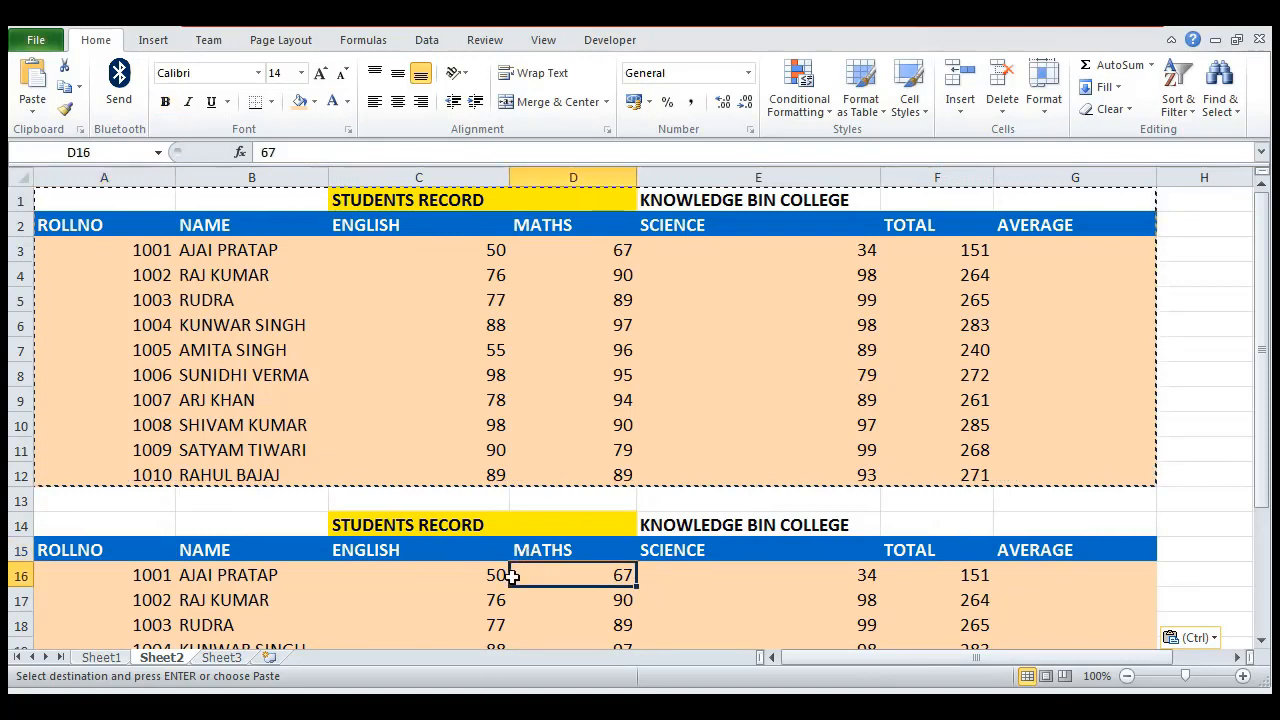
# Step: Undo the table pasted at A14 and leave copy mode
pyautogui.click(105, 526)
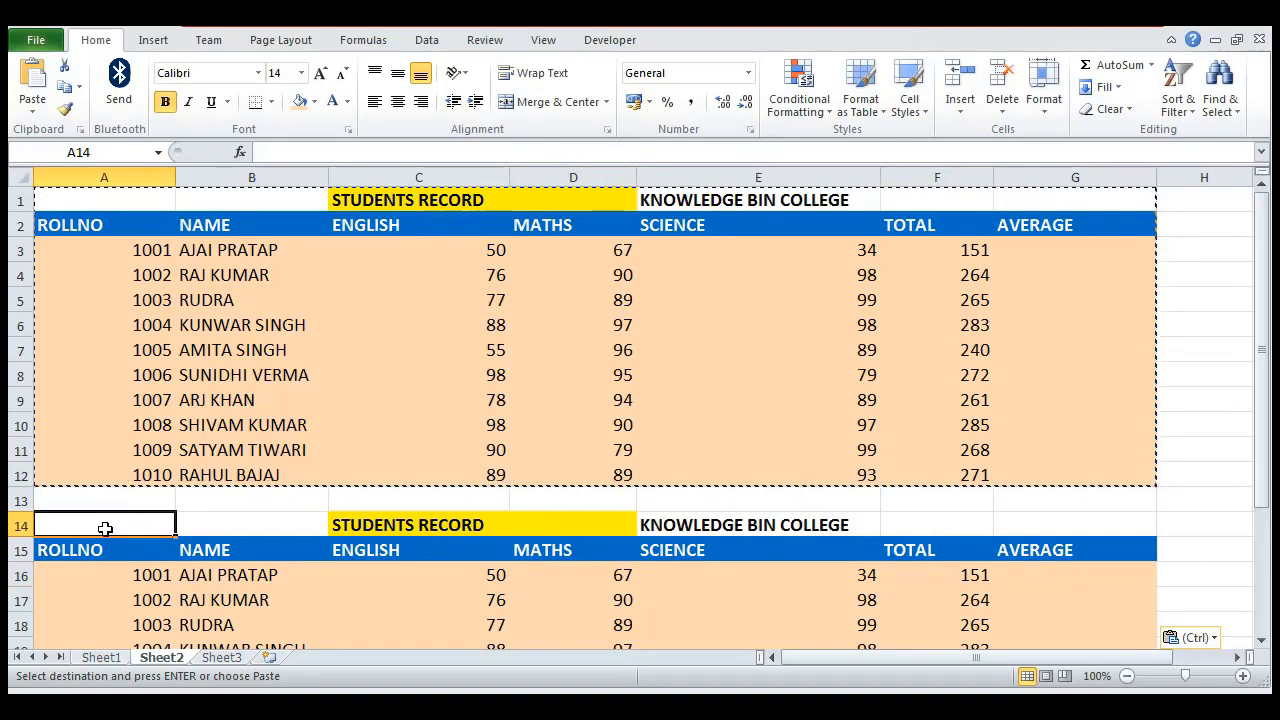
pyautogui.hotkey('ctrl', 'v')
pyautogui.hotkey('ctrl', 'z')
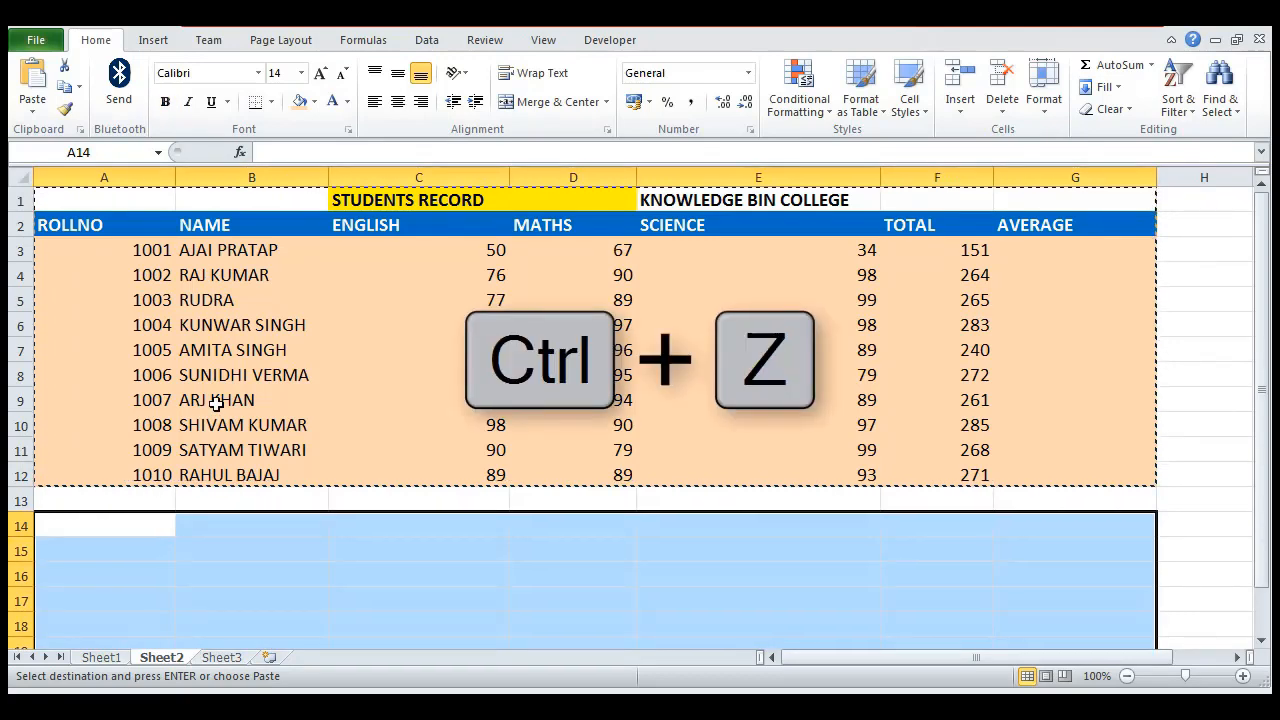
pyautogui.click(215, 403)
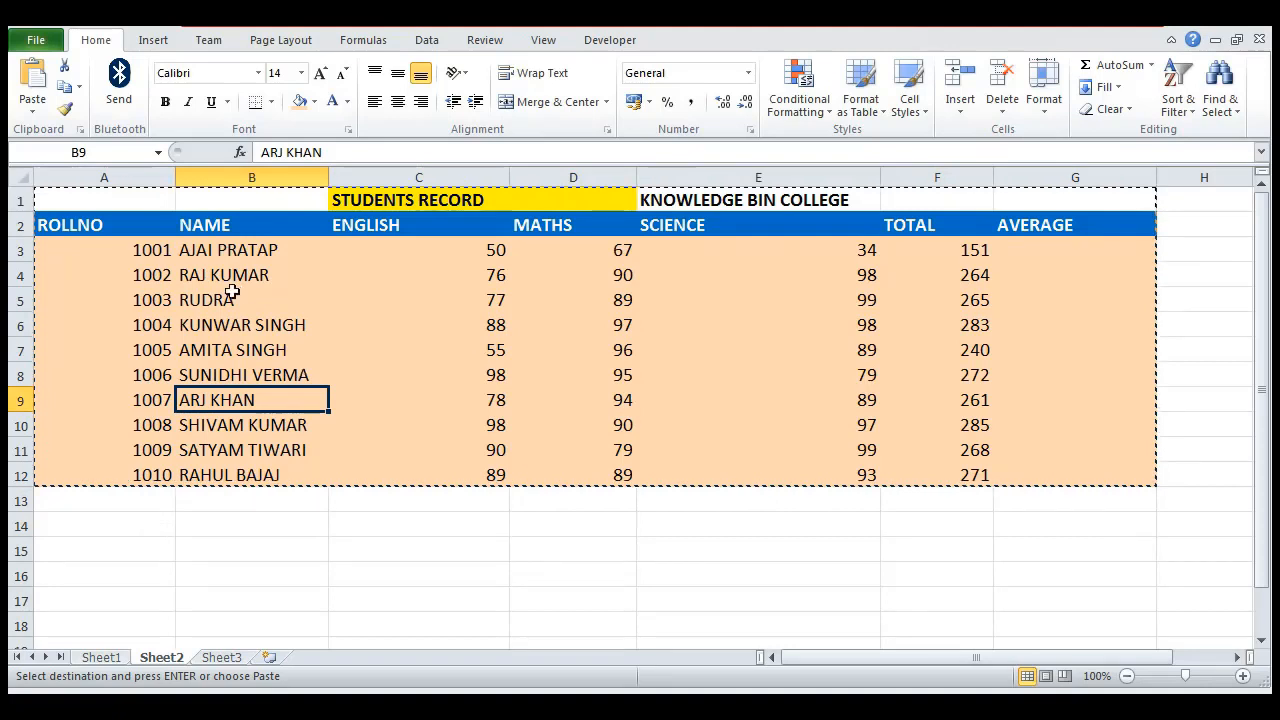
pyautogui.doubleClick(244, 531)
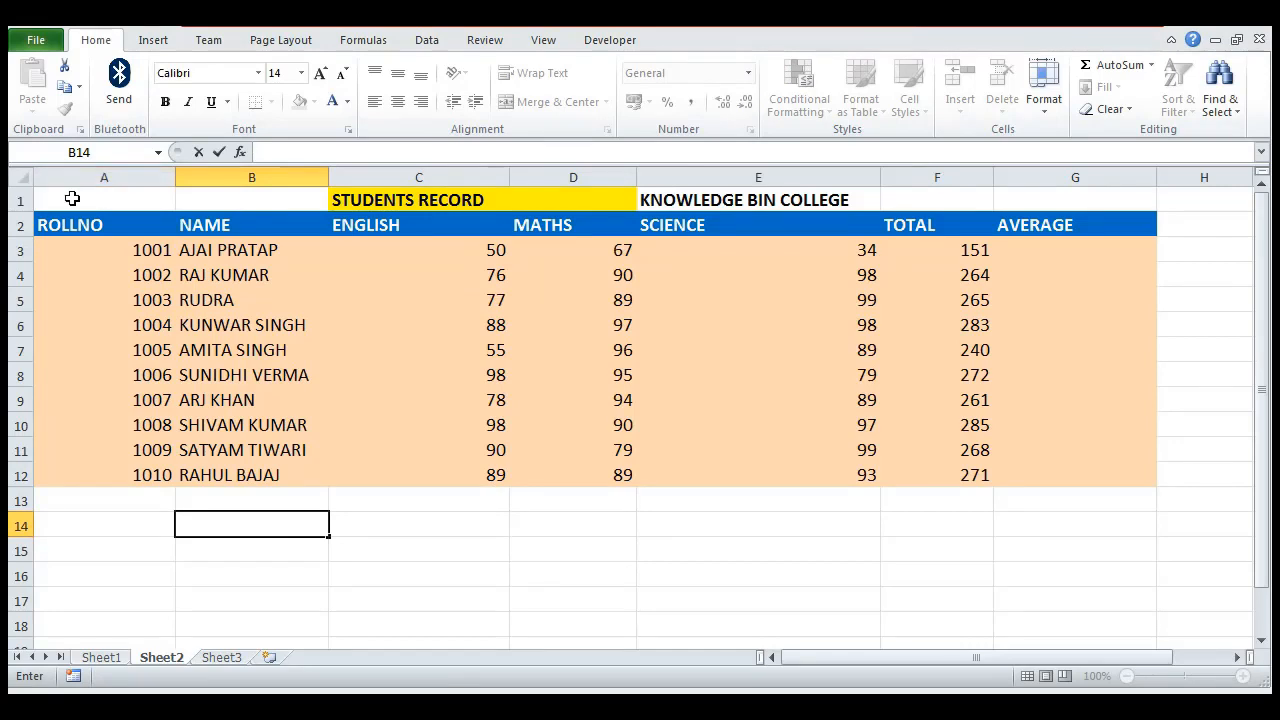
# Step: Apply All Borders to the student table in A1:G12
pyautogui.moveTo(63, 197); pyautogui.dragTo(1067, 467)
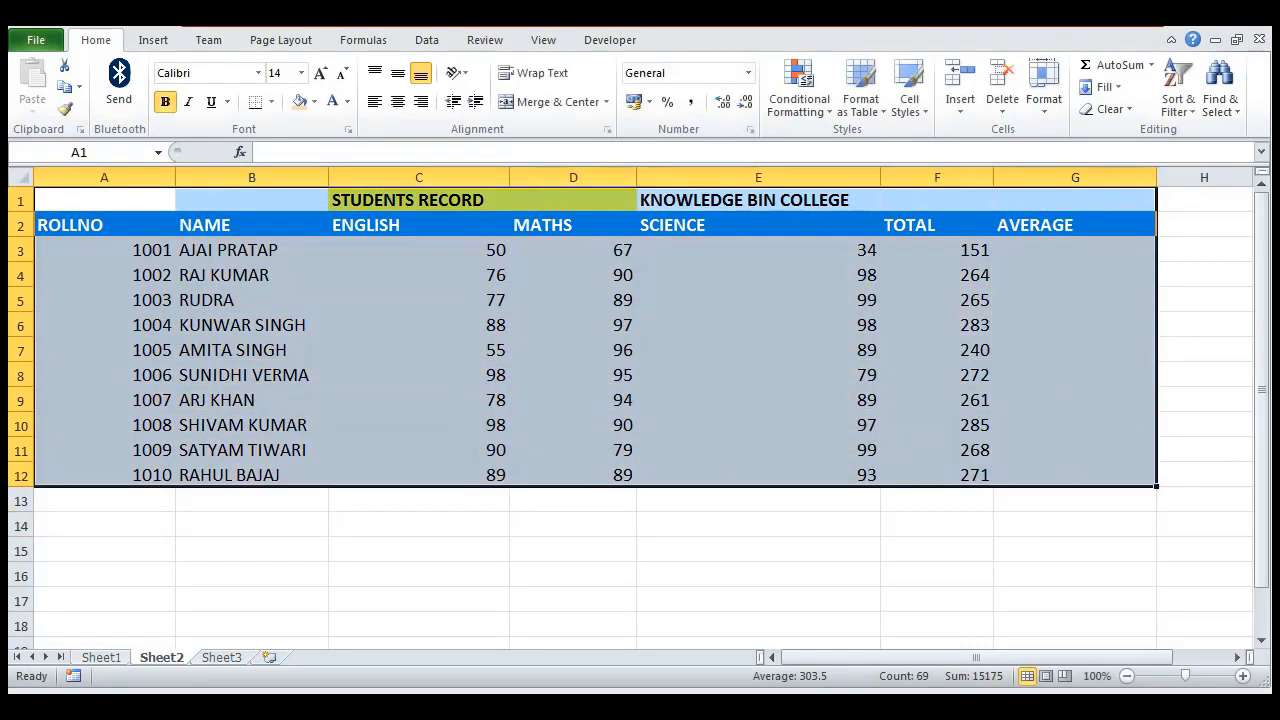
pyautogui.click(270, 101)
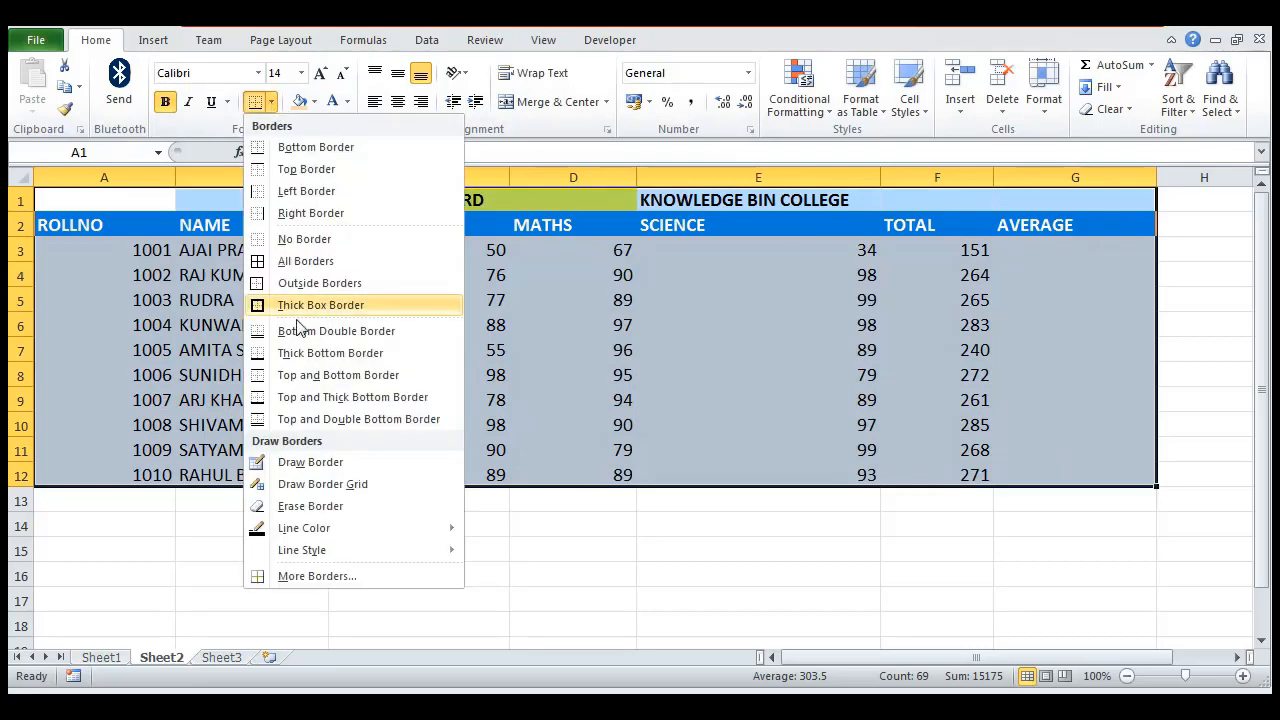
pyautogui.click(300, 261)
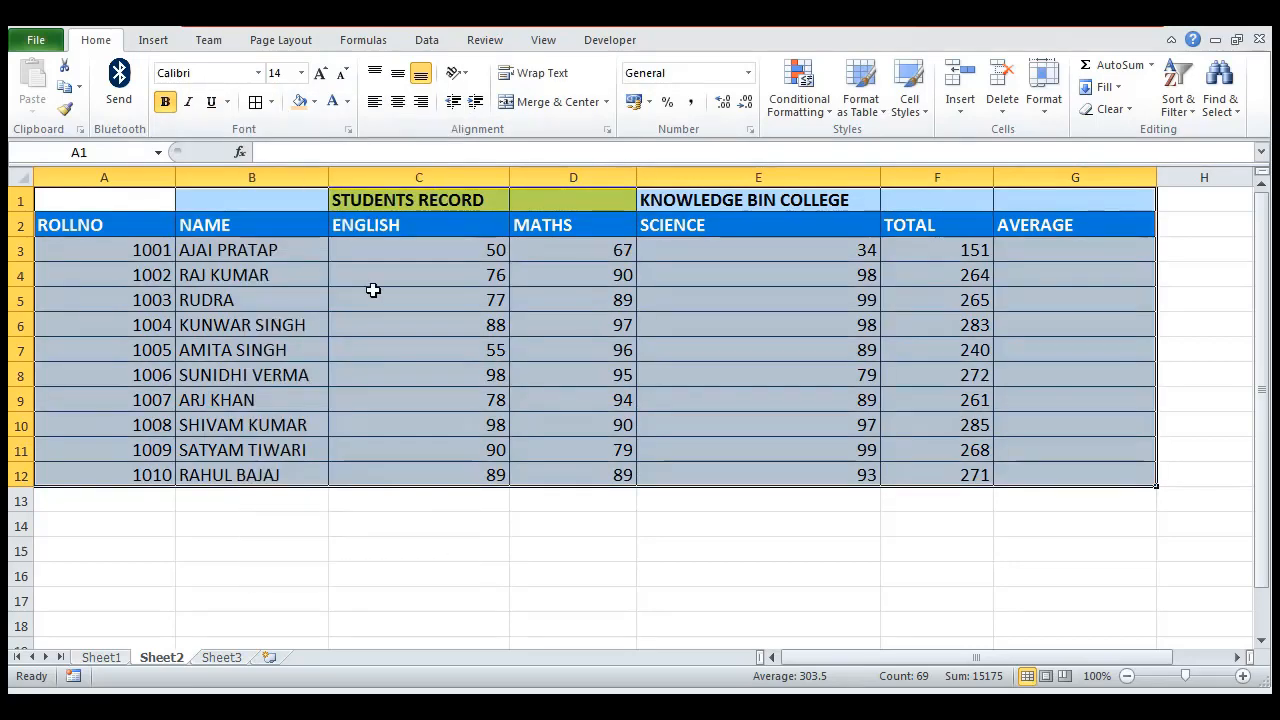
pyautogui.click(371, 292)
pyautogui.click(484, 533)
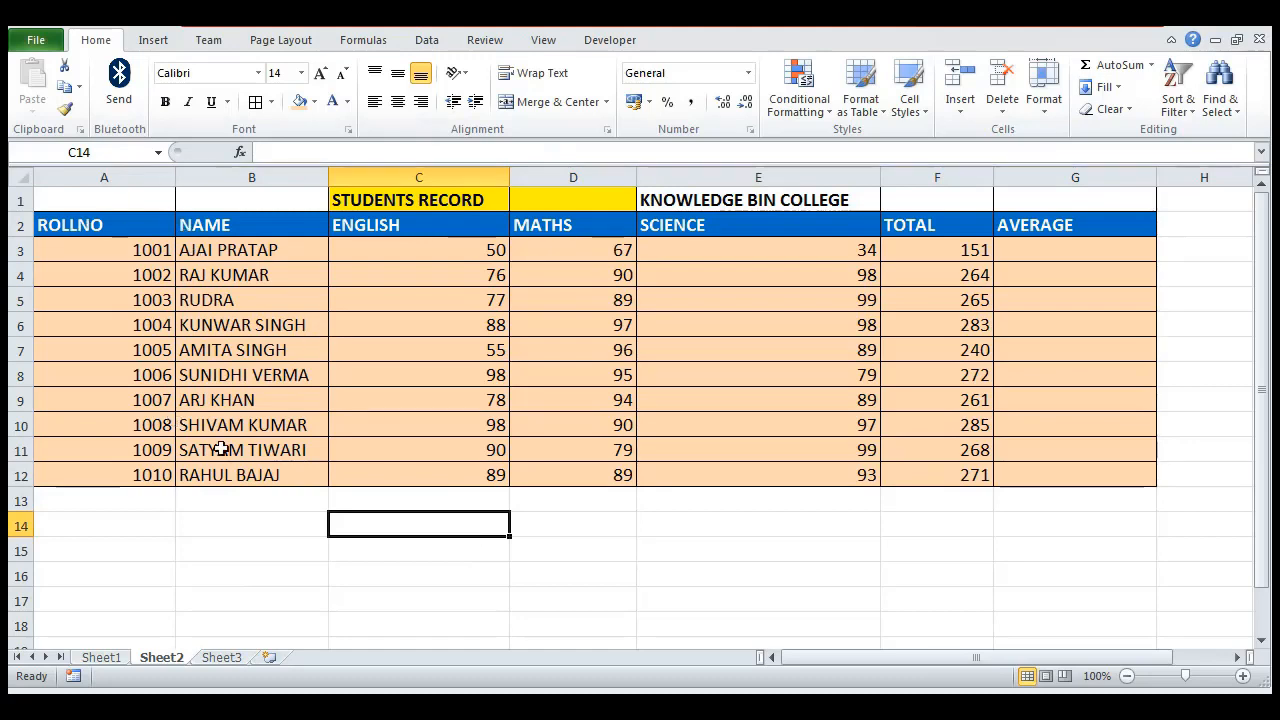
pyautogui.click(259, 557)
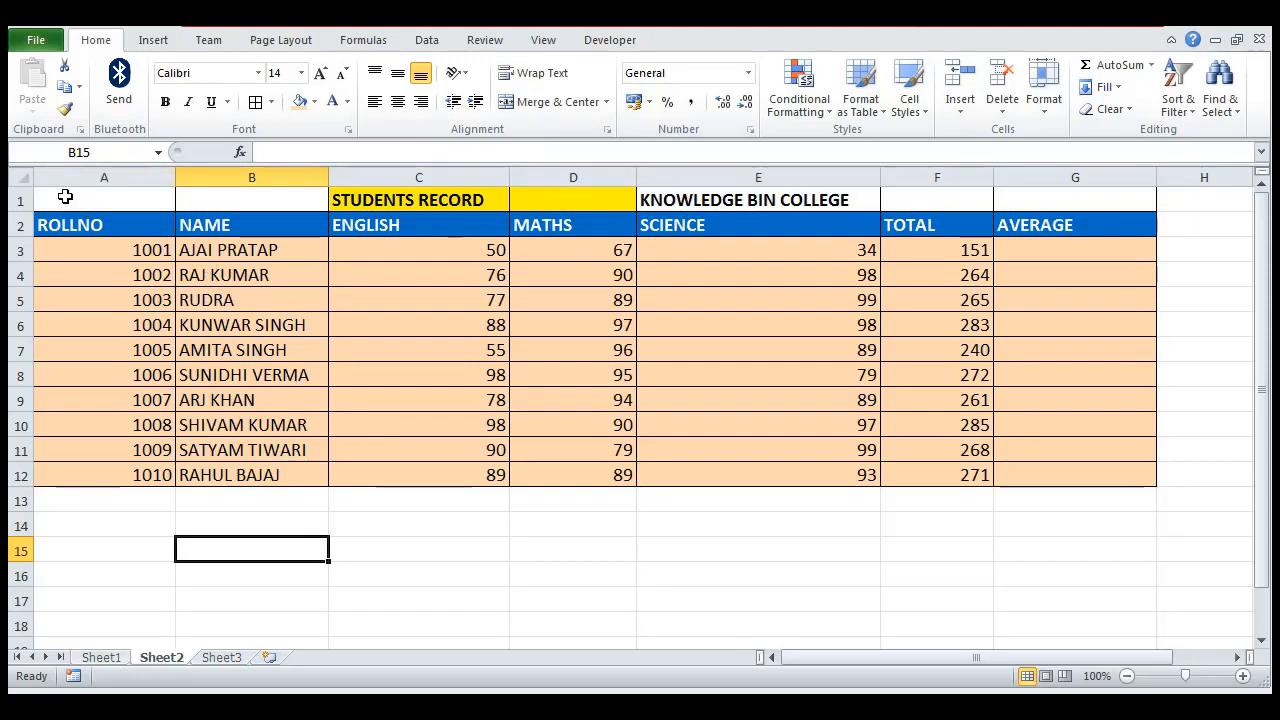
# Step: Copy the bordered table A1:G12 and paste it at A14 with Paste Special set to All except borders
pyautogui.moveTo(65, 197); pyautogui.dragTo(1066, 466)
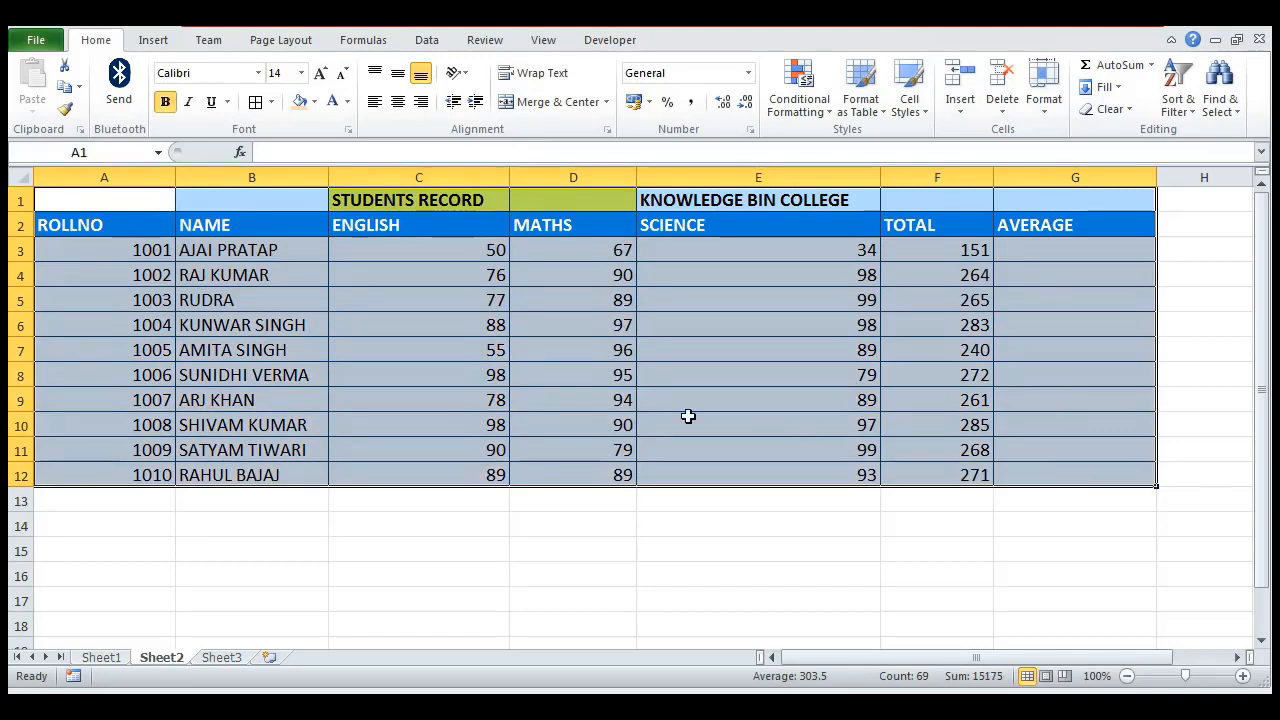
pyautogui.click(65, 92)
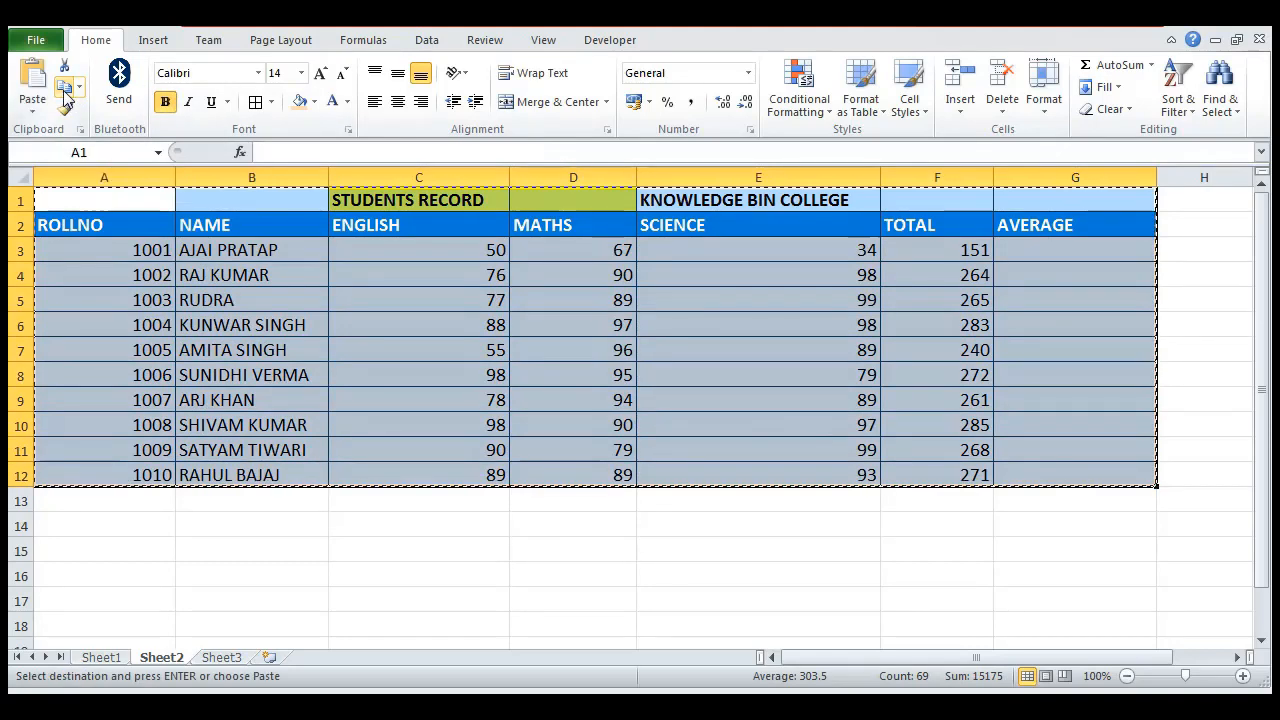
pyautogui.click(128, 528)
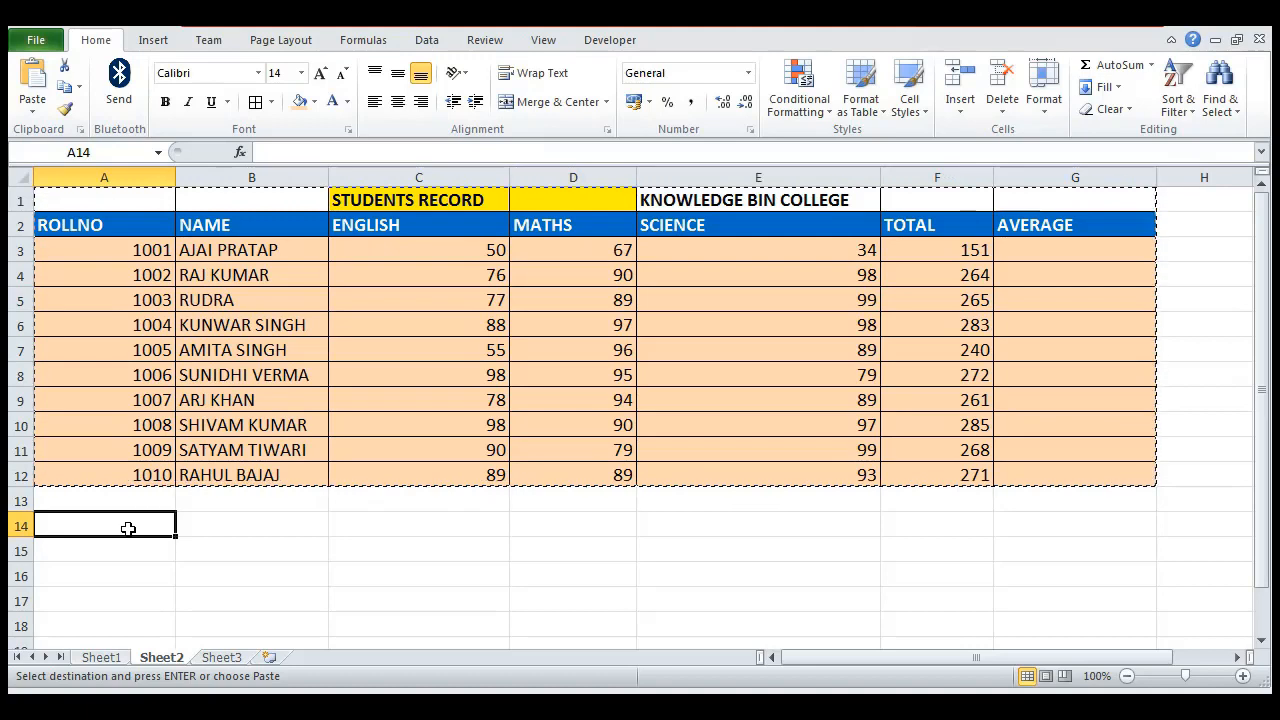
pyautogui.hotkey('ctrl', 'alt', 'v')
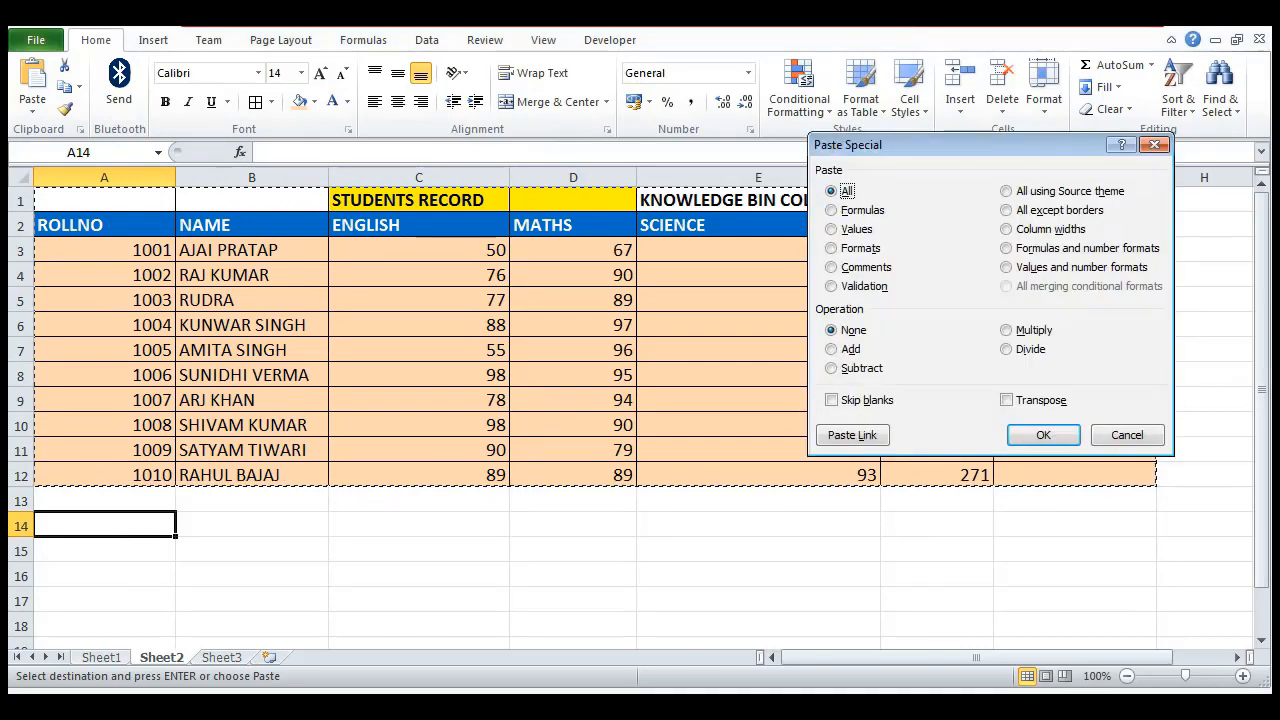
pyautogui.click(1008, 212)
pyautogui.click(1043, 434)
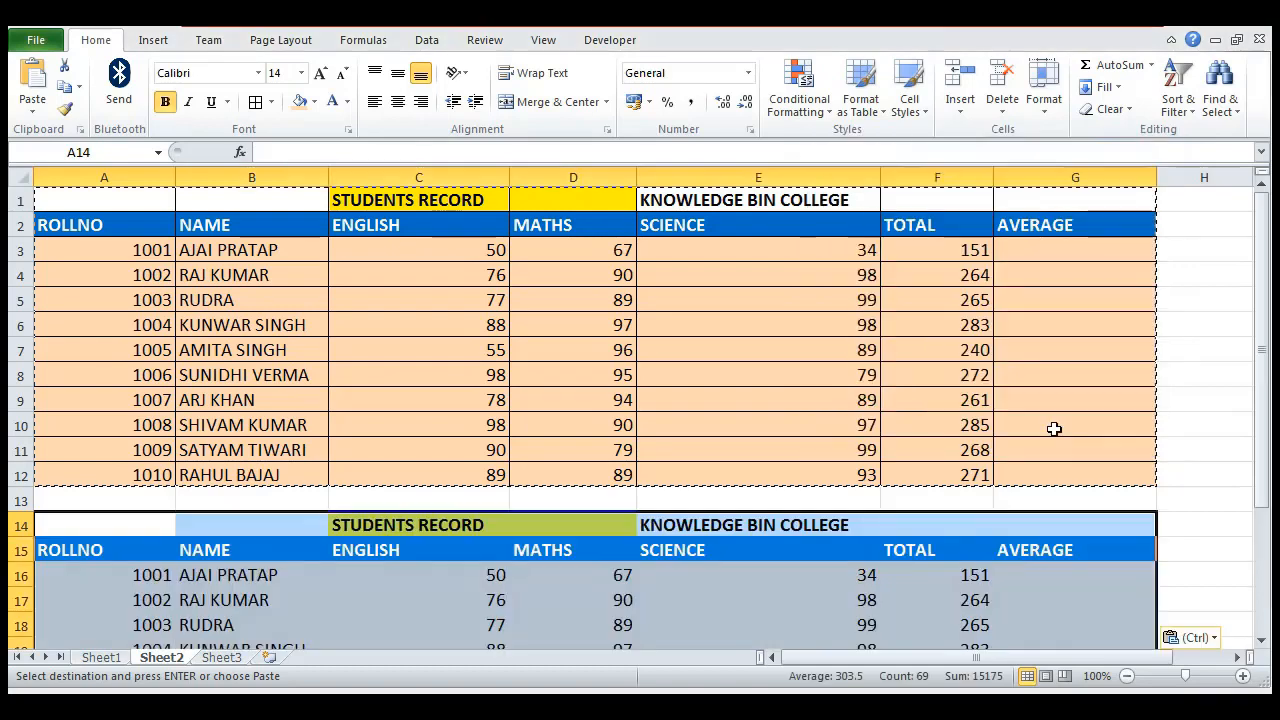
pyautogui.click(834, 597)
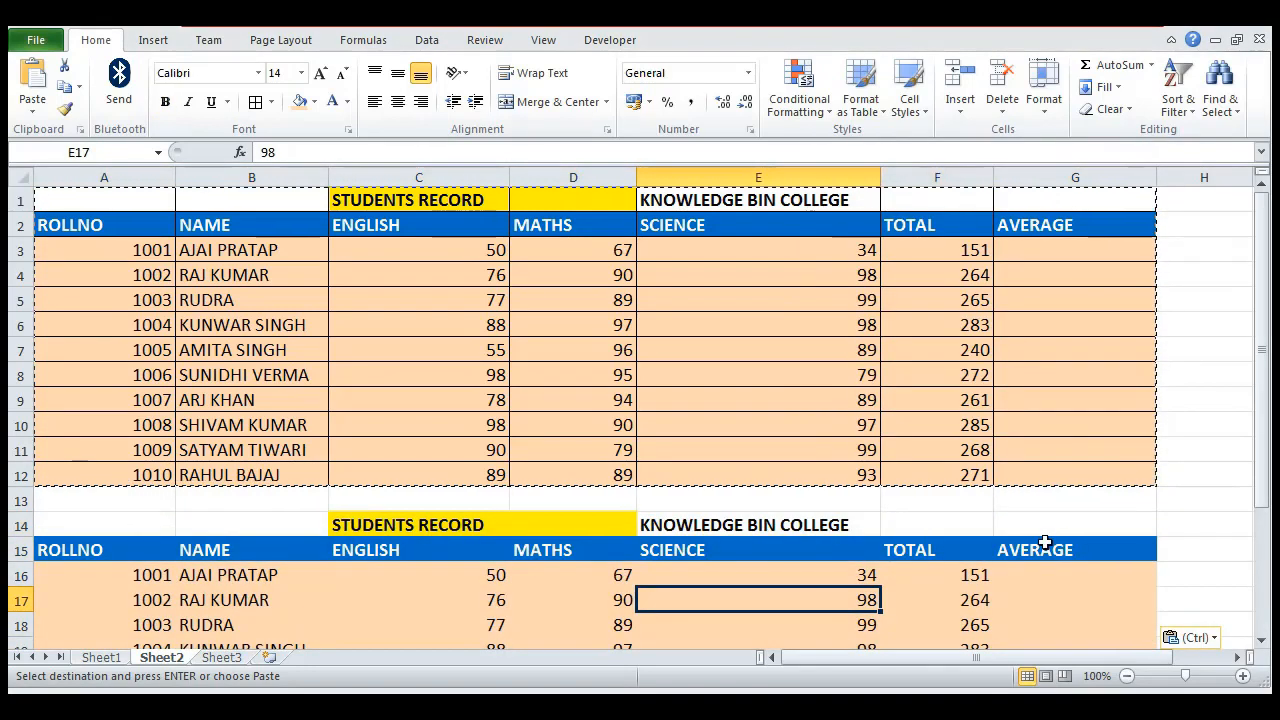
pyautogui.click(1194, 405)
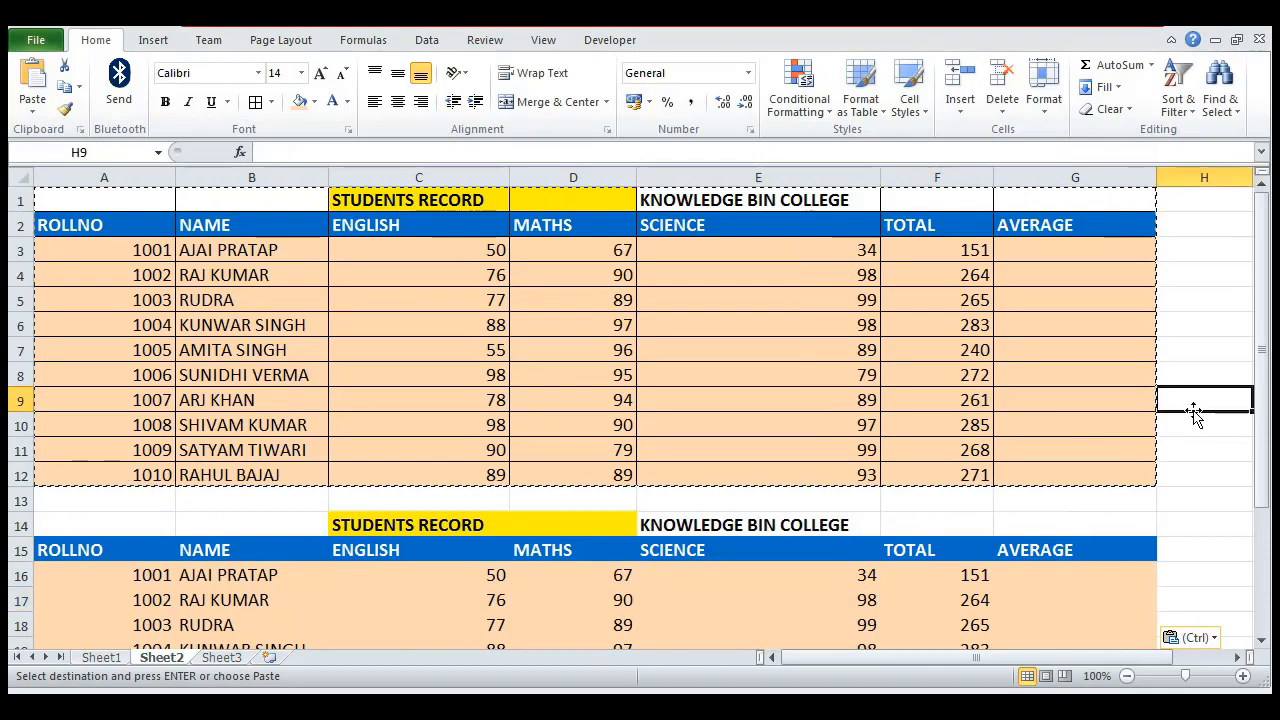
pyautogui.doubleClick(1190, 318)
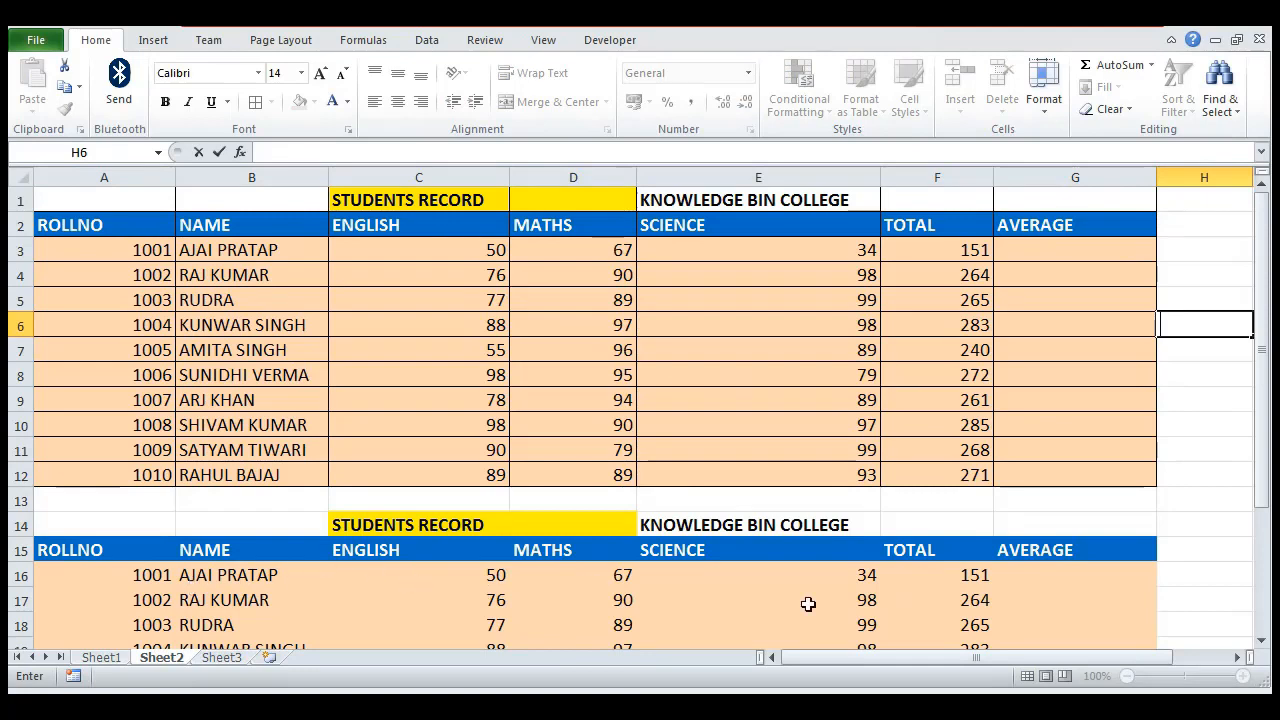
# Step: Compare the cell borders of the original table with those of the copy pasted at A14
pyautogui.moveTo(1264, 345)
pyautogui.mouseDown()
pyautogui.moveTo(1266, 430)
pyautogui.moveTo(1262, 336)
pyautogui.mouseUp()
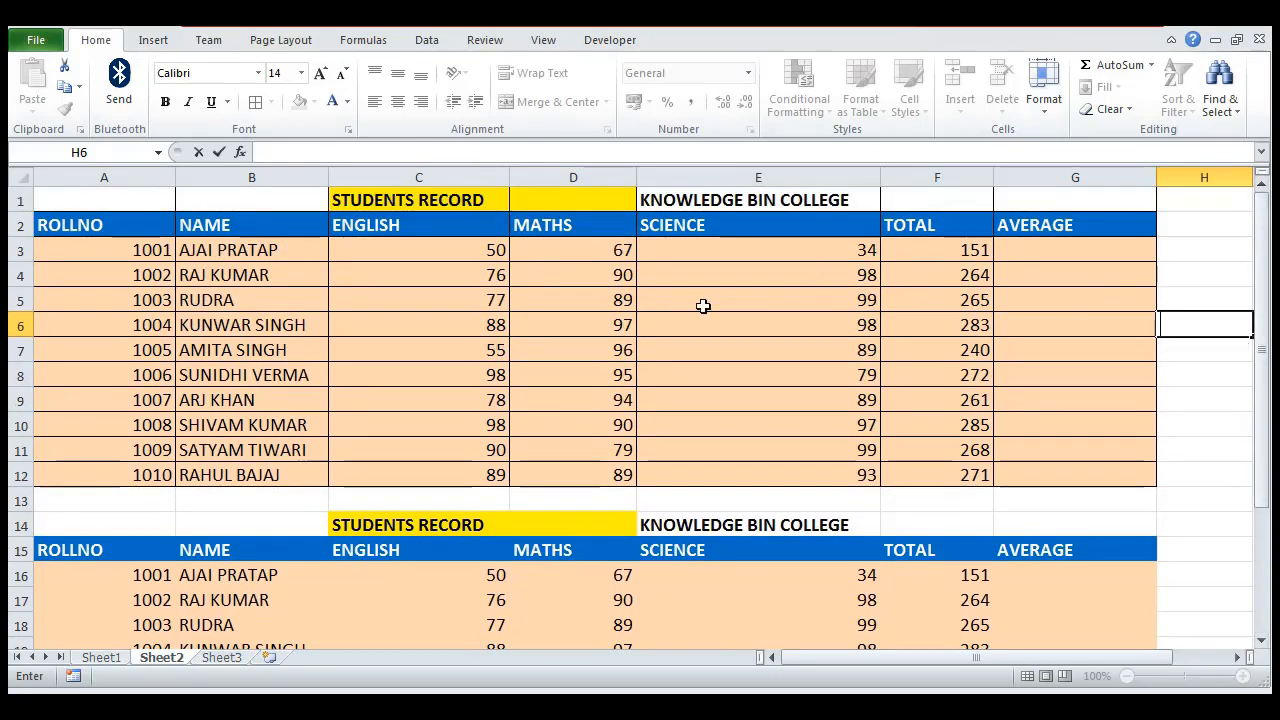
pyautogui.click(117, 257)
pyautogui.click(121, 294)
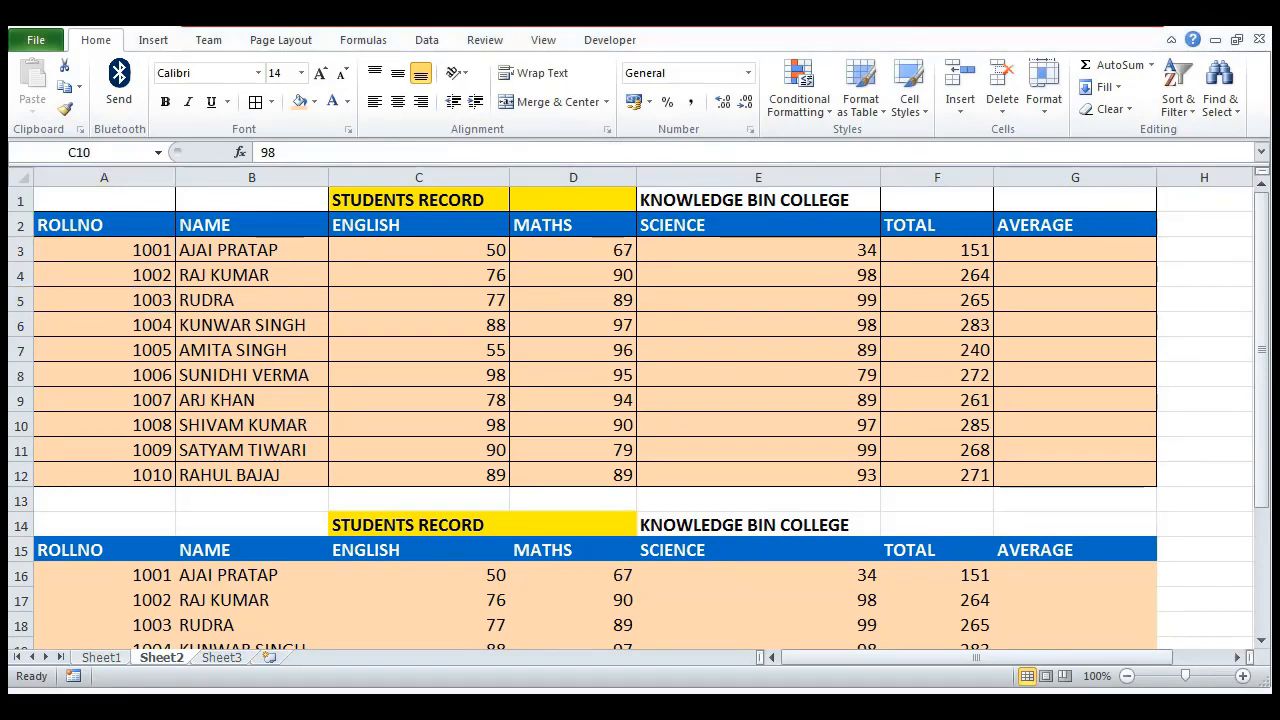
pyautogui.click(461, 348)
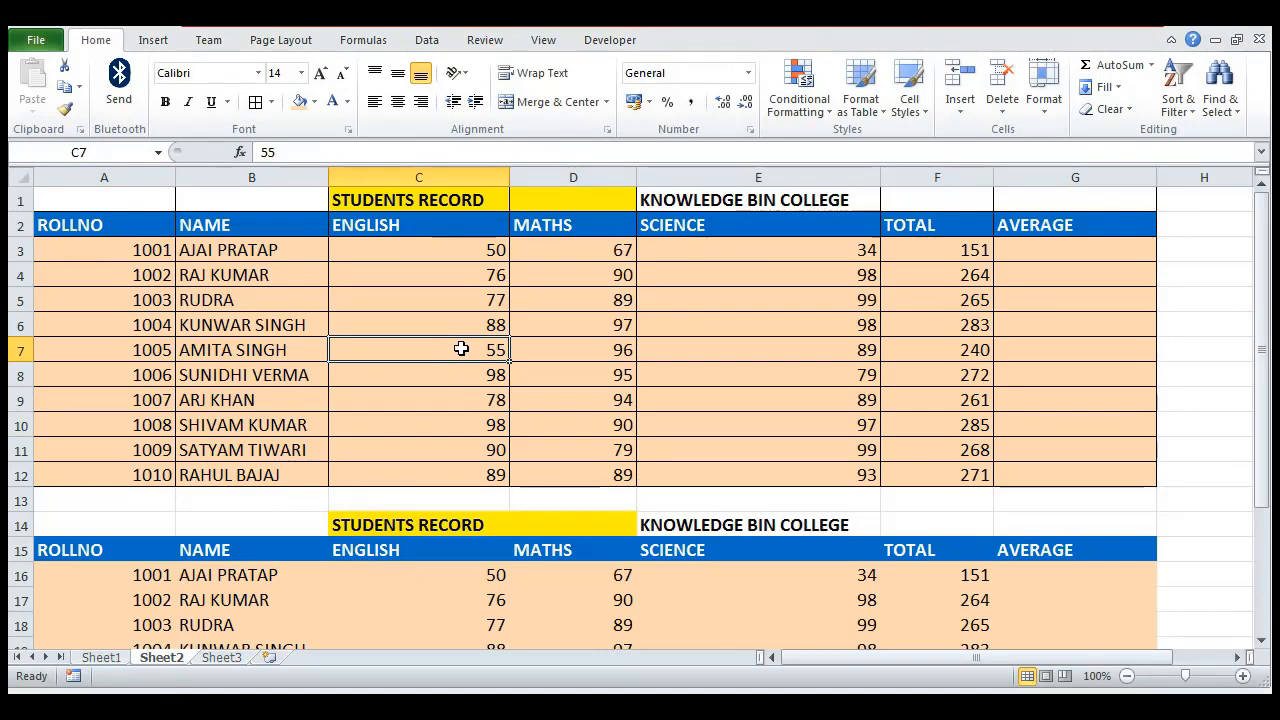
pyautogui.press('Left')
pyautogui.press('Left')
pyautogui.press('Up')
pyautogui.press('Up')
pyautogui.press('Down')
pyautogui.press('Right')
pyautogui.press('Right')
pyautogui.press('Right')
pyautogui.press('Right')
pyautogui.press('Right')
pyautogui.press('Right')
pyautogui.press('Right')
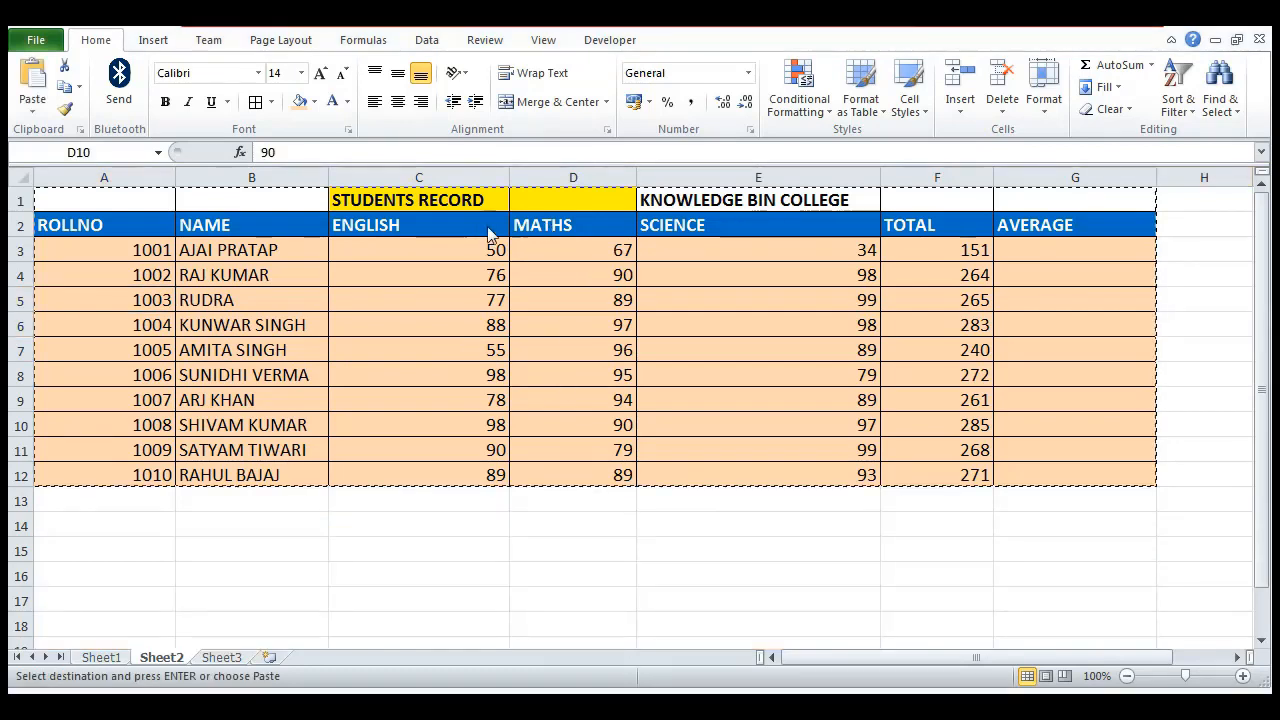
# Step: Narrow columns C and D so they just fit the ENGLISH and MATHS headings
pyautogui.click(430, 225)
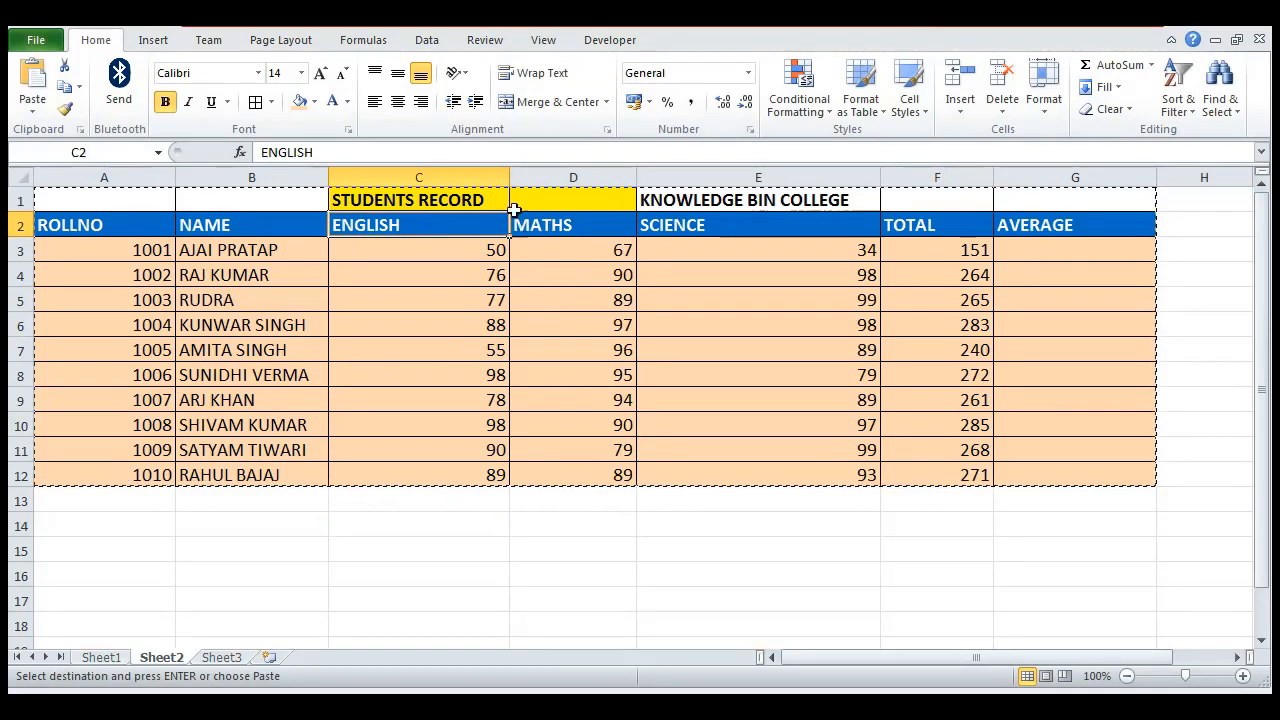
pyautogui.moveTo(509, 177); pyautogui.dragTo(411, 177)
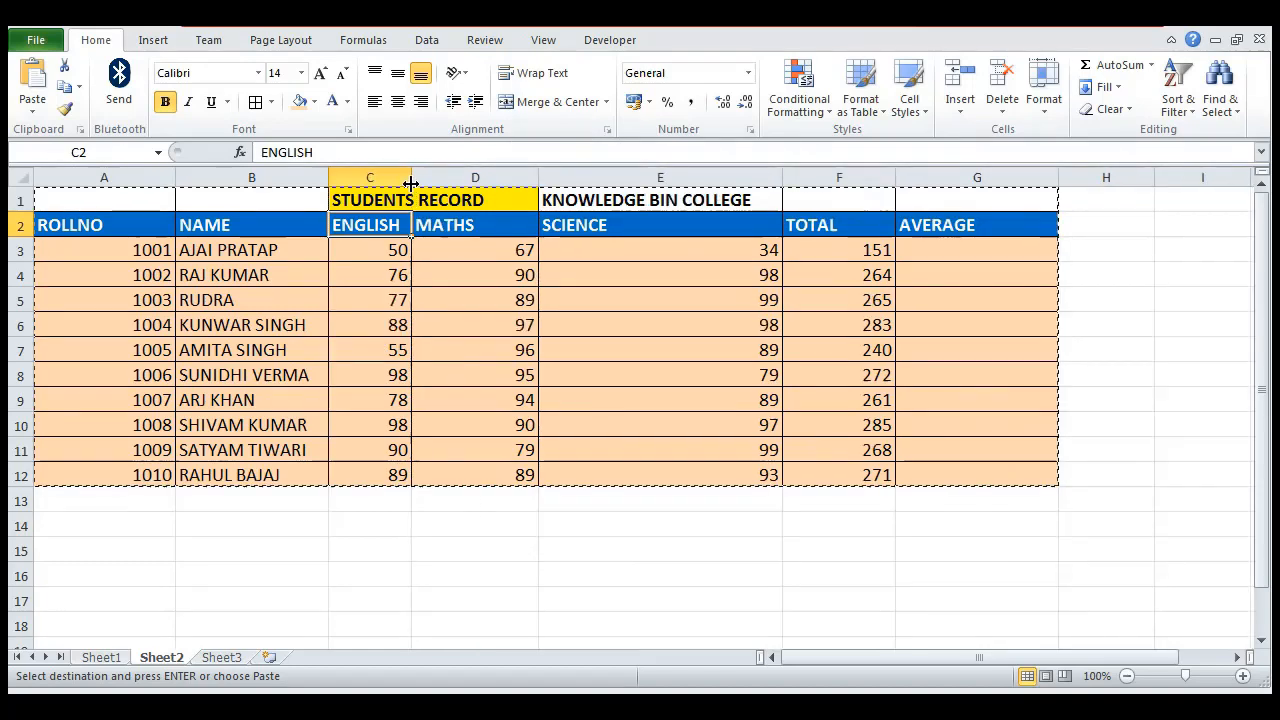
pyautogui.click(544, 200)
pyautogui.click(564, 343)
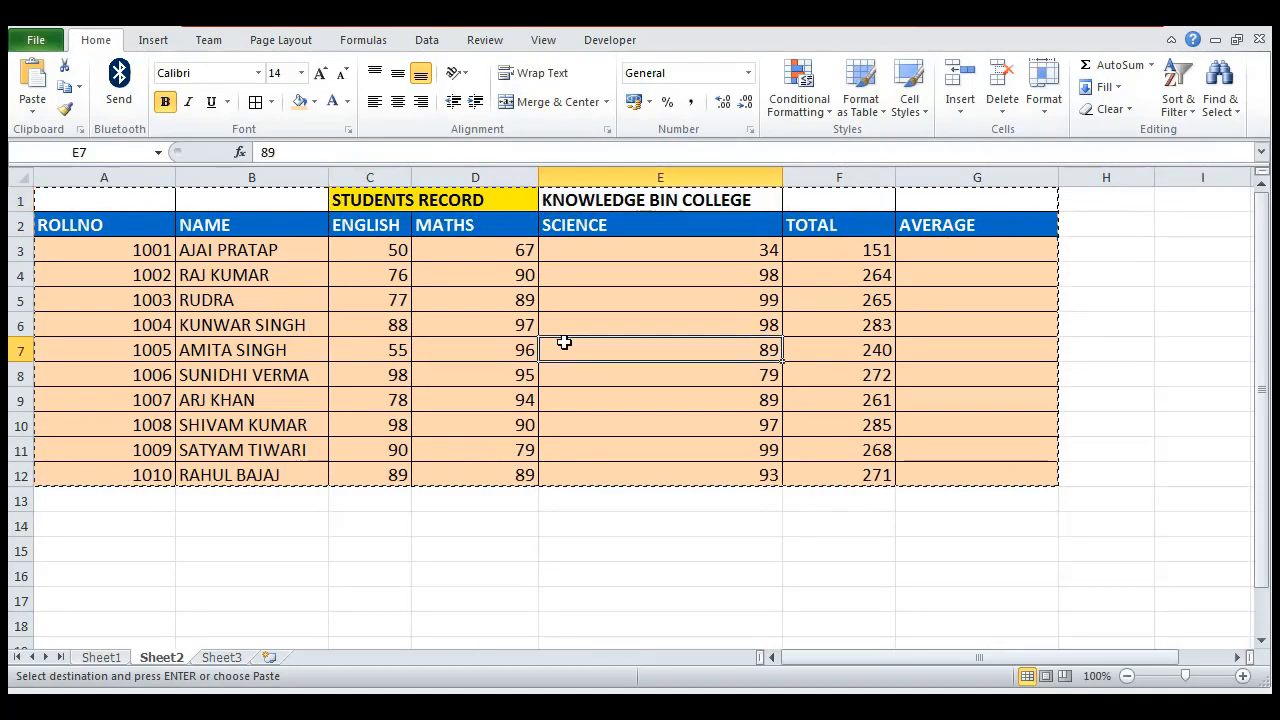
pyautogui.click(523, 197)
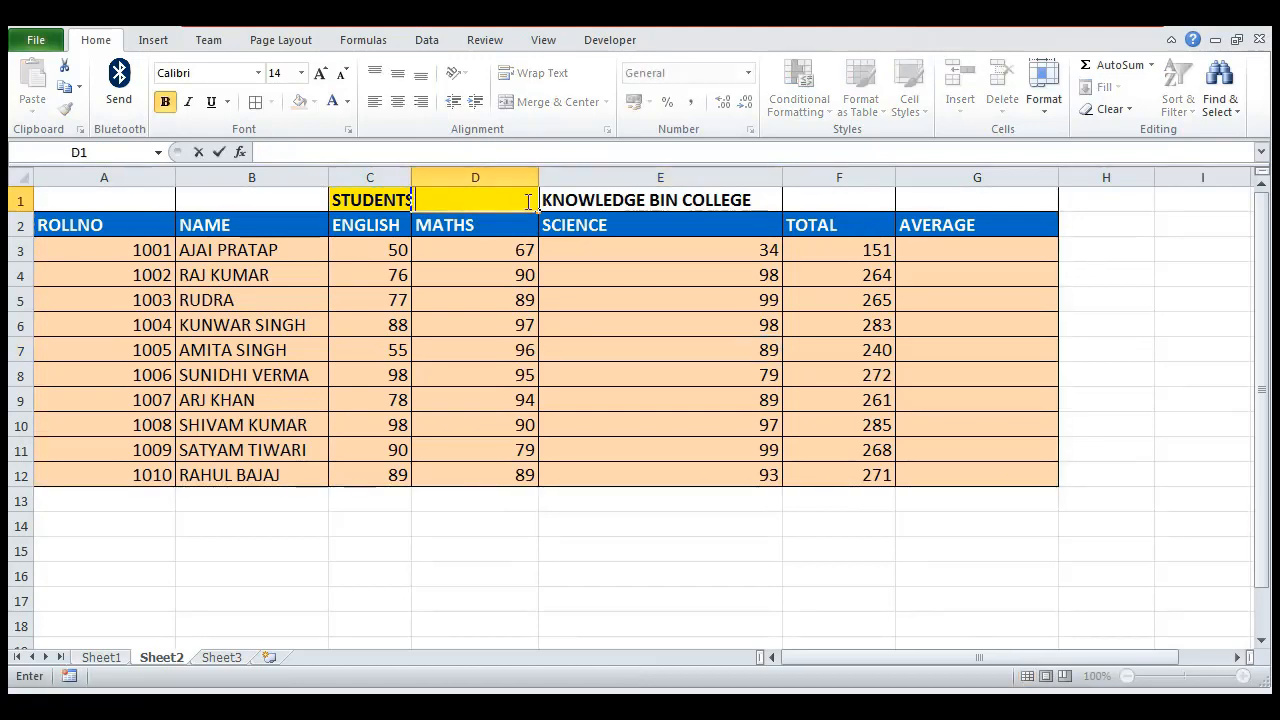
pyautogui.click(480, 351)
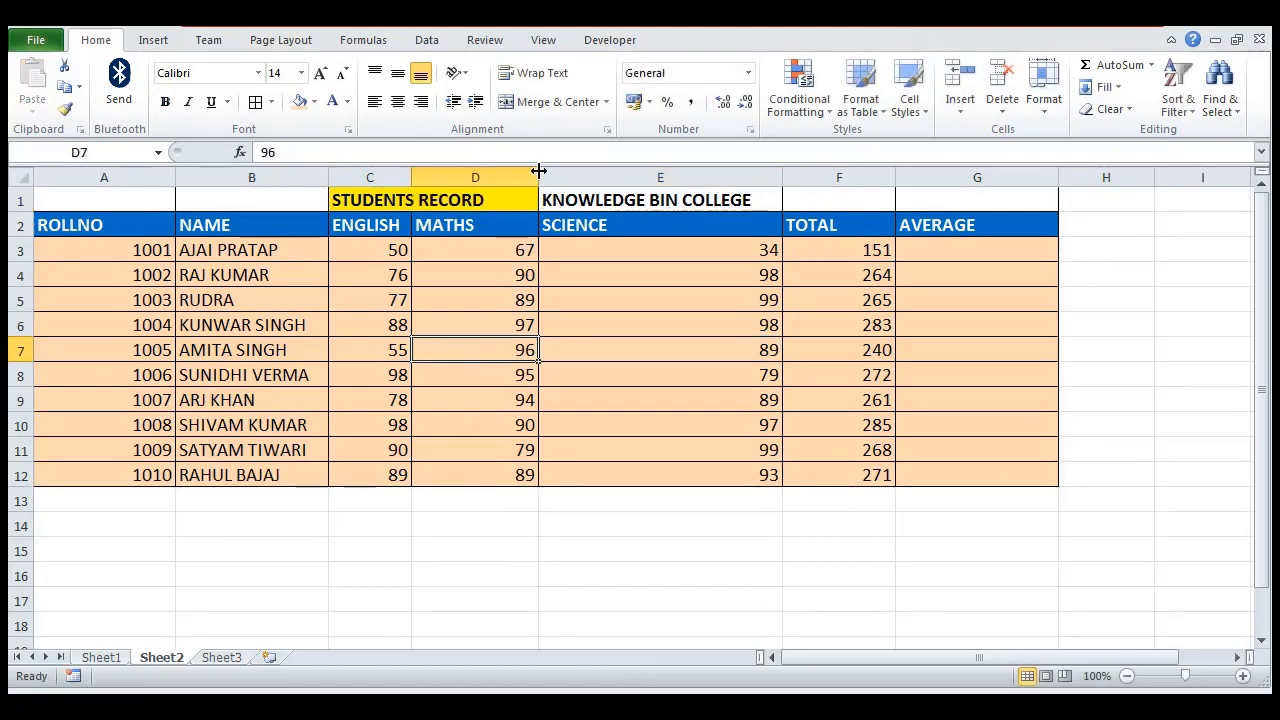
pyautogui.moveTo(538, 172); pyautogui.dragTo(480, 199)
pyautogui.click(537, 322)
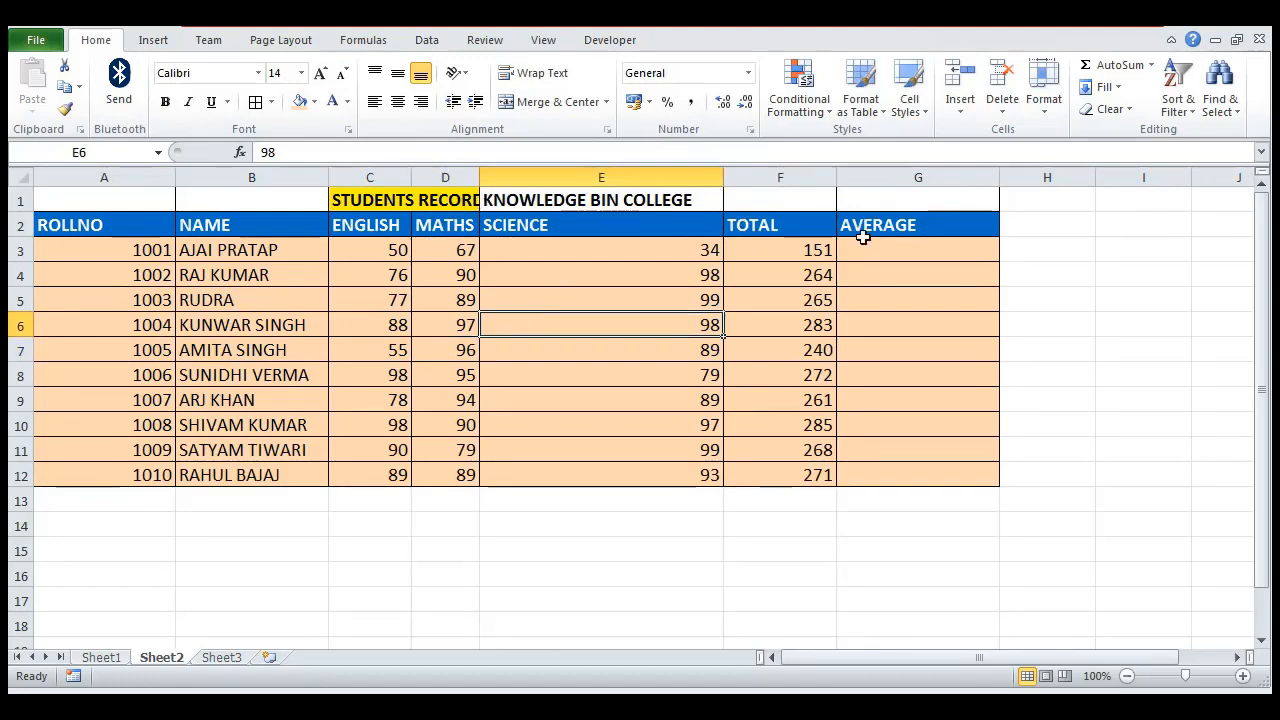
pyautogui.click(453, 257)
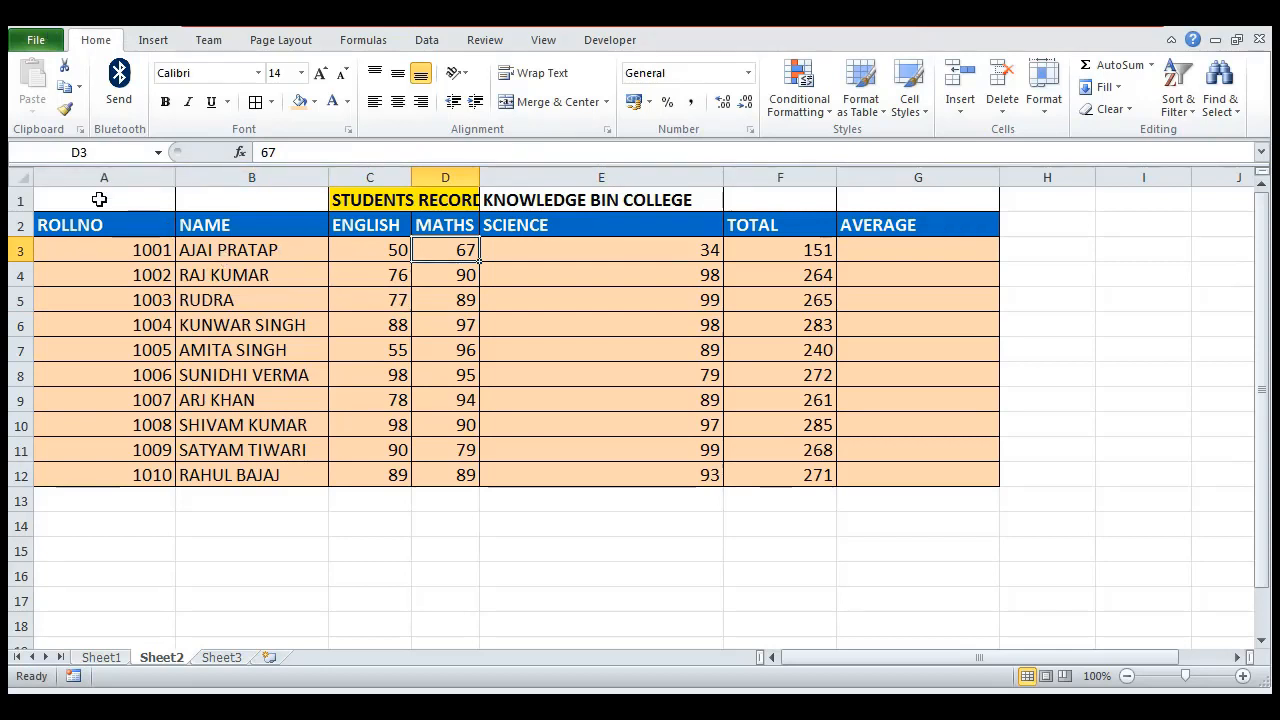
pyautogui.click(380, 246)
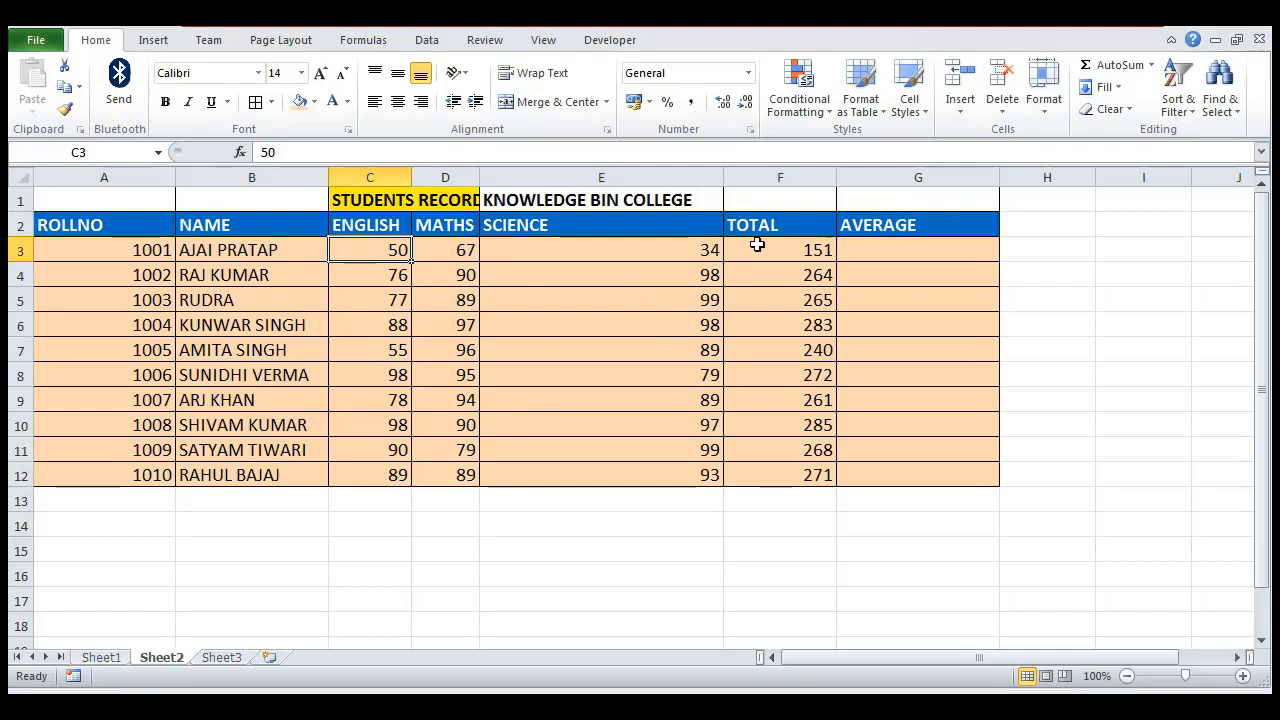
pyautogui.click(284, 292)
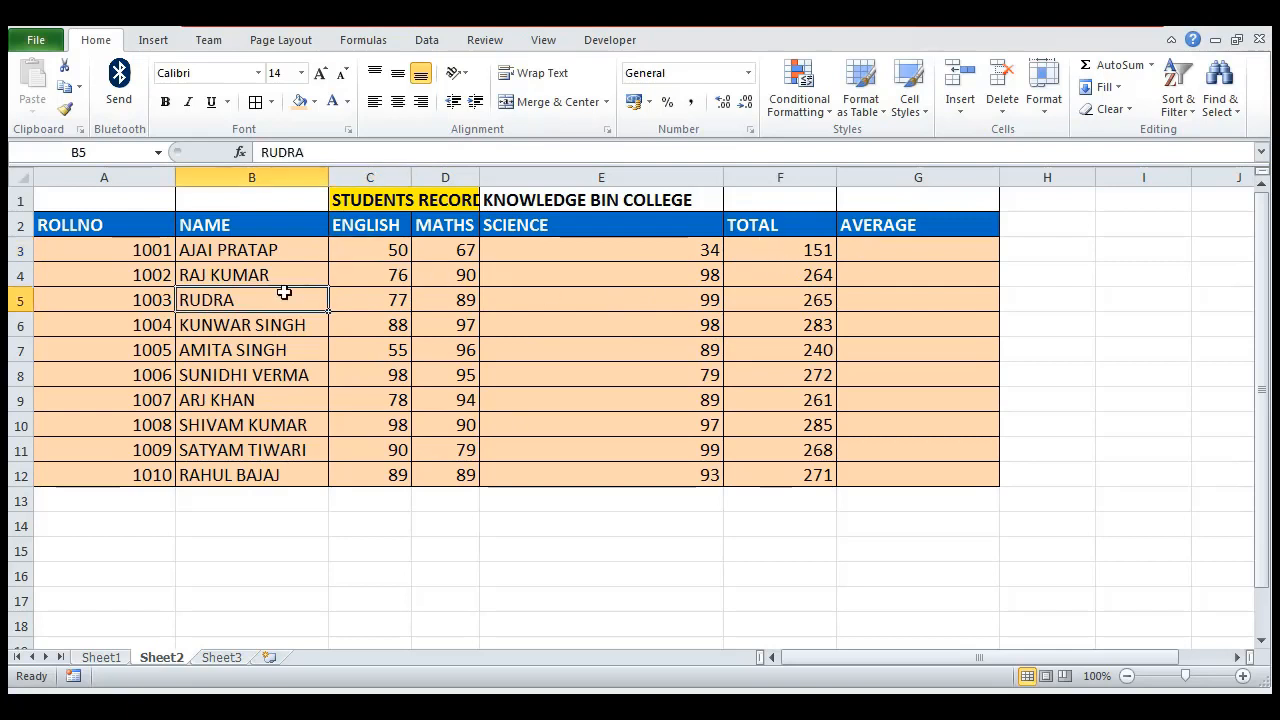
pyautogui.click(88, 226)
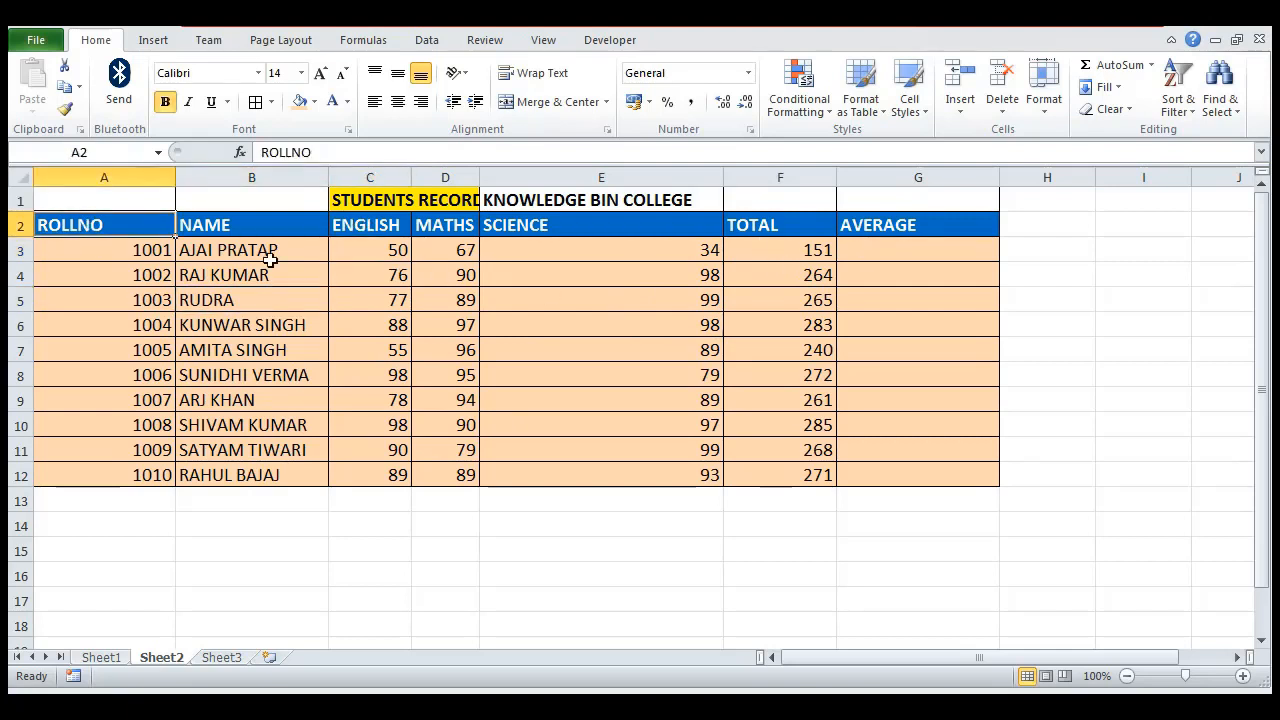
# Step: Copy the student table A1:G12 and paste only its column widths at I1 with Paste Special
pyautogui.click(74, 193)
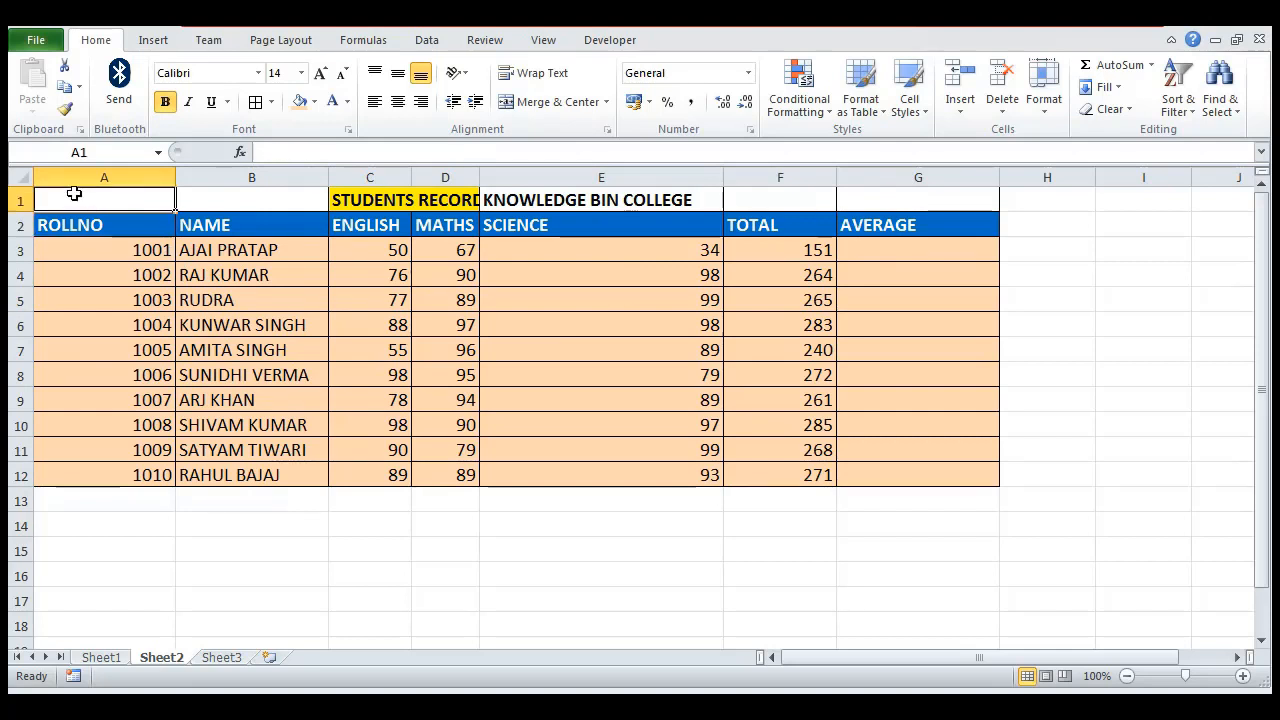
pyautogui.moveTo(74, 193); pyautogui.dragTo(875, 471)
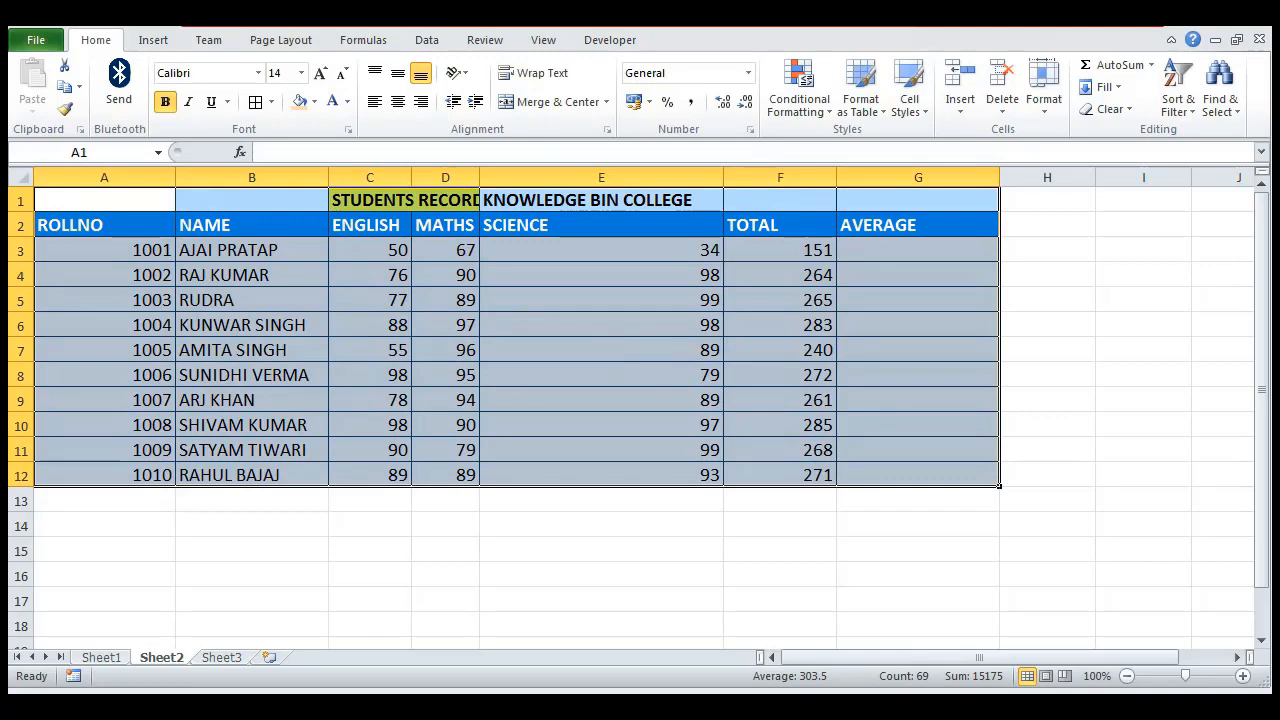
pyautogui.click(66, 88)
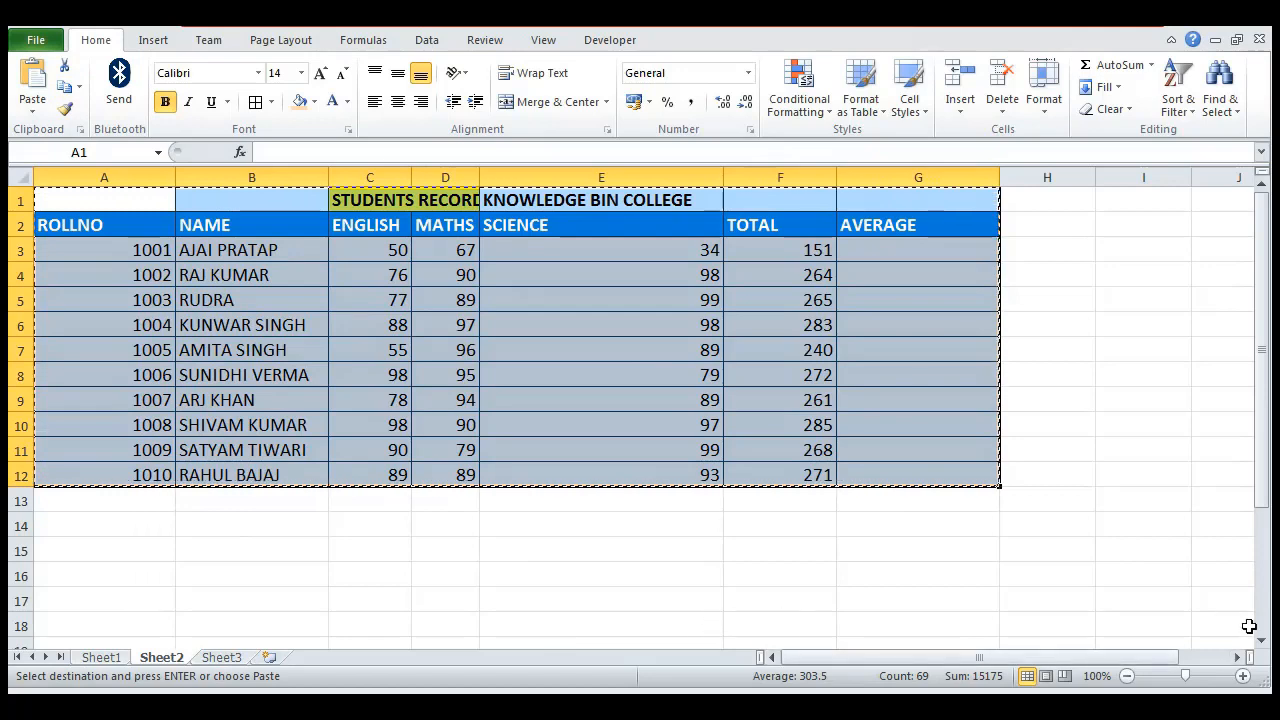
pyautogui.click(1237, 657)
pyautogui.click(1237, 657)
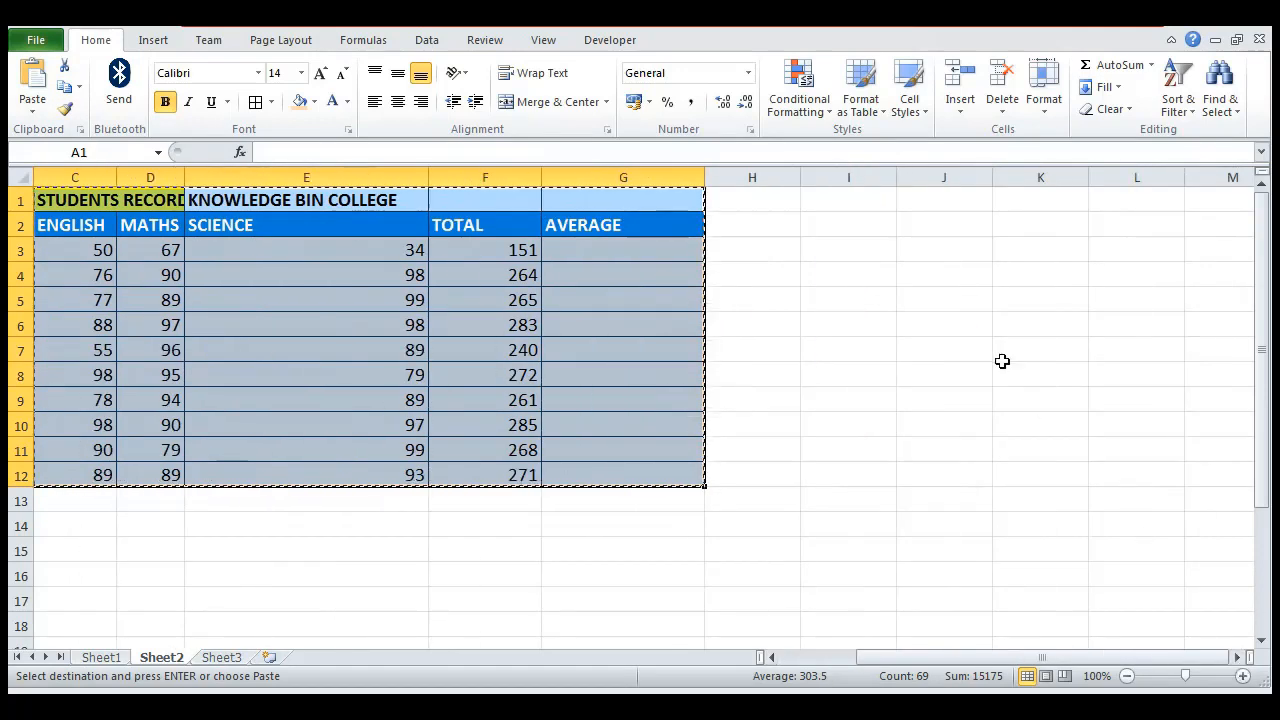
pyautogui.click(861, 206)
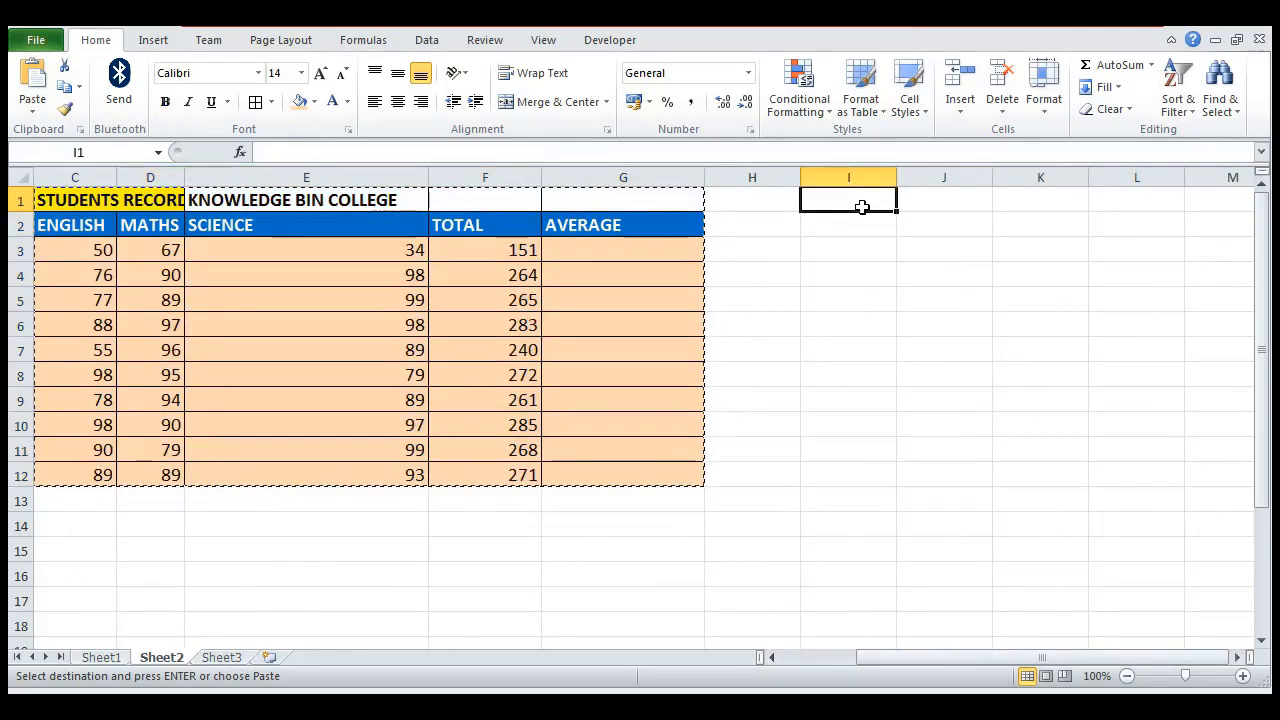
pyautogui.hotkey('ctrl', 'alt', 'v')
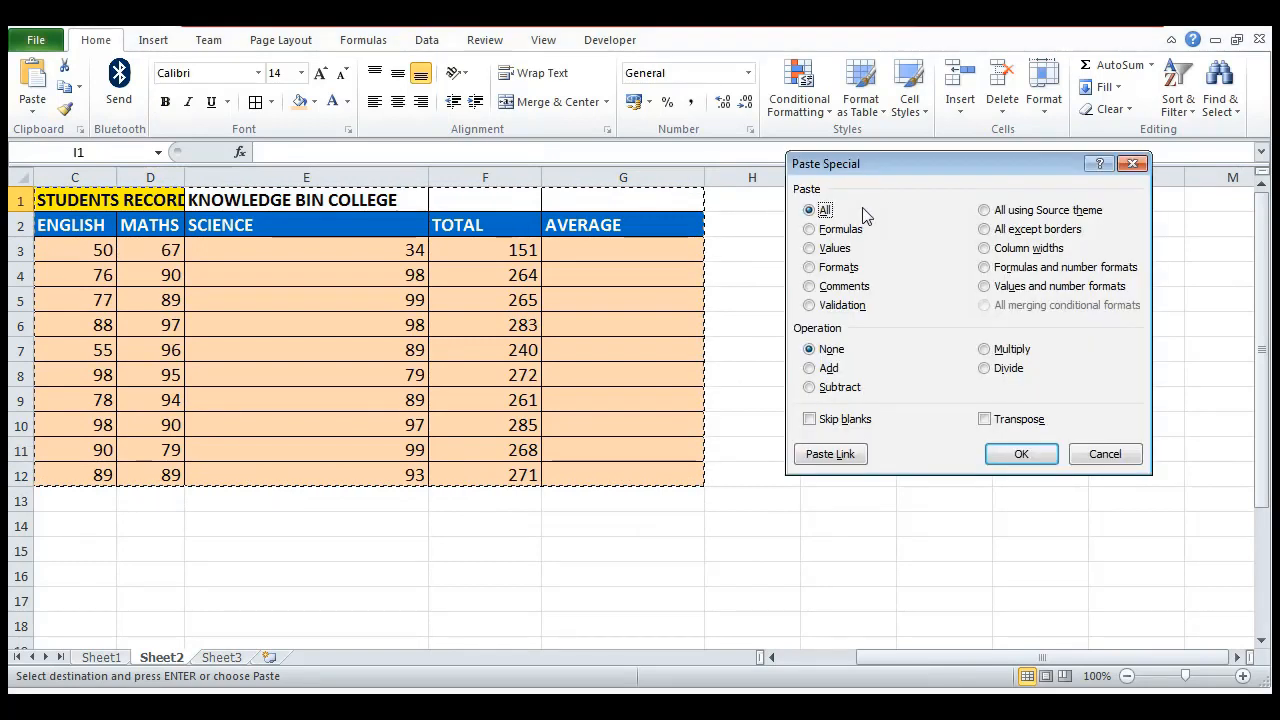
pyautogui.click(986, 249)
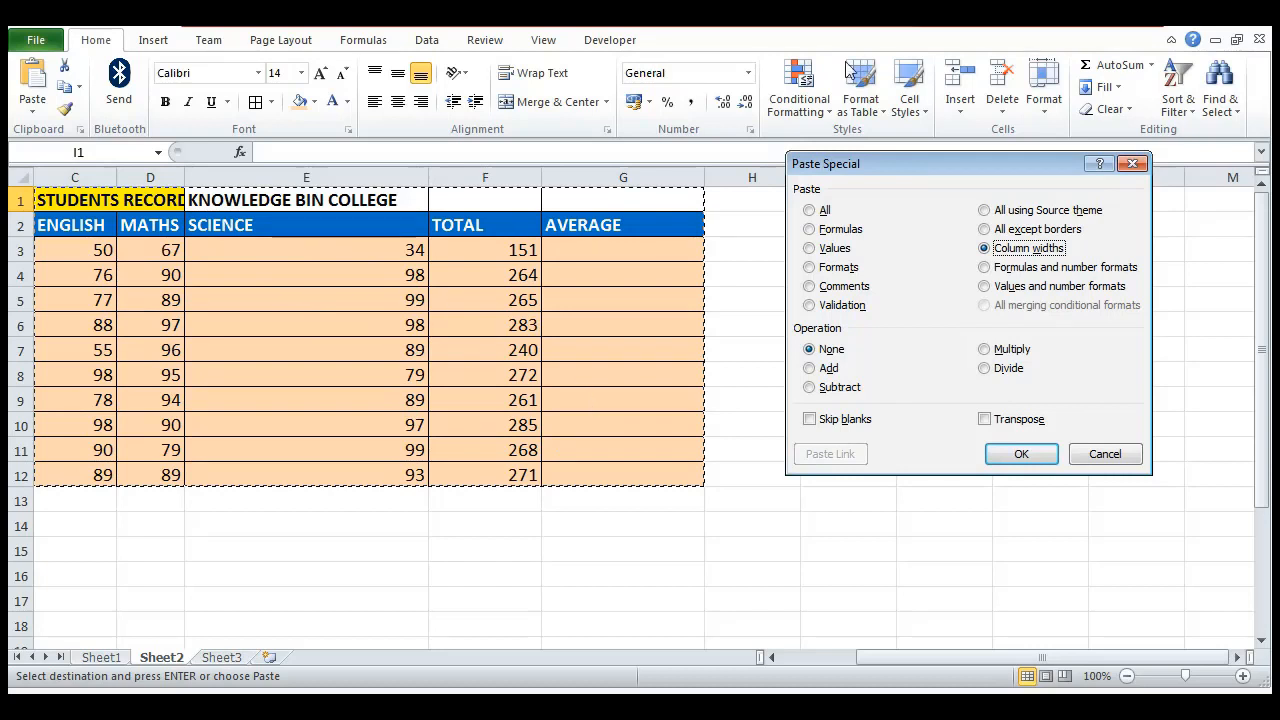
pyautogui.click(1021, 455)
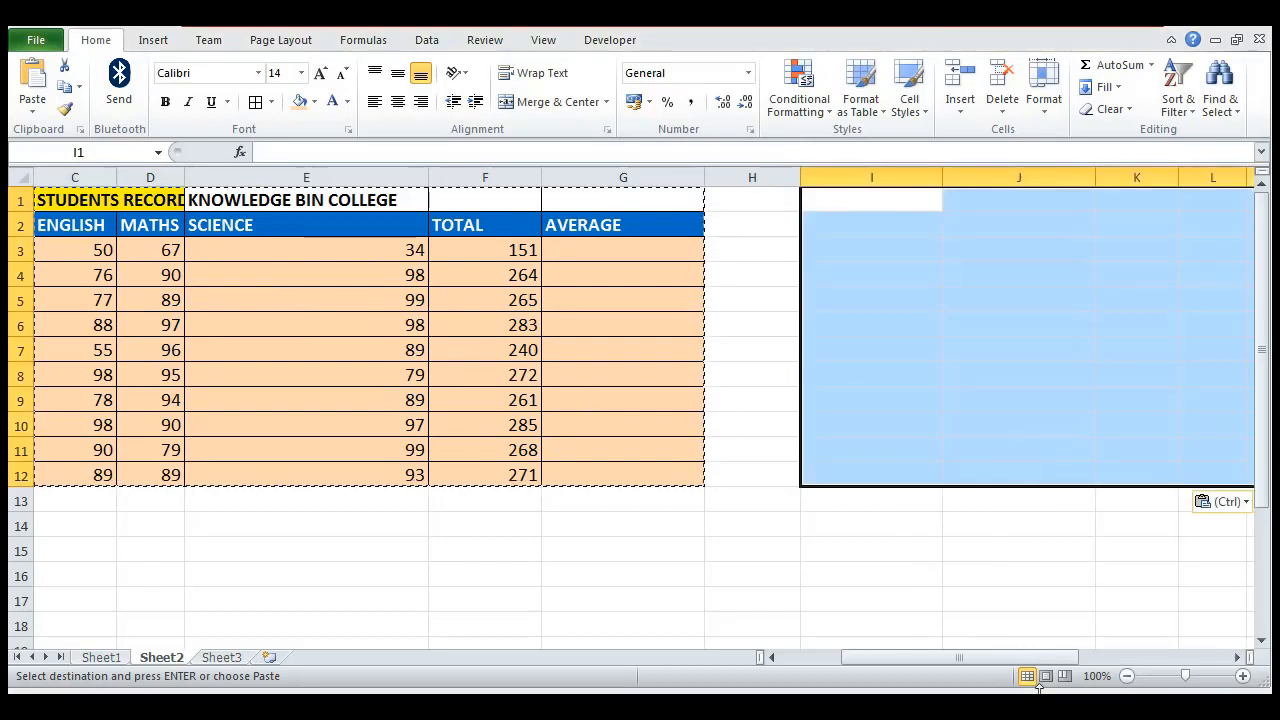
# Step: Compare the widths of the empty columns from I onward with those of the original table's columns
pyautogui.click(976, 439)
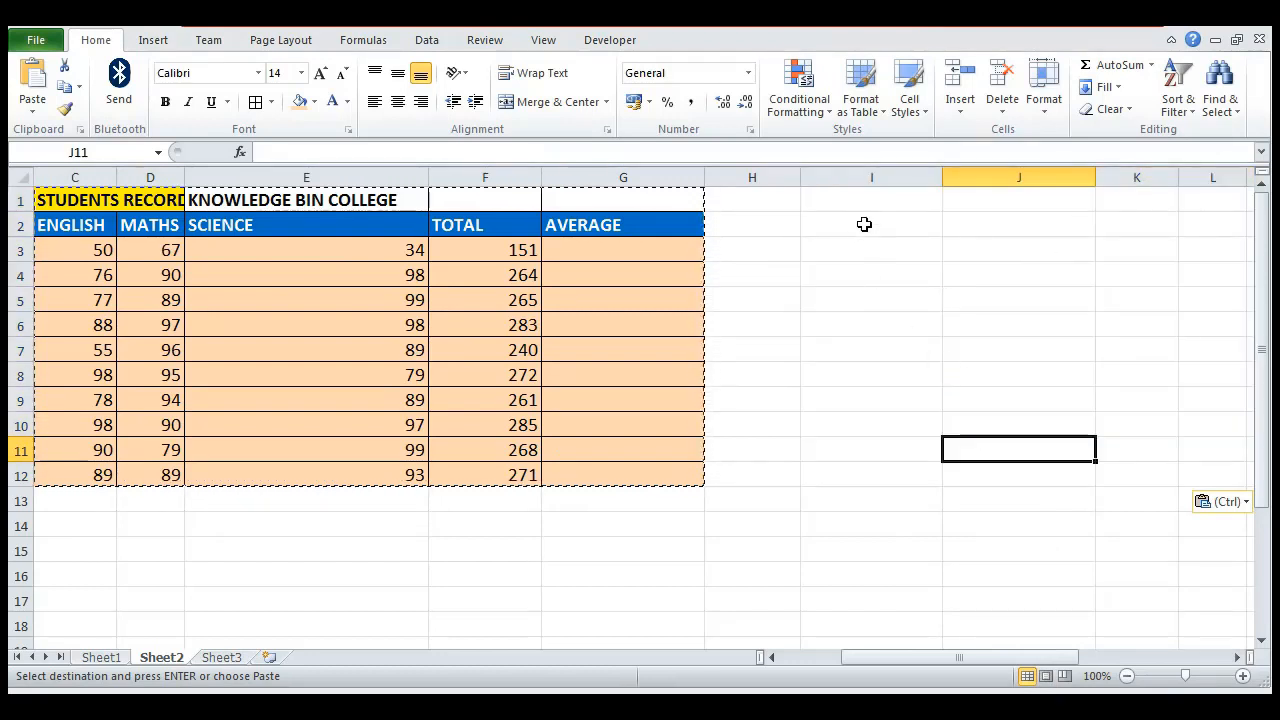
pyautogui.click(890, 199)
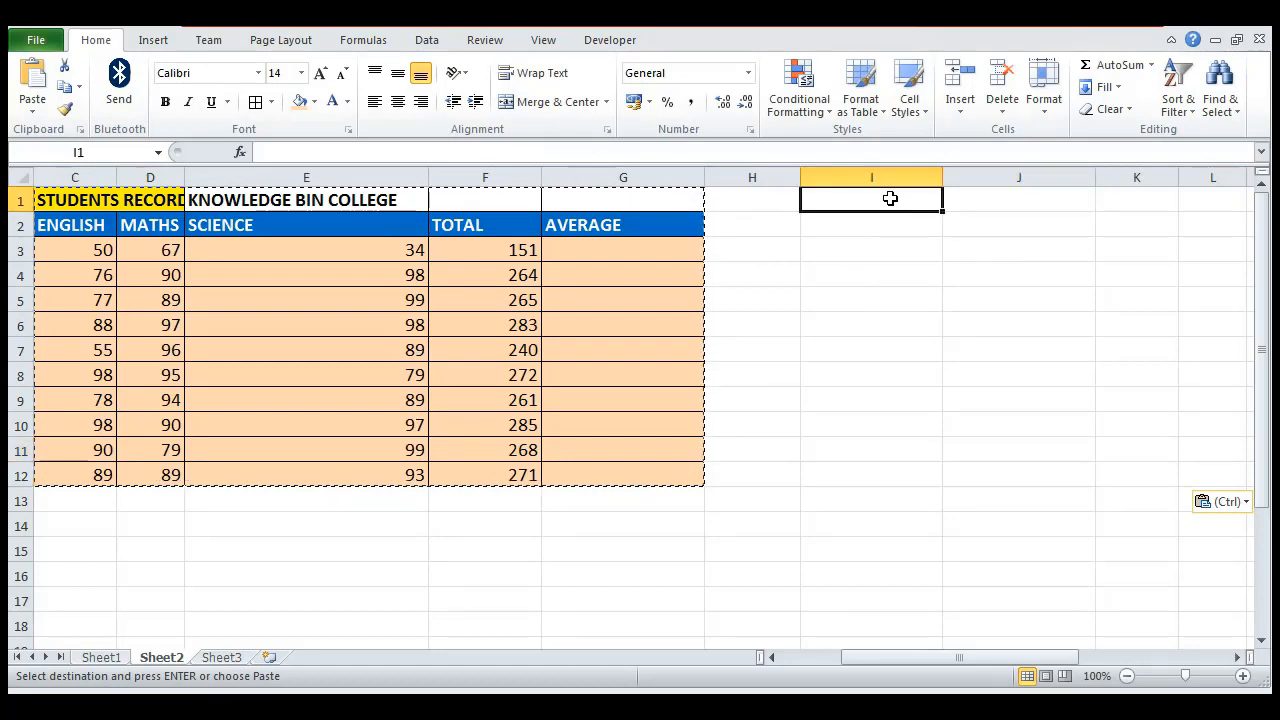
pyautogui.click(991, 195)
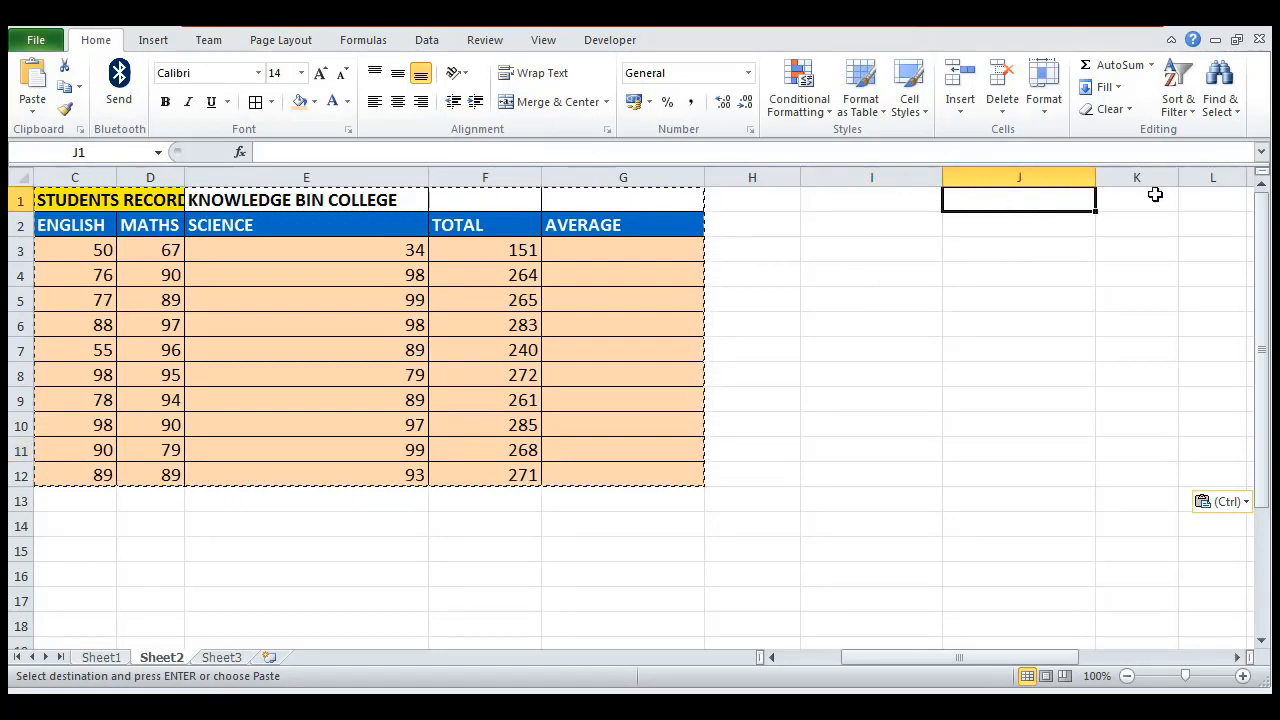
pyautogui.click(1228, 198)
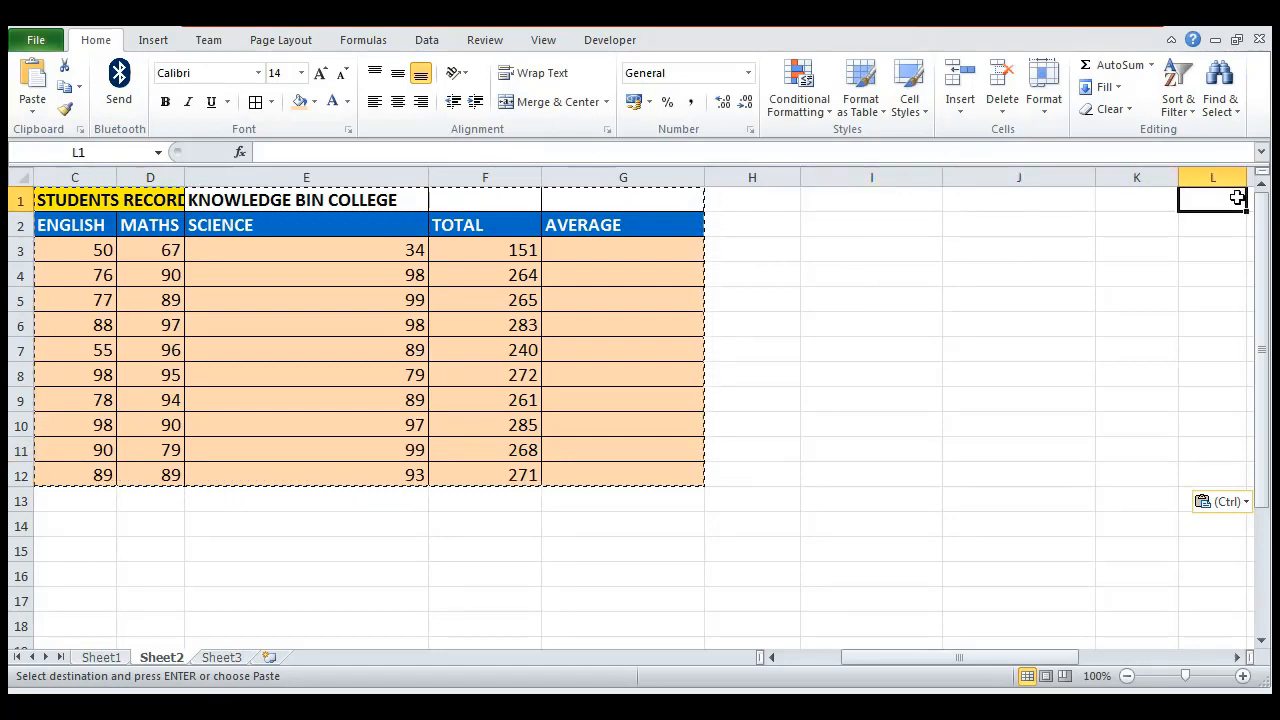
pyautogui.moveTo(1040, 657); pyautogui.dragTo(1125, 641)
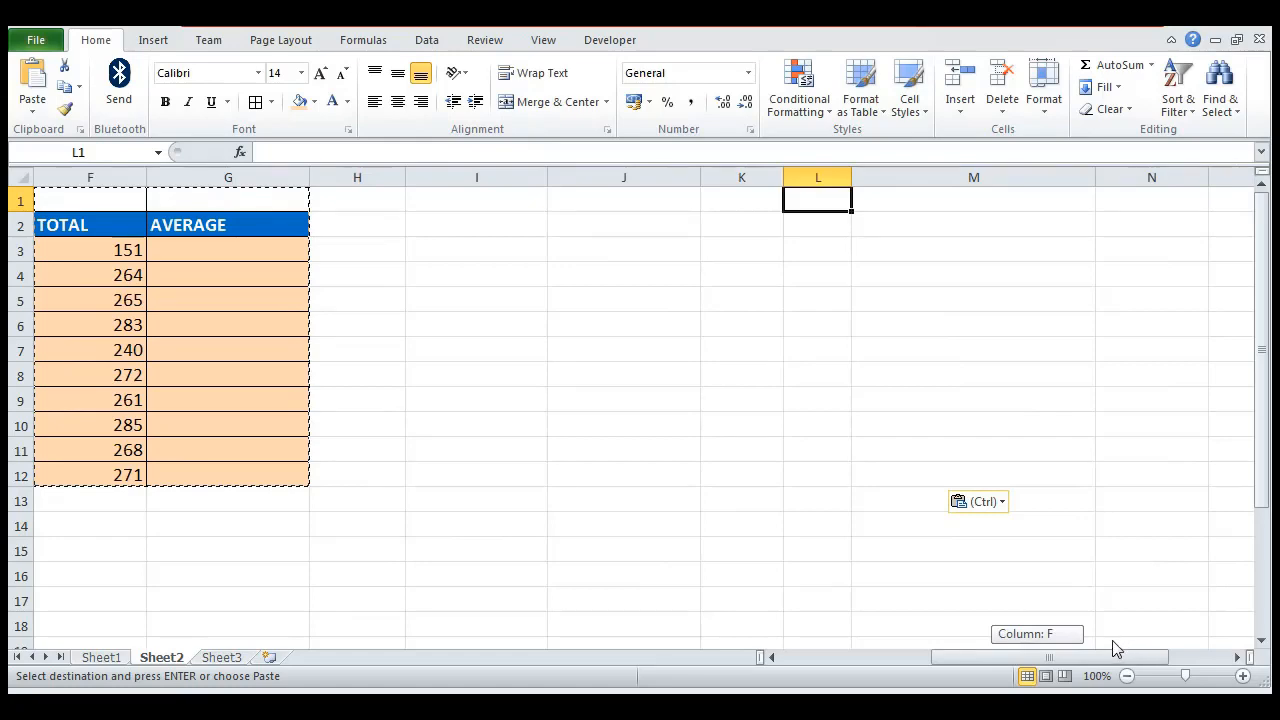
pyautogui.moveTo(1117, 649); pyautogui.dragTo(937, 672)
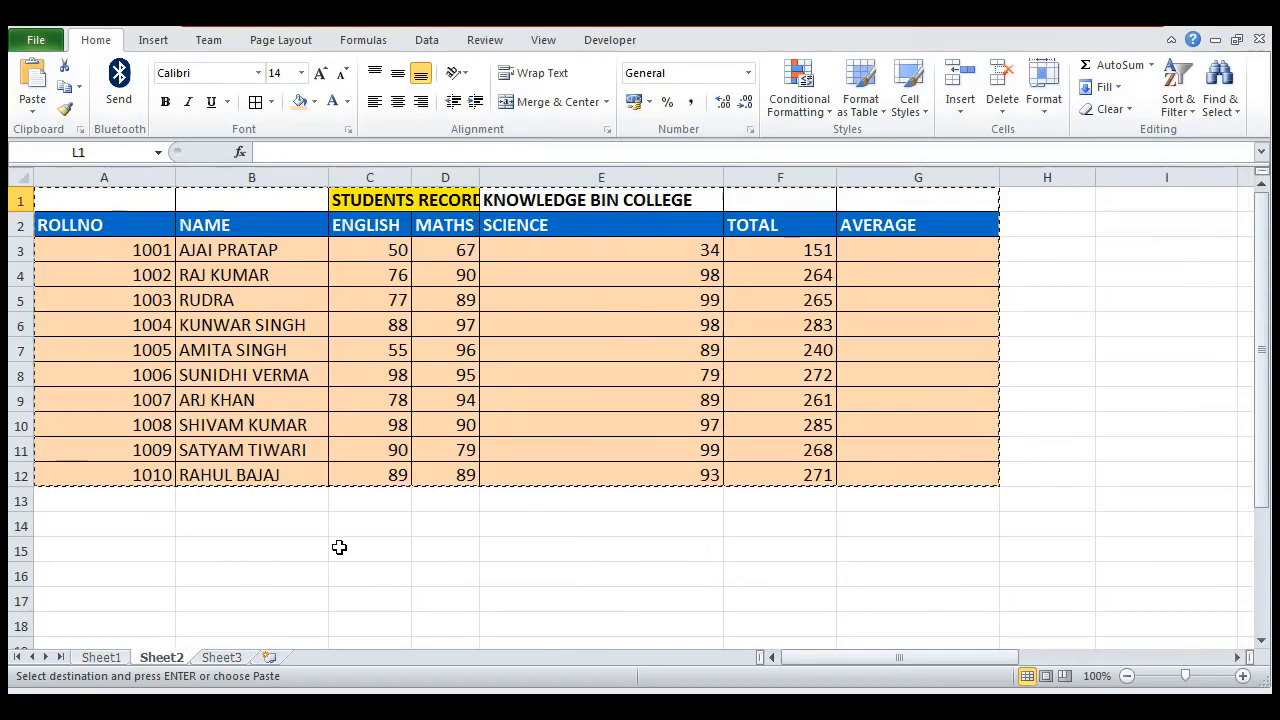
# Step: Examine the TOTAL formula in F3 and the contents of the neighbouring mark cells in the original table
pyautogui.click(339, 547)
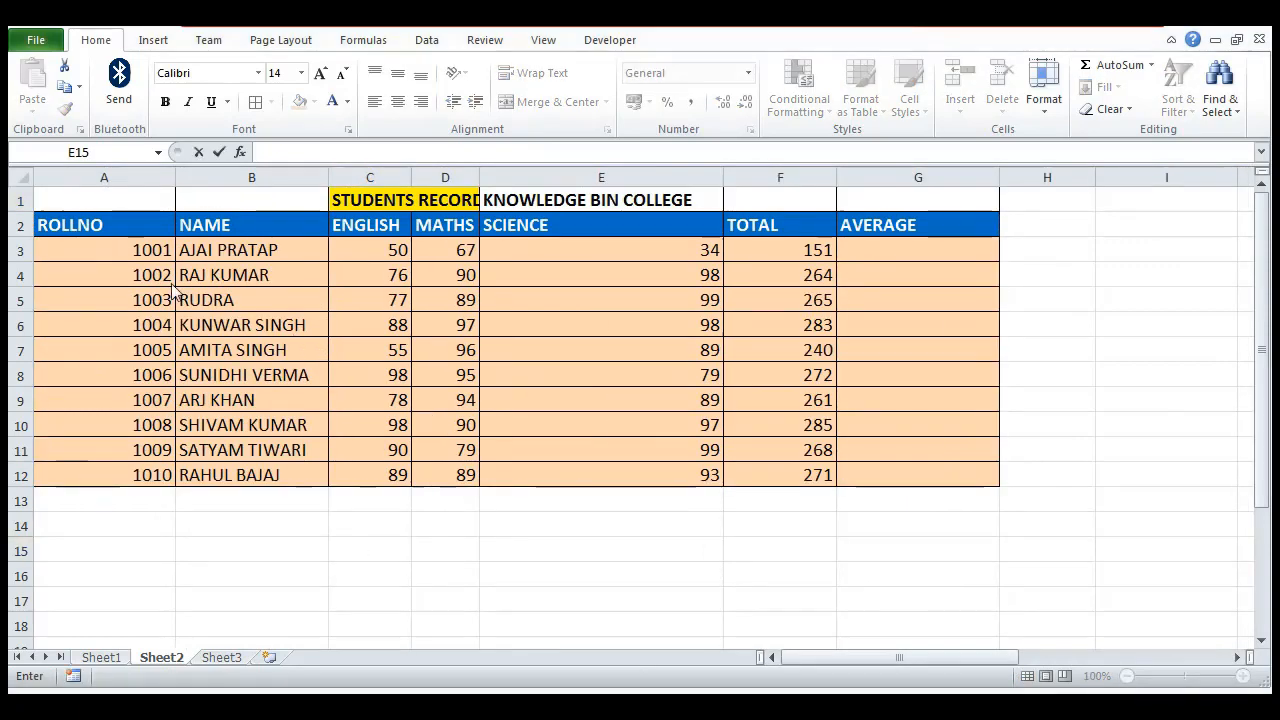
pyautogui.click(47, 198)
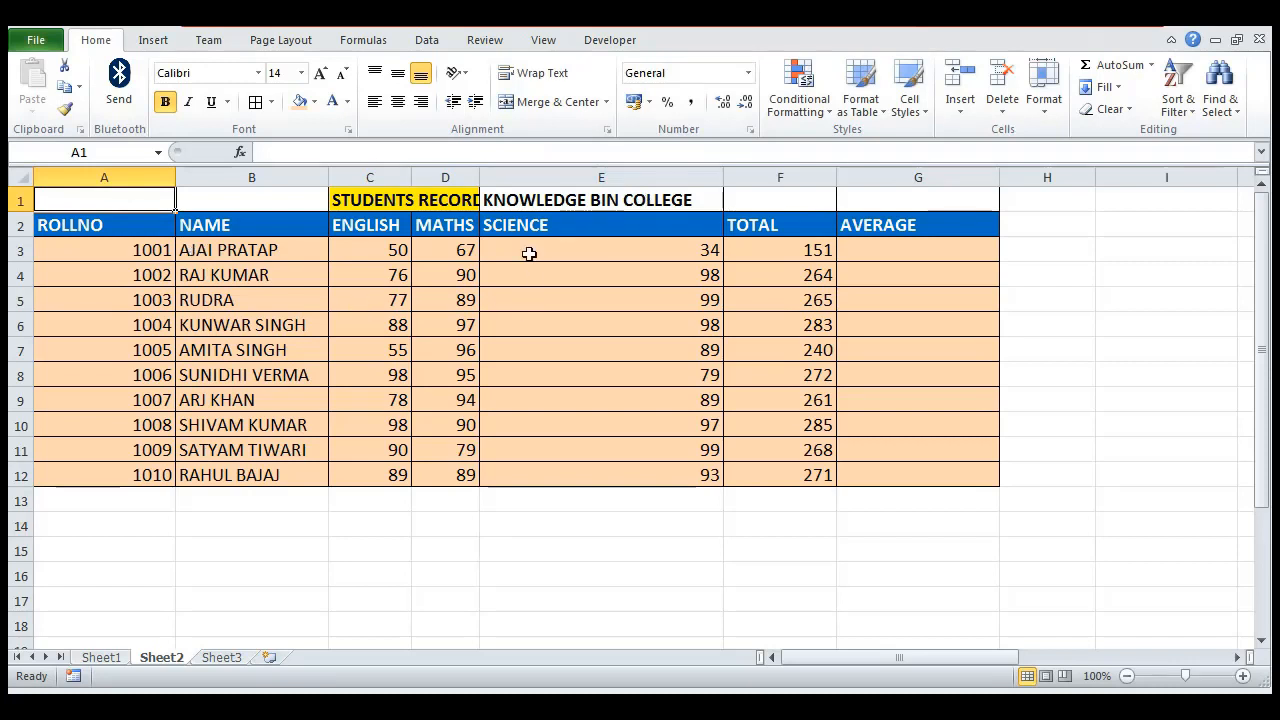
pyautogui.click(808, 251)
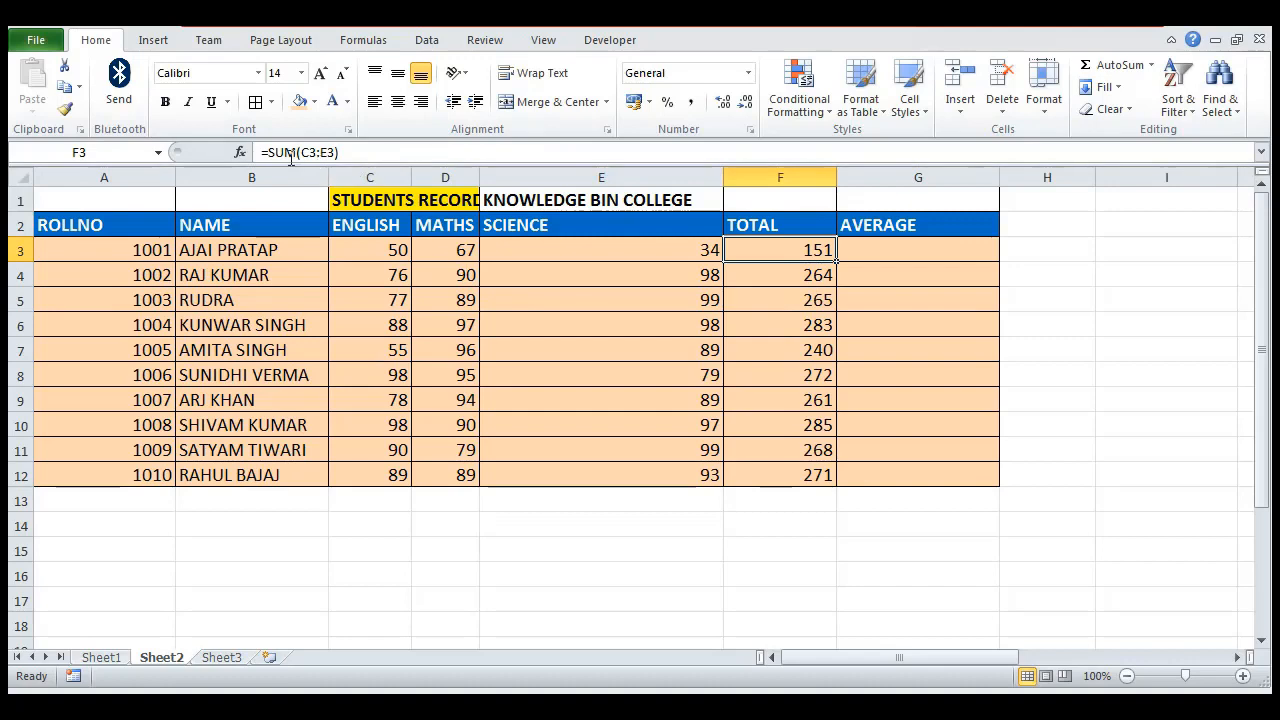
pyautogui.click(551, 258)
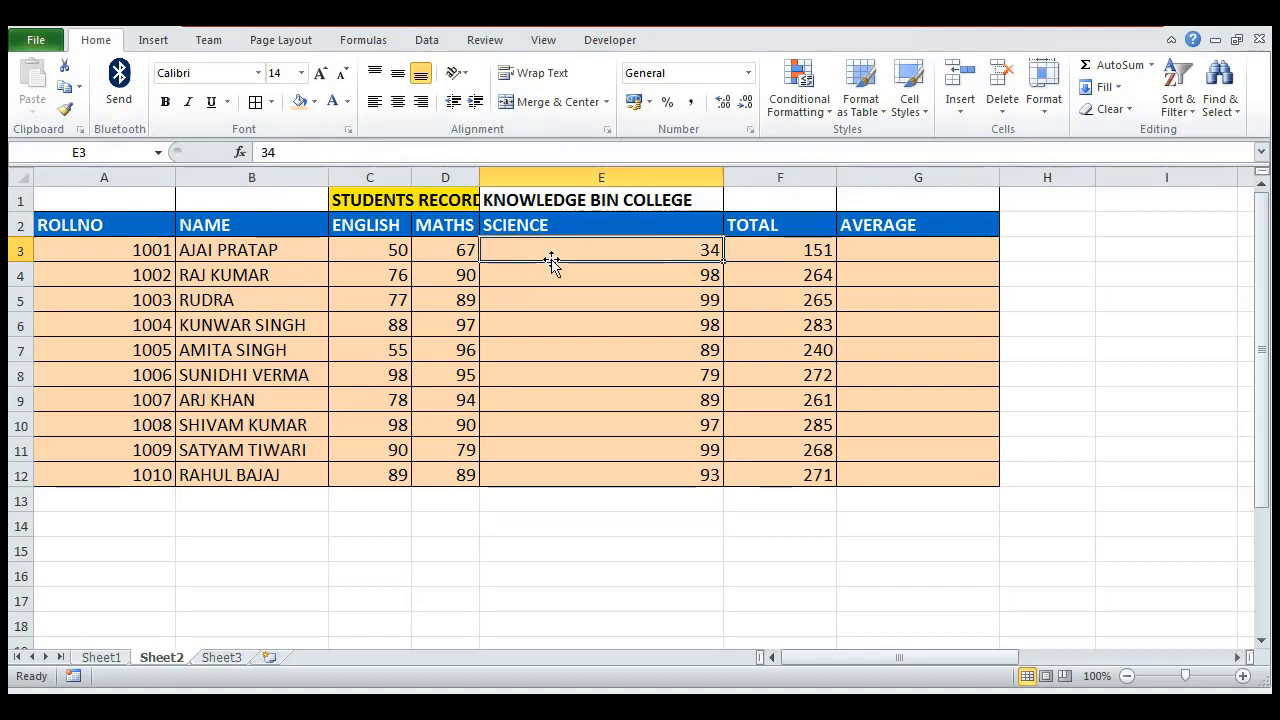
pyautogui.click(551, 274)
pyautogui.click(466, 269)
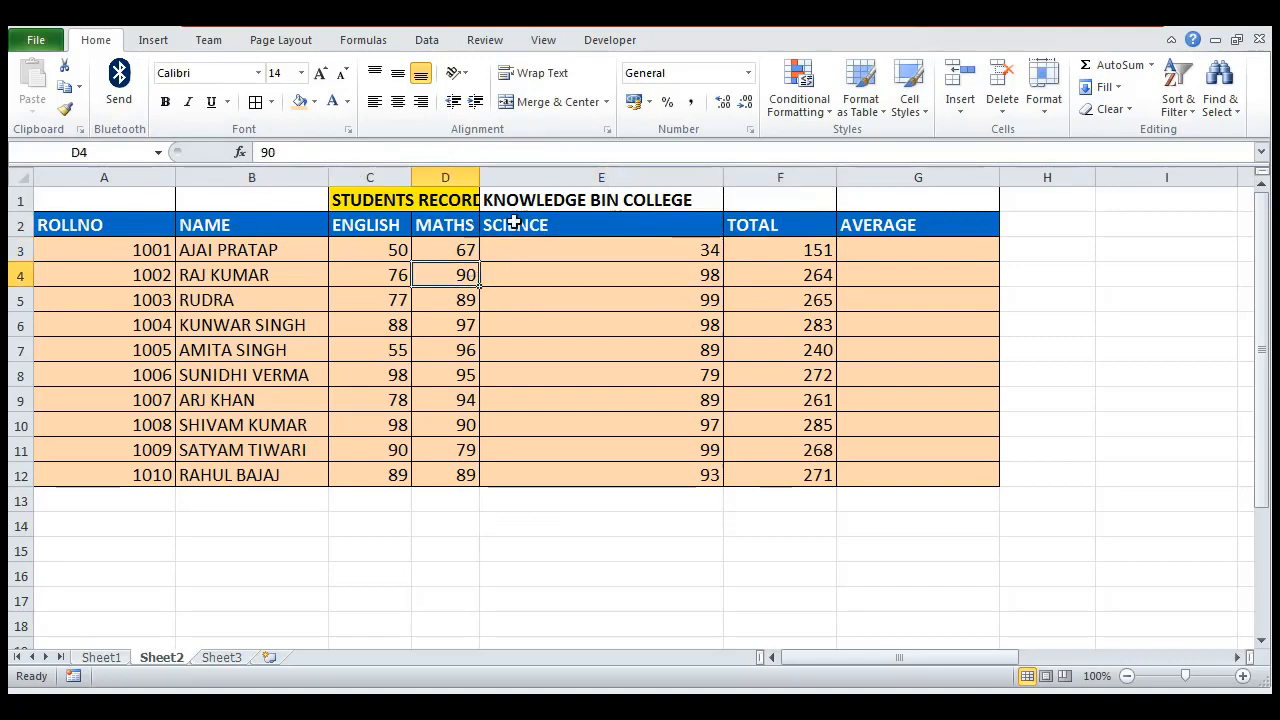
pyautogui.click(794, 250)
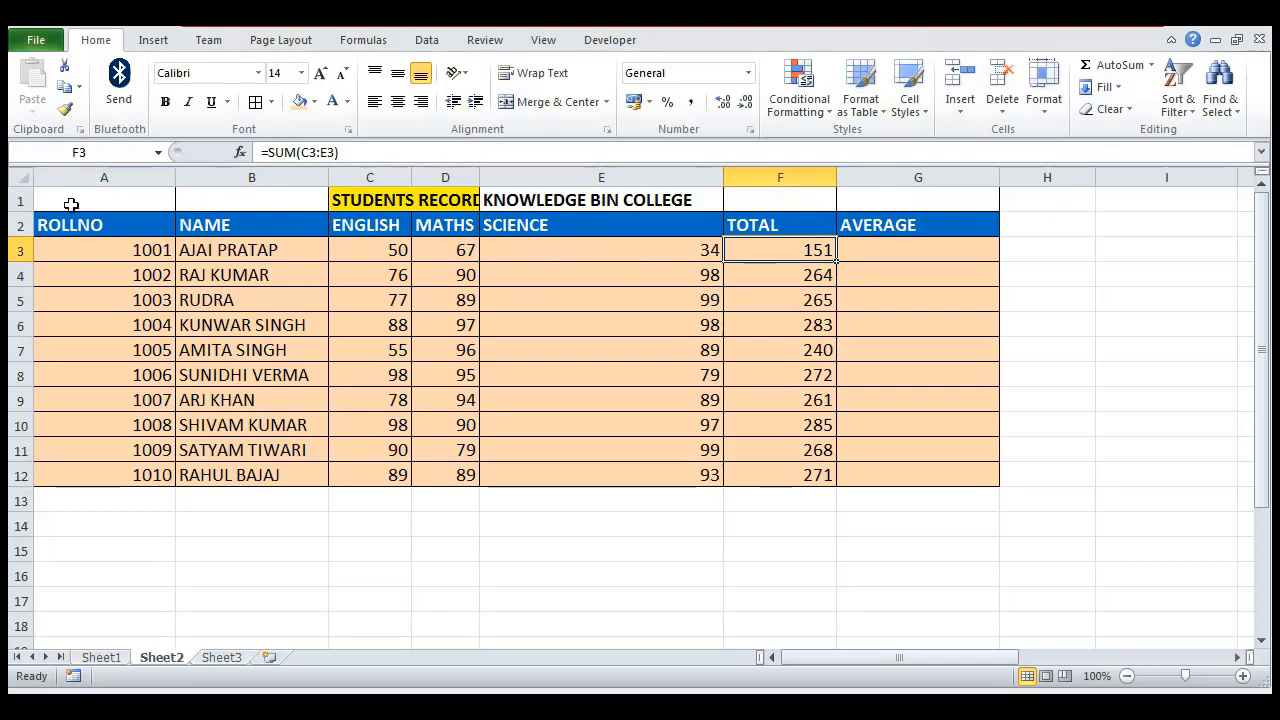
# Step: Copy the student table A1:G12 and paste it at A14 with Paste Special set to Formulas and number formats
pyautogui.moveTo(60, 207); pyautogui.dragTo(920, 469)
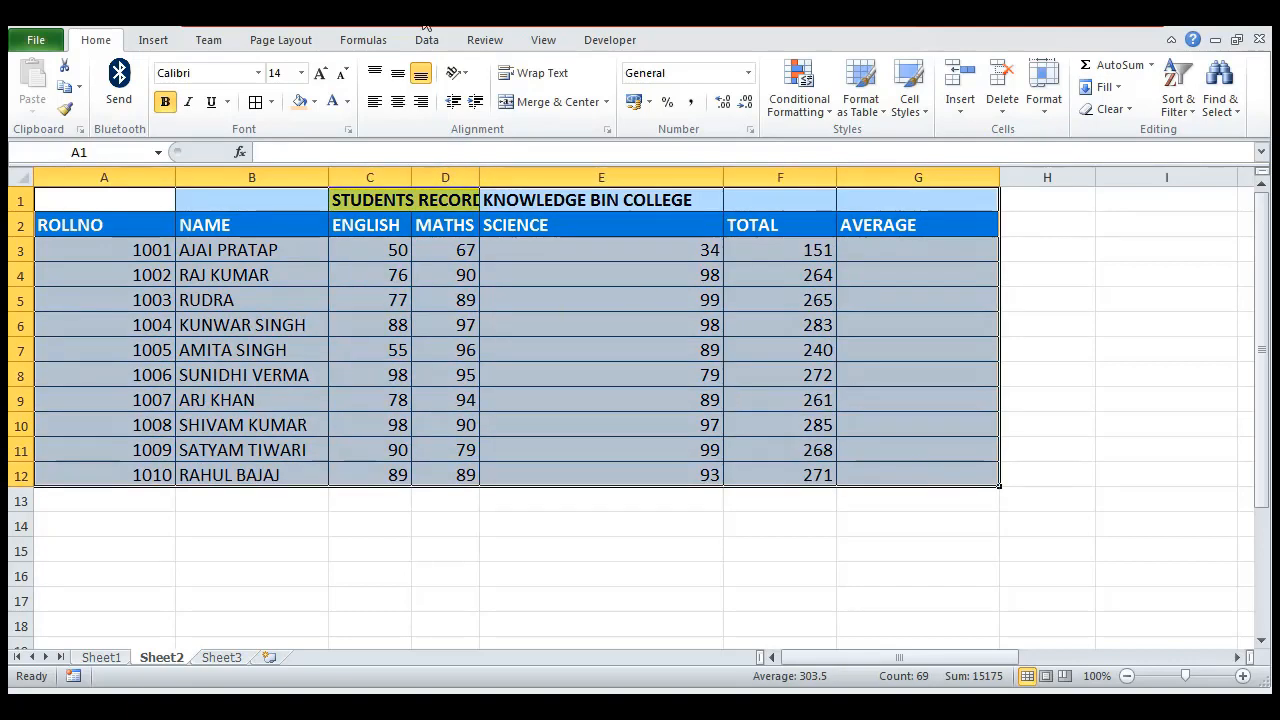
pyautogui.click(65, 90)
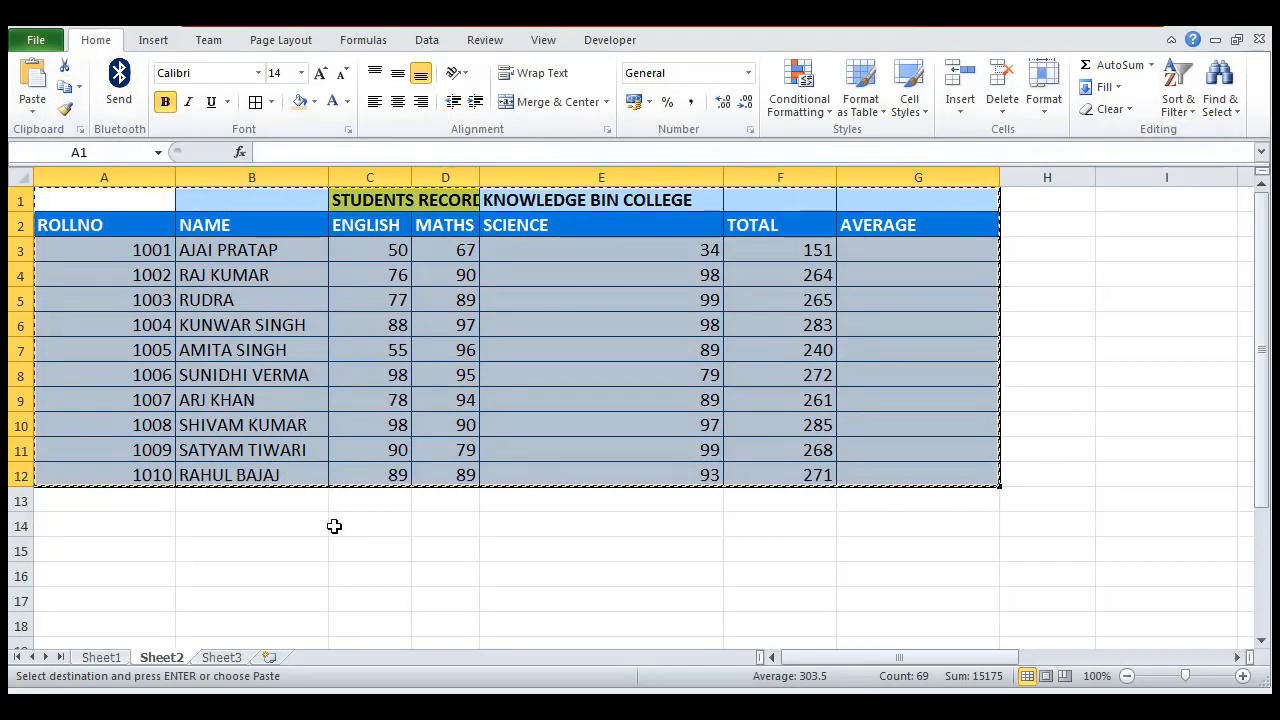
pyautogui.click(118, 529)
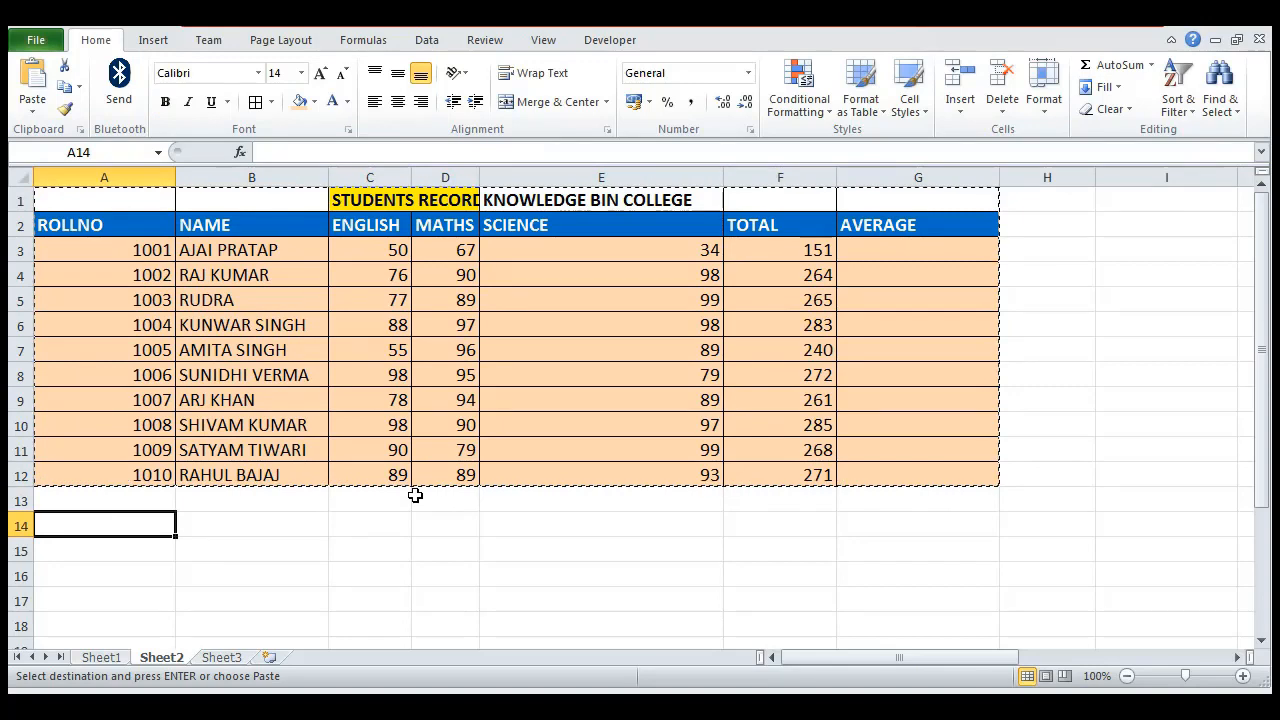
pyautogui.hotkey('ctrl', 'alt', 'v')
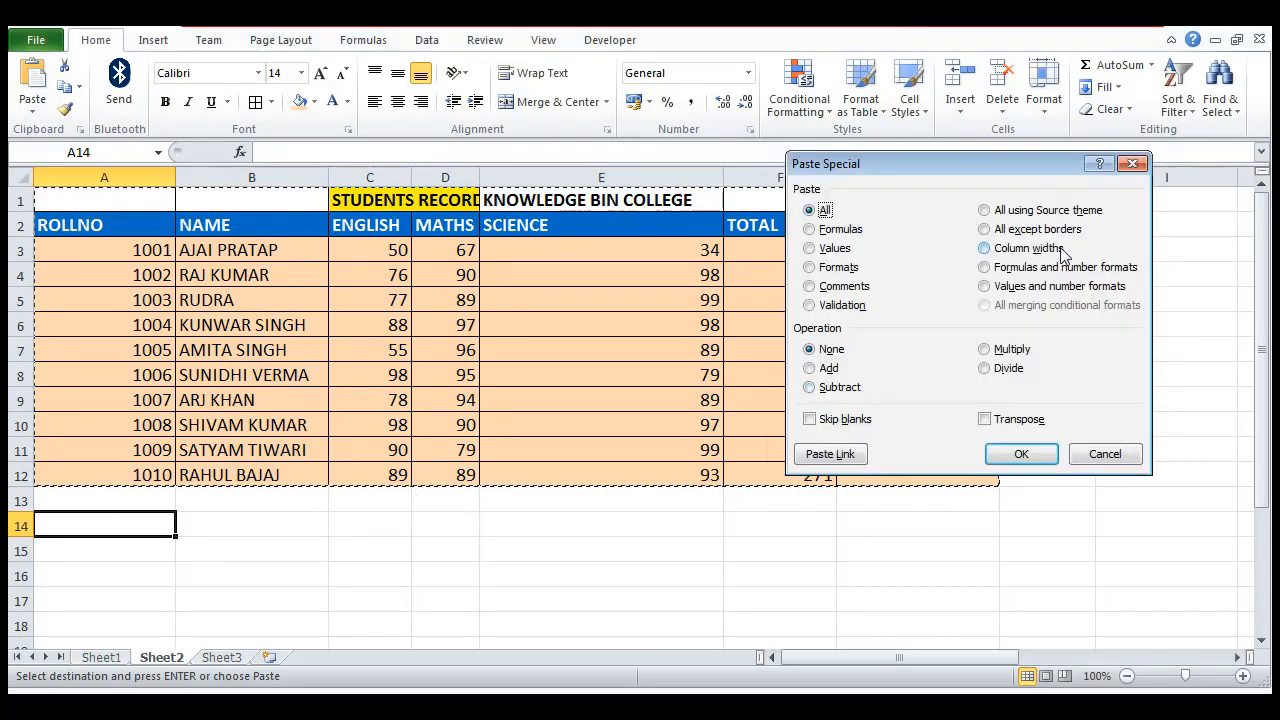
pyautogui.click(988, 268)
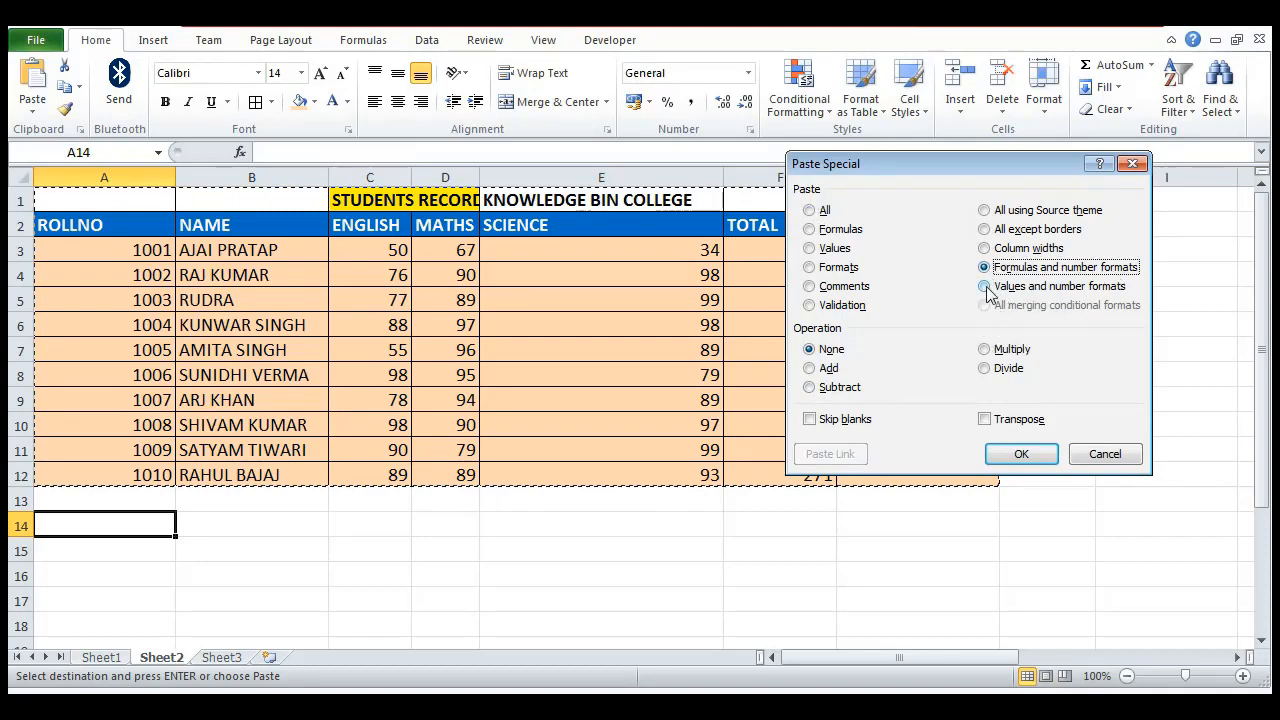
pyautogui.click(1020, 453)
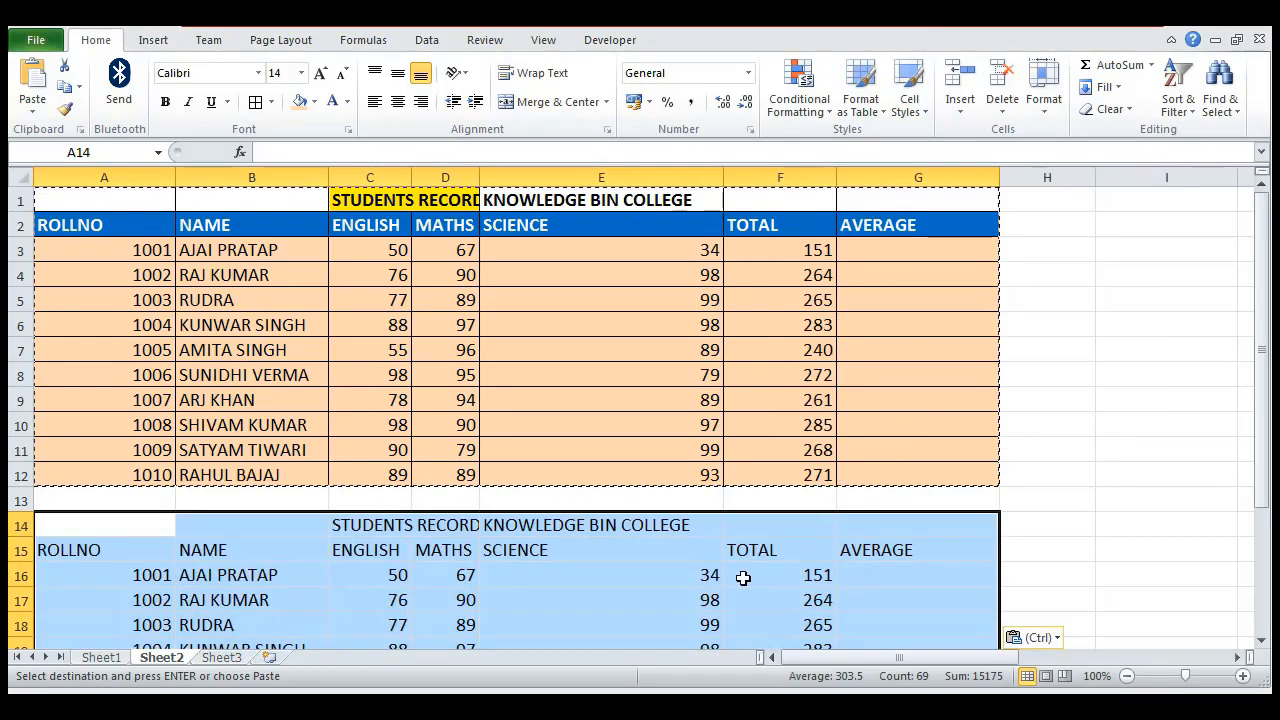
# Step: Check whether the pasted TOTAL cell F16 holds a formula, and view the mark cells C16 to E16
pyautogui.click(743, 578)
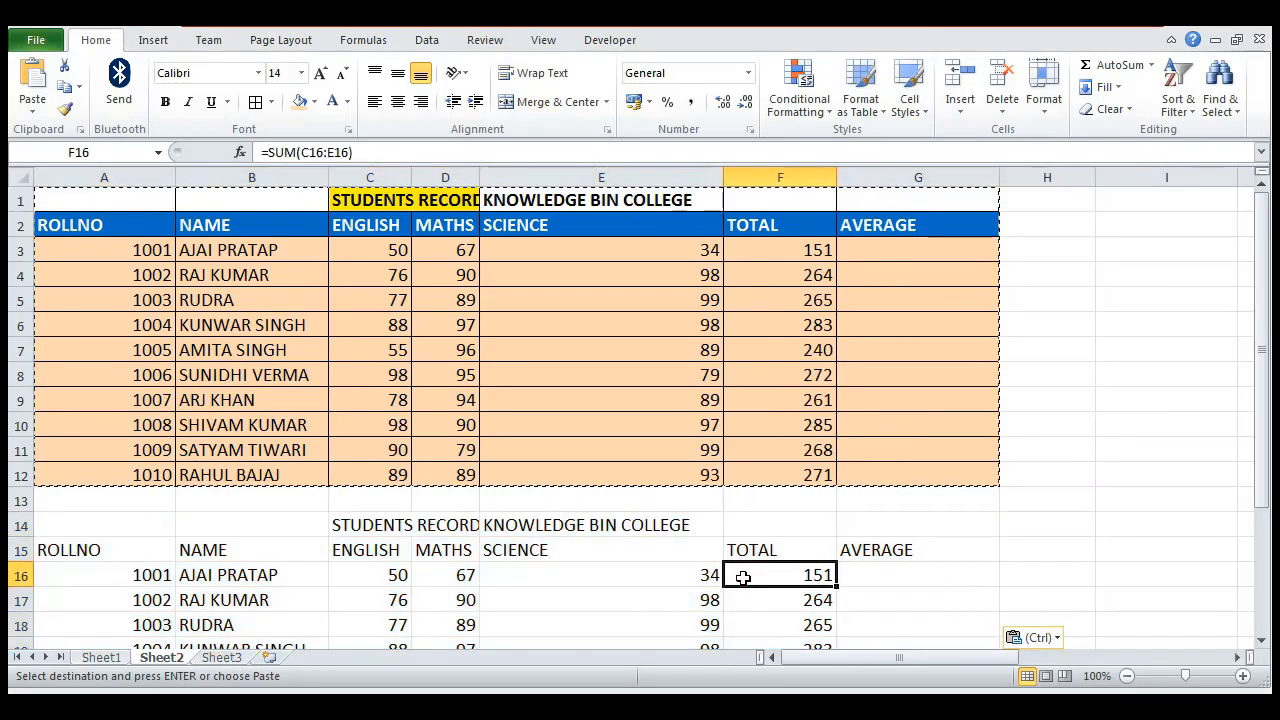
pyautogui.click(393, 574)
pyautogui.click(458, 578)
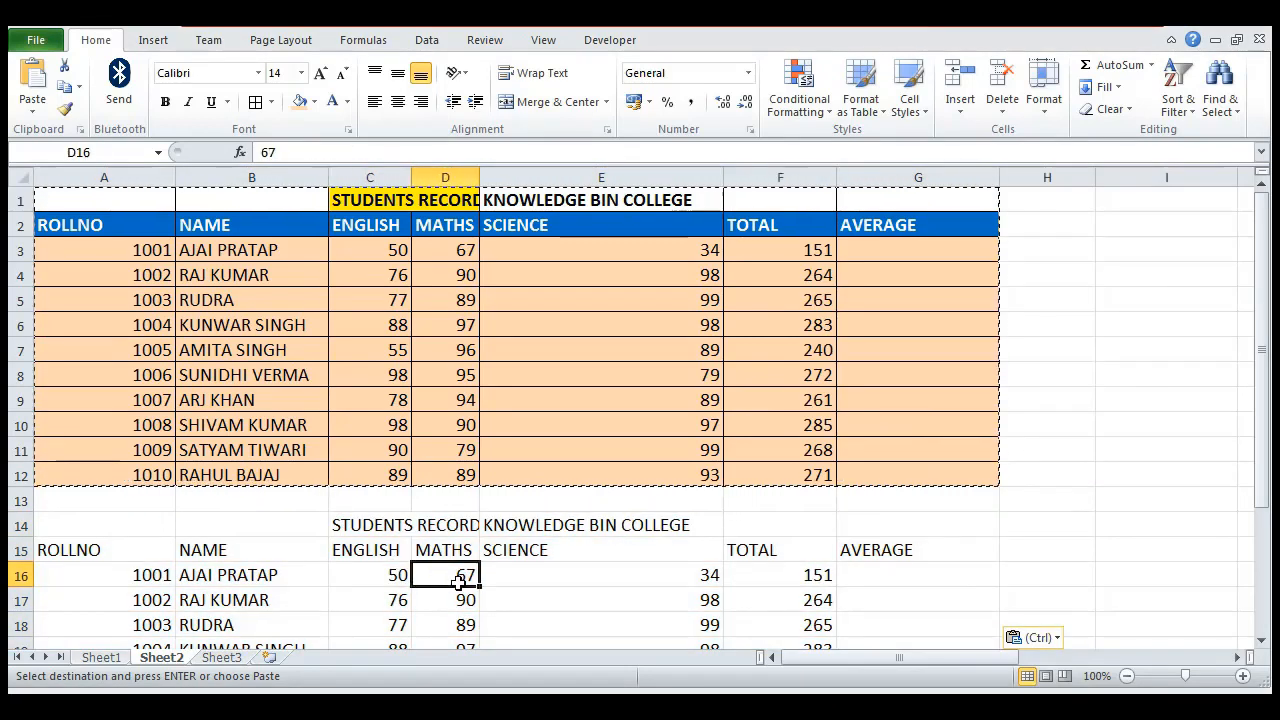
pyautogui.click(690, 568)
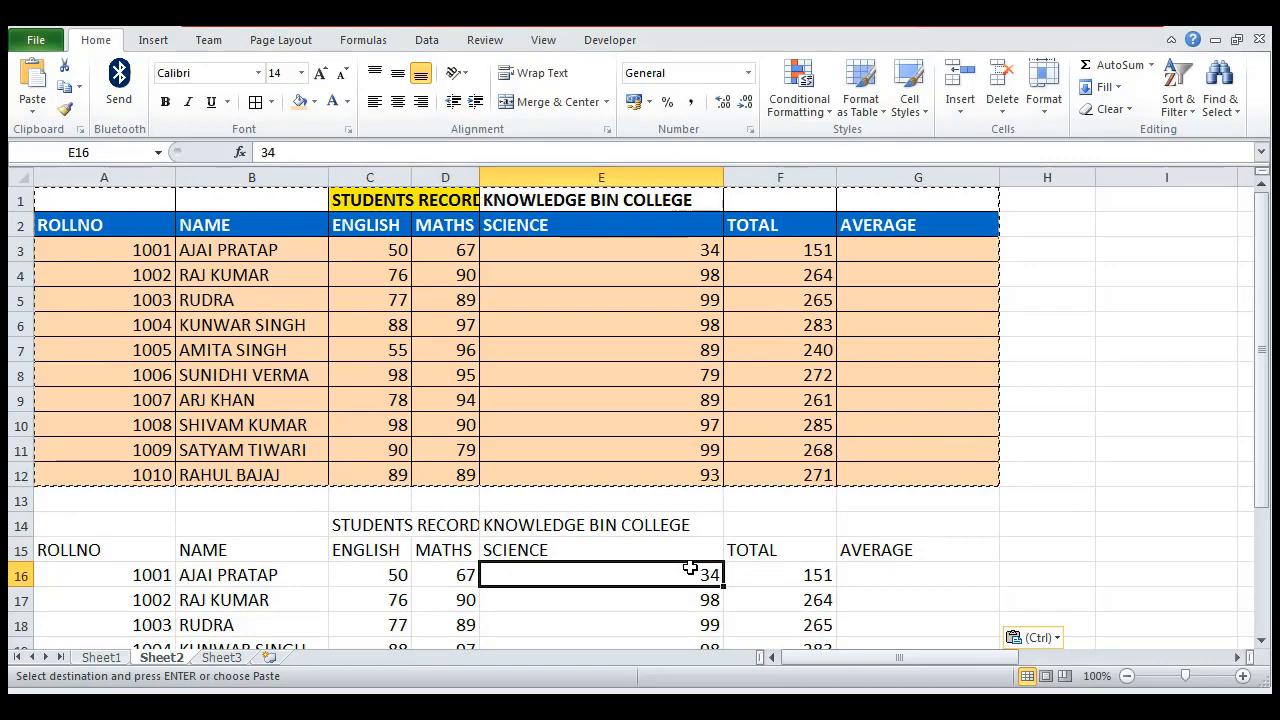
pyautogui.click(808, 582)
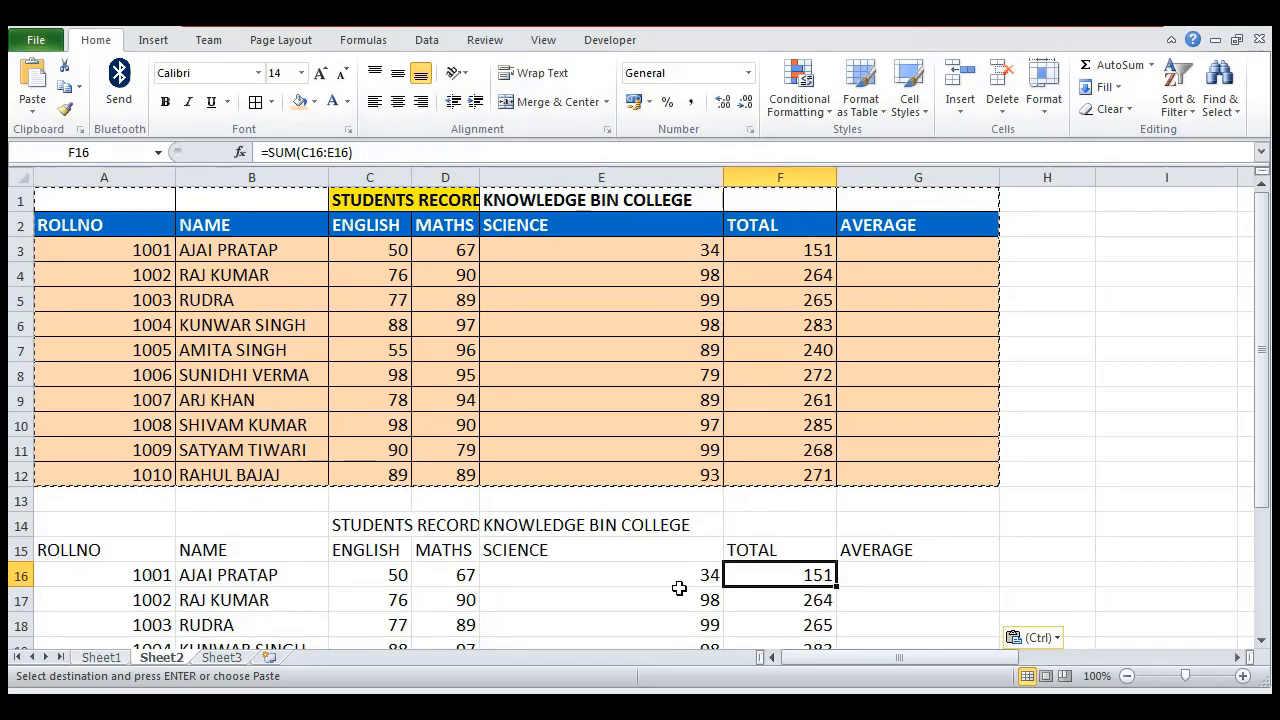
pyautogui.click(623, 580)
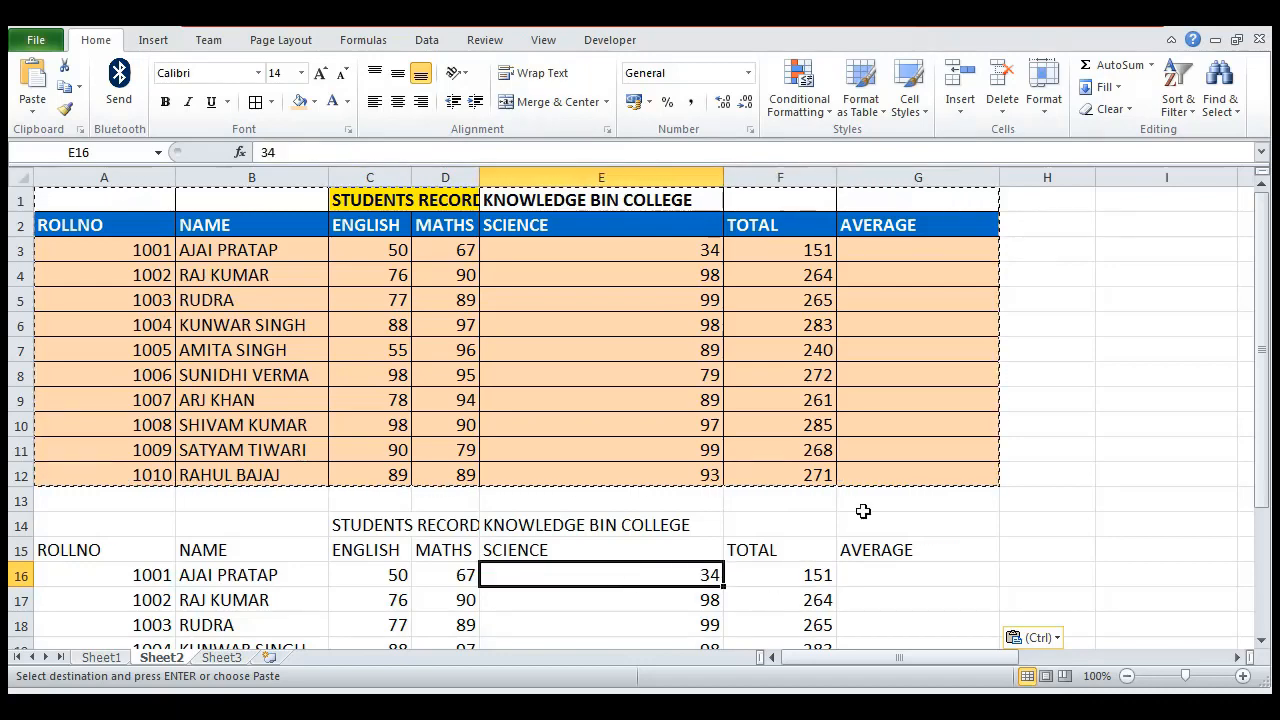
# Step: Inspect the pasted TOTAL cell F16, undo the Formulas and number formats paste at A14, and clear the copy selection
pyautogui.click(812, 576)
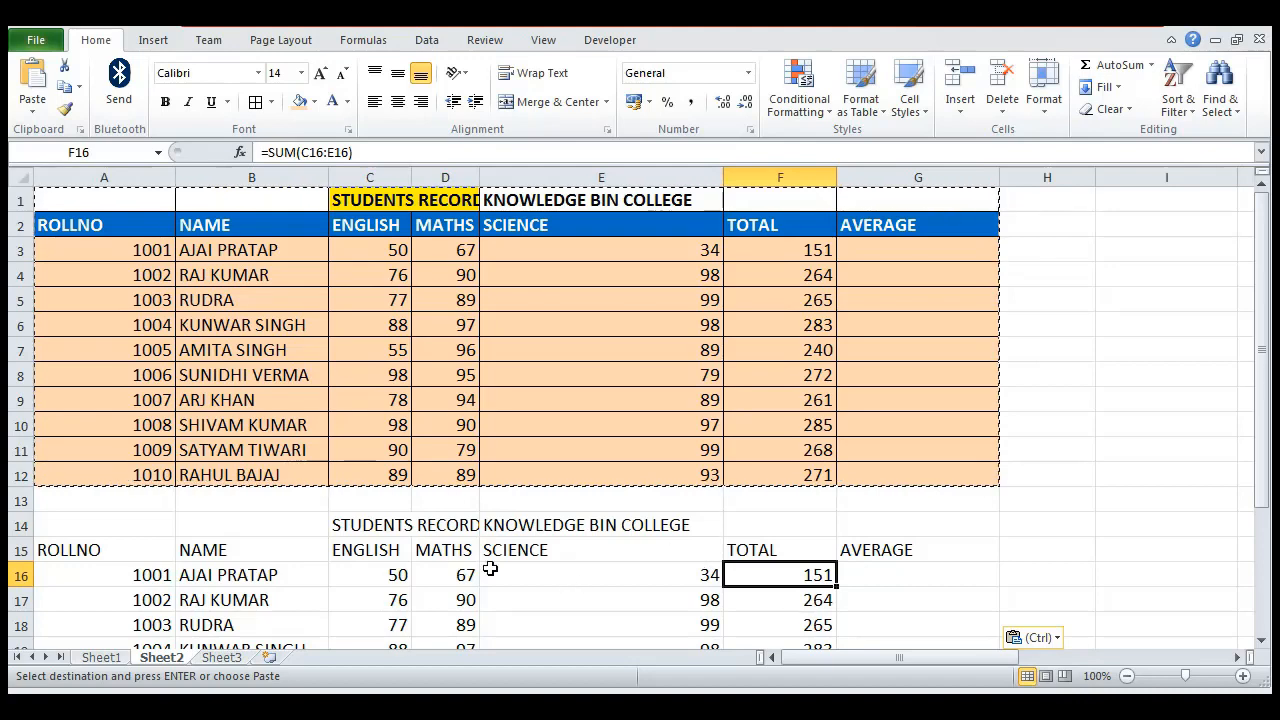
pyautogui.click(397, 547)
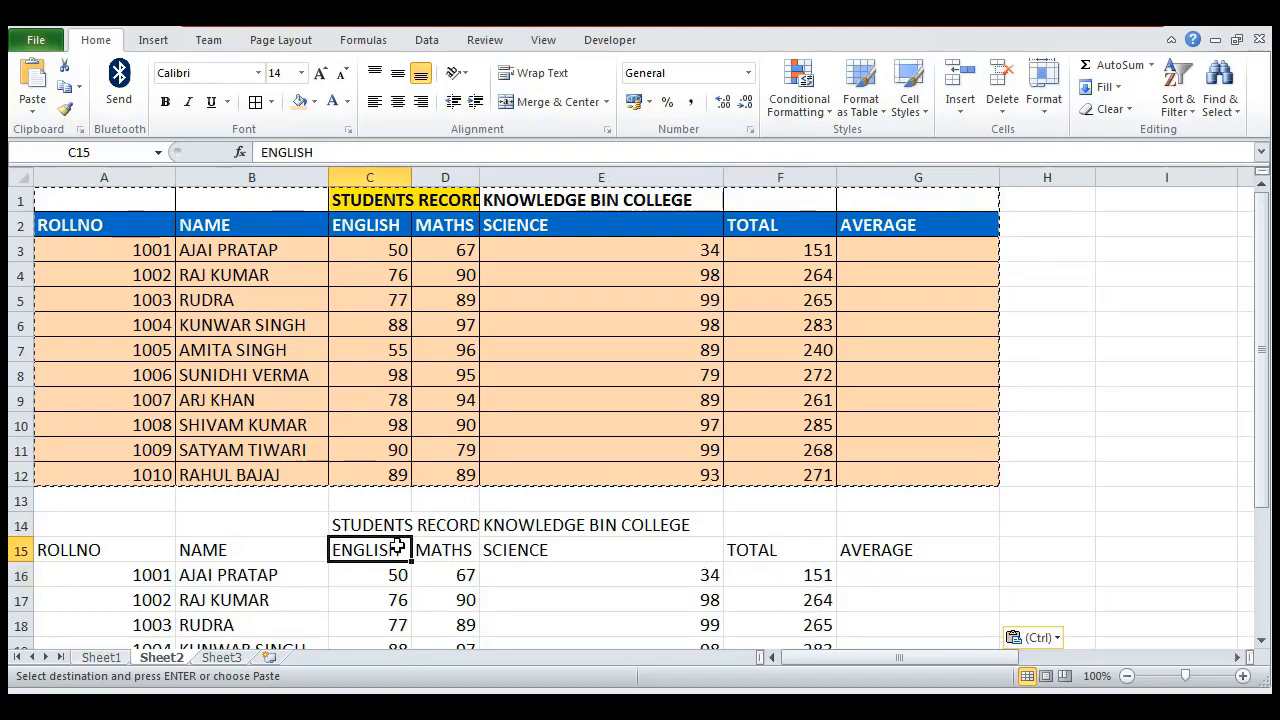
pyautogui.hotkey('ctrl', 'z')
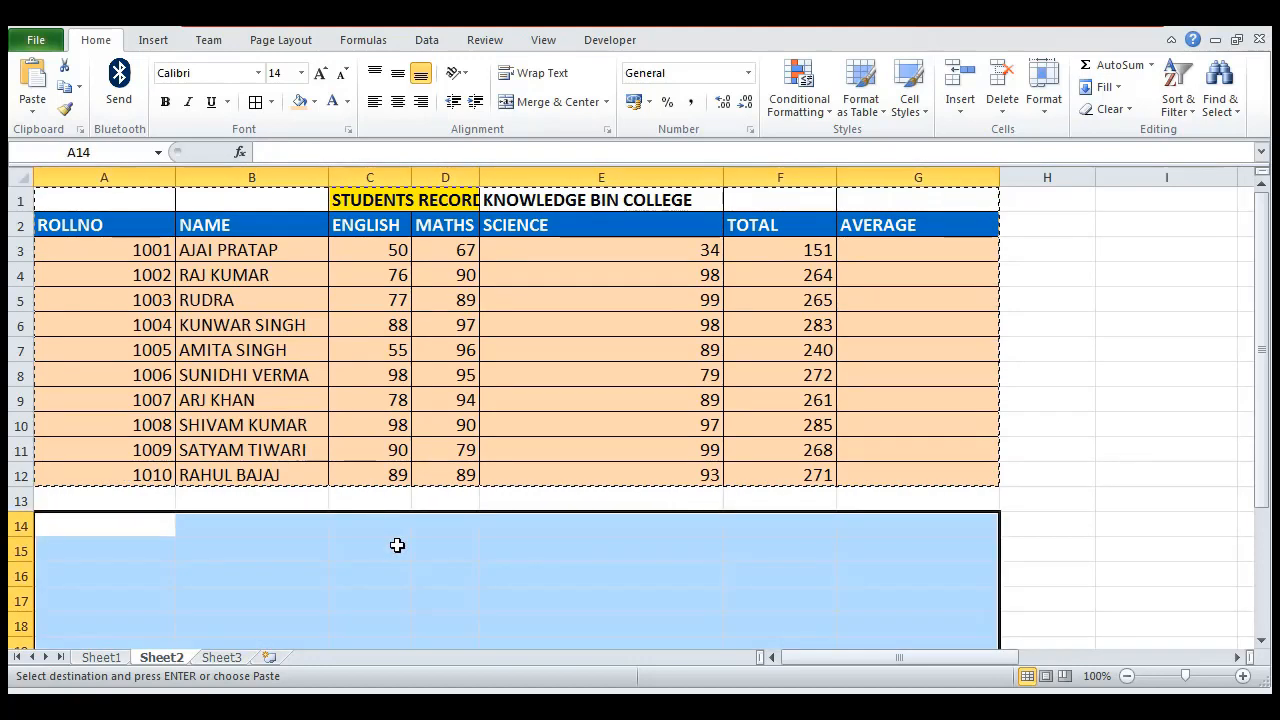
pyautogui.click(484, 452)
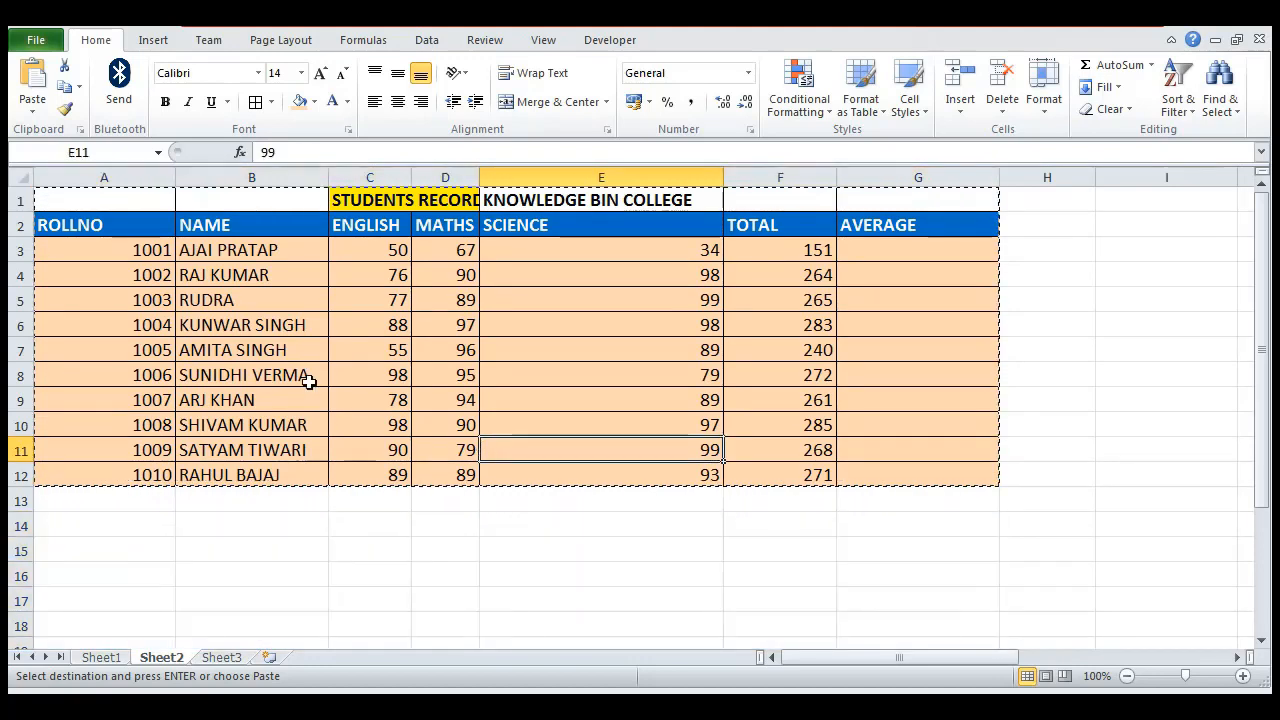
pyautogui.click(368, 546)
pyautogui.doubleClick(368, 546)
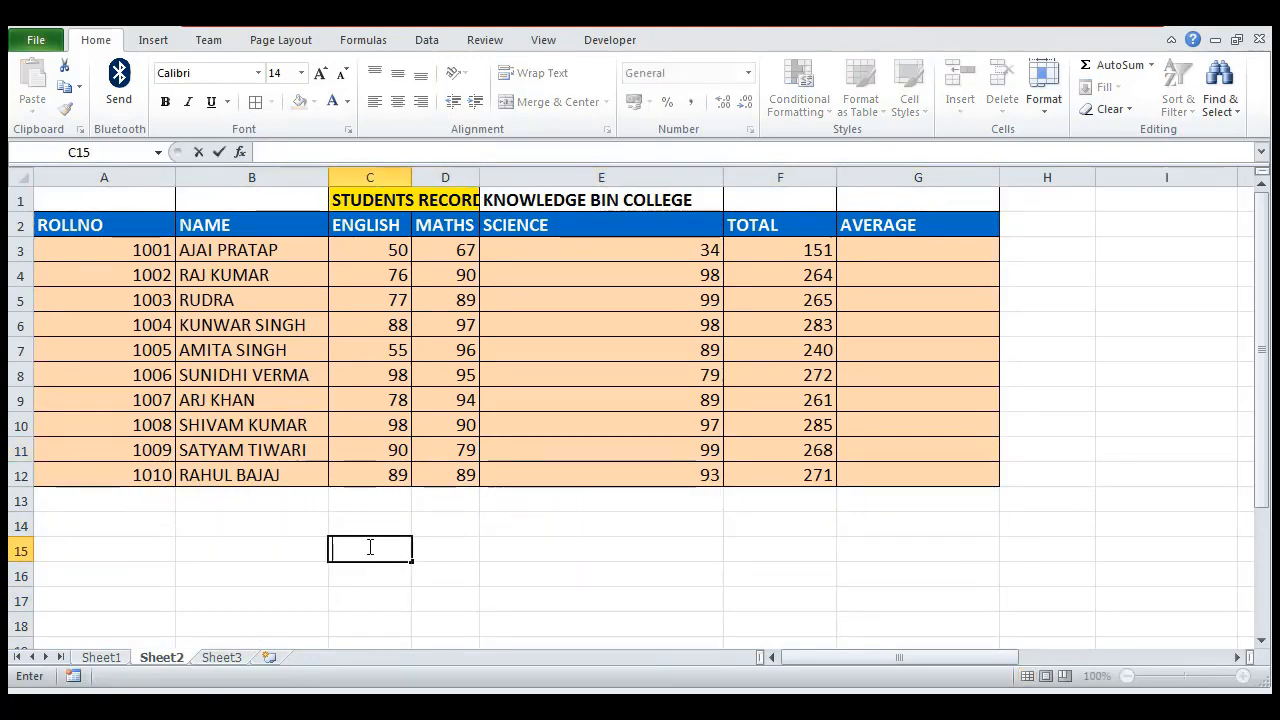
pyautogui.click(529, 543)
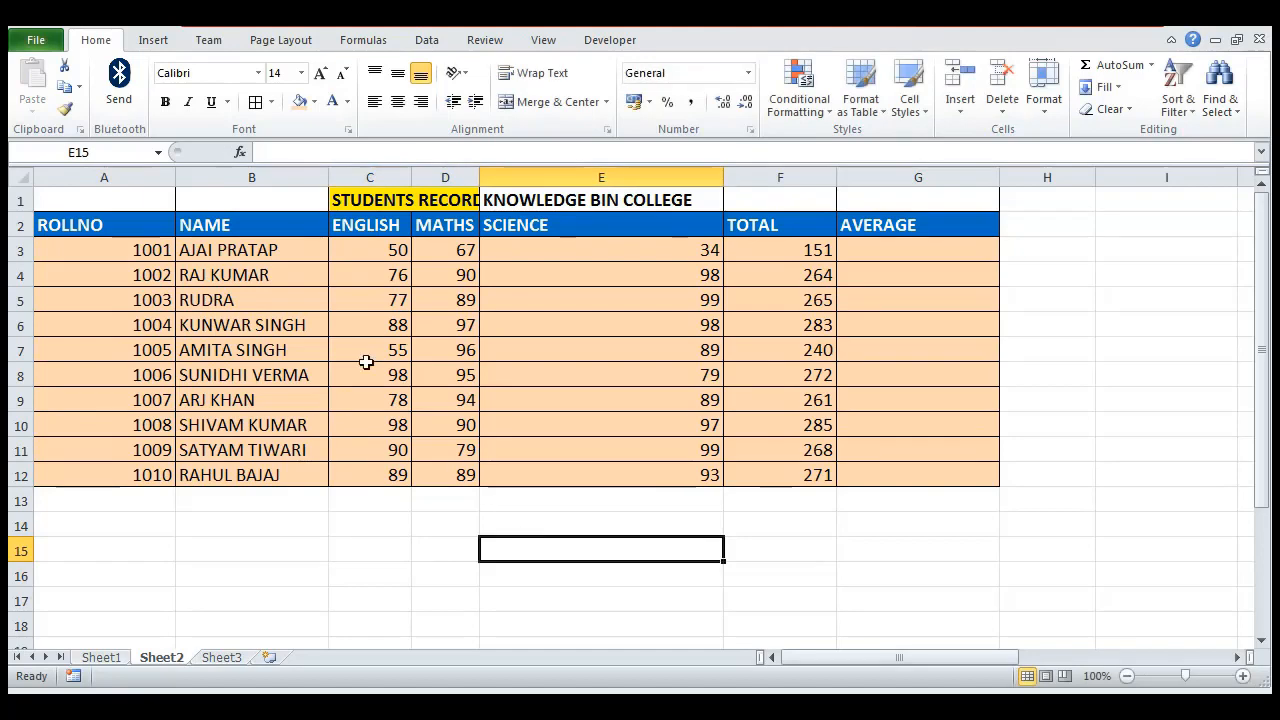
# Step: Copy the student table A1:G12 and paste it at A14 with Paste Special set to Values and number formats
pyautogui.moveTo(69, 206); pyautogui.dragTo(866, 474)
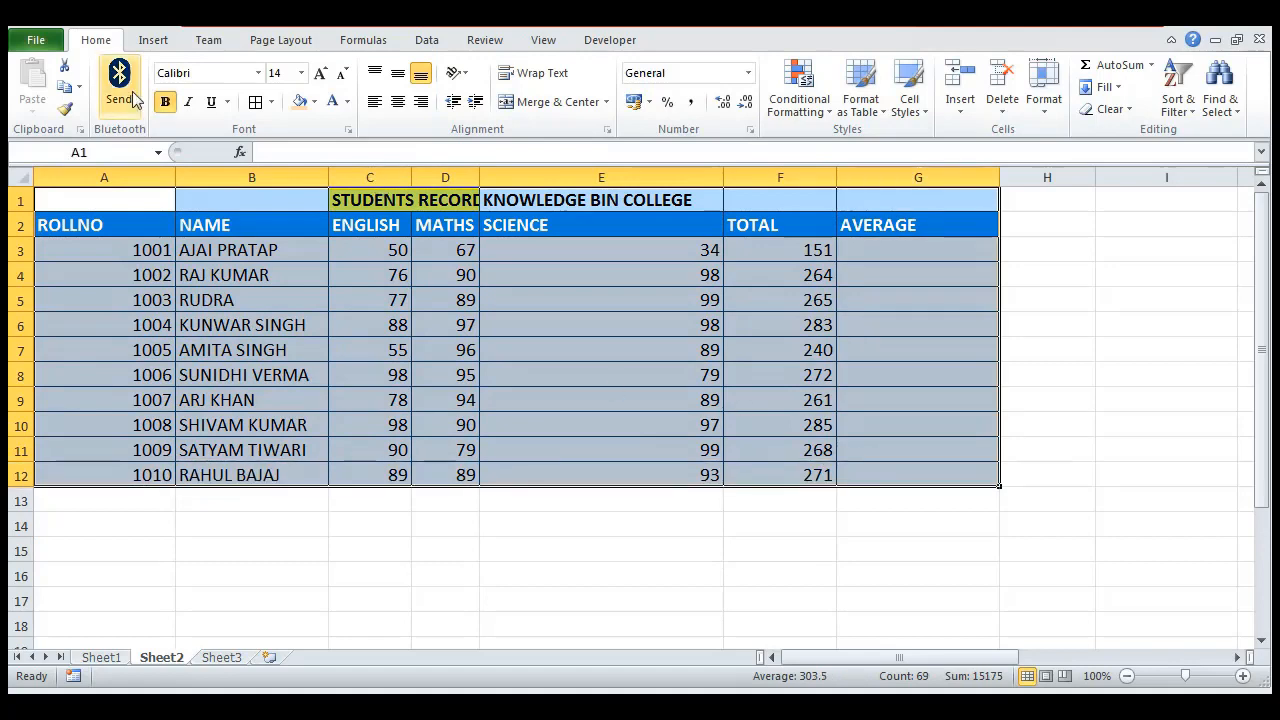
pyautogui.click(68, 88)
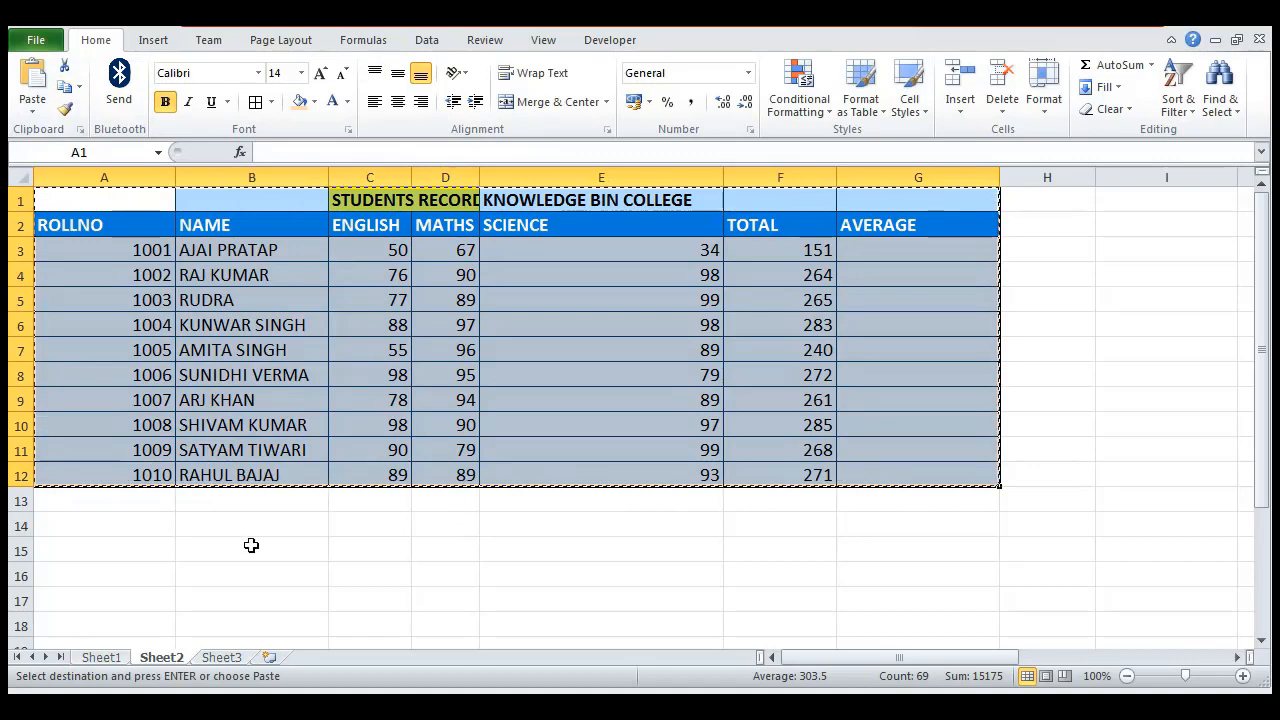
pyautogui.click(114, 529)
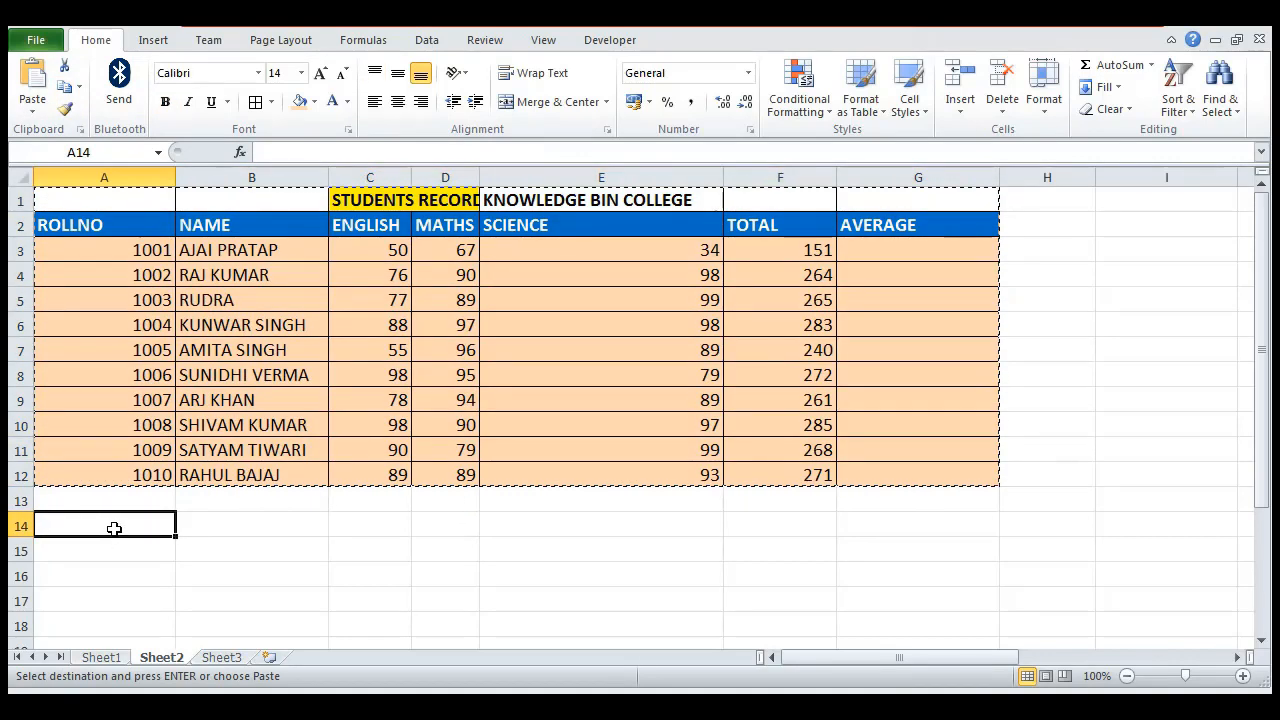
pyautogui.hotkey('ctrl', 'alt', 'v')
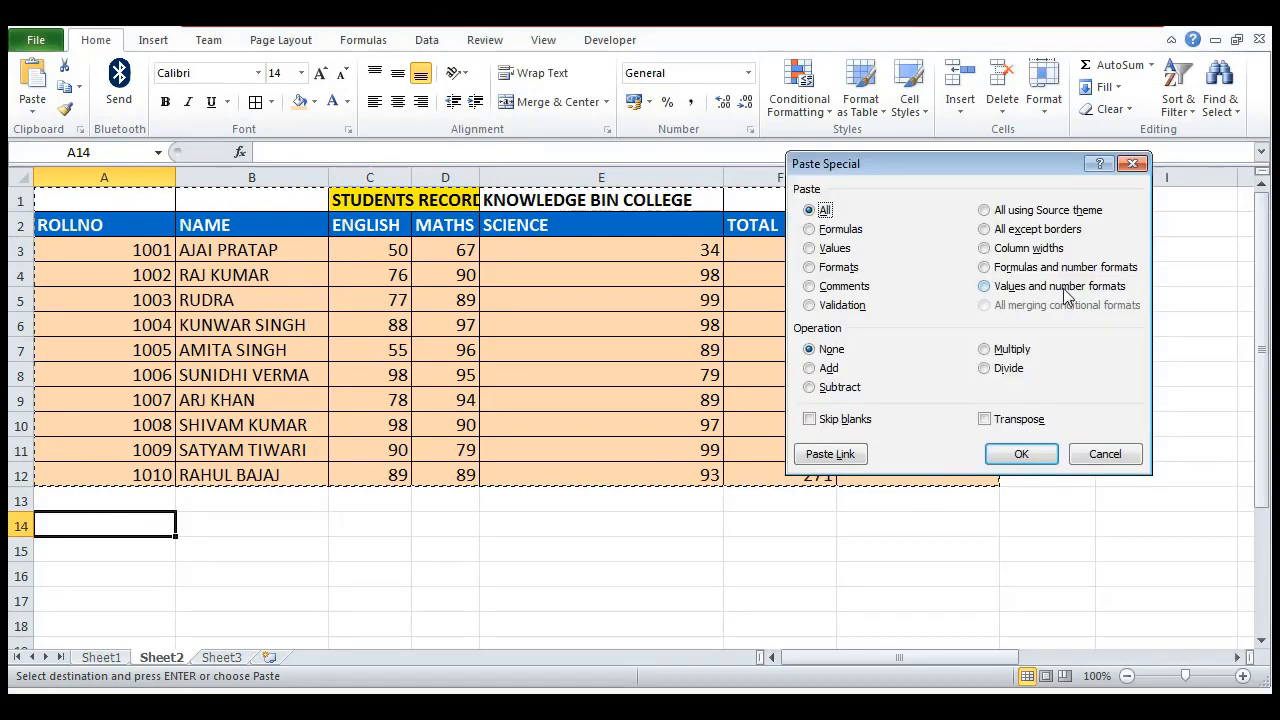
pyautogui.click(985, 287)
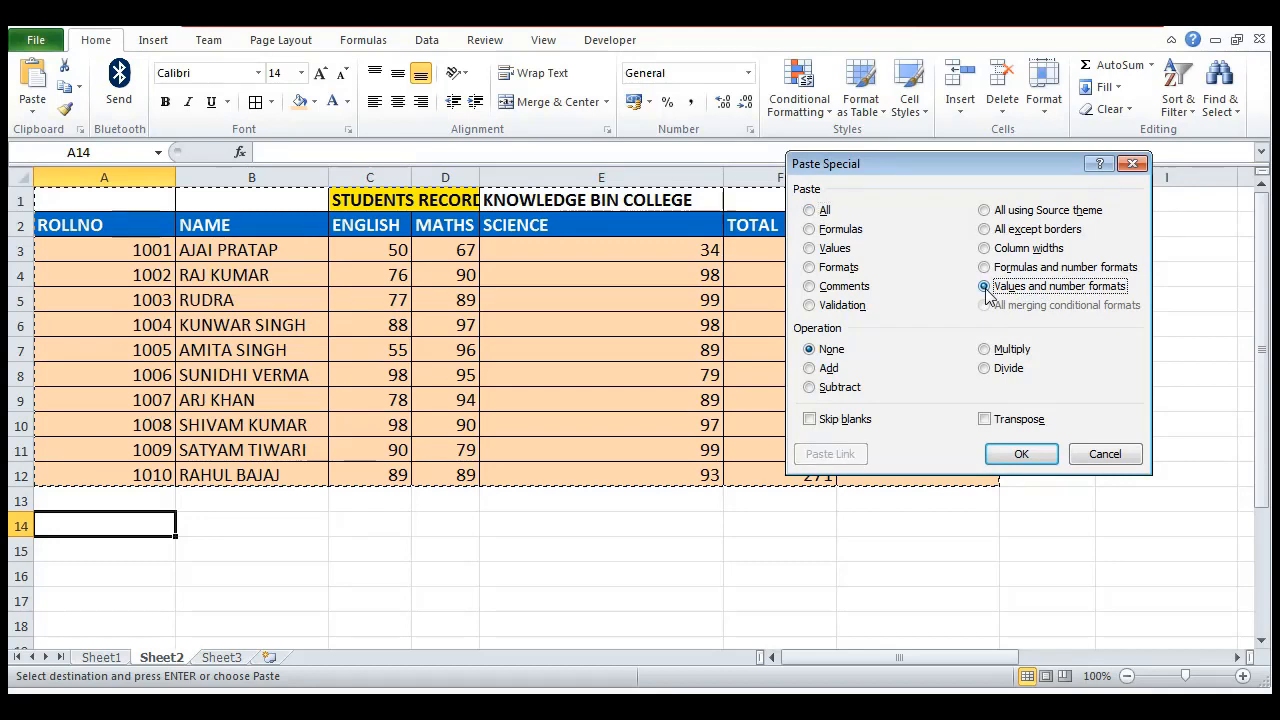
pyautogui.click(1022, 454)
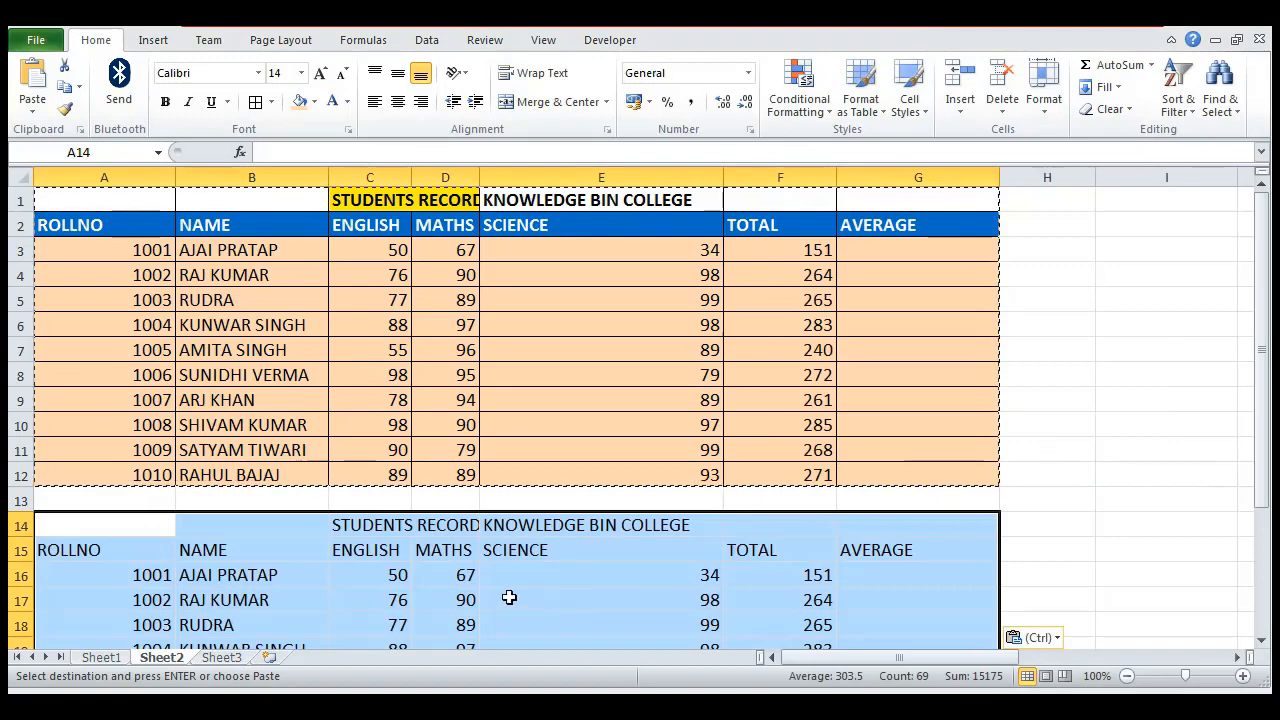
# Step: Check whether the pasted mark cells C16 to E16 and the TOTAL cells F16 to F18 hold values or formulas
pyautogui.click(398, 578)
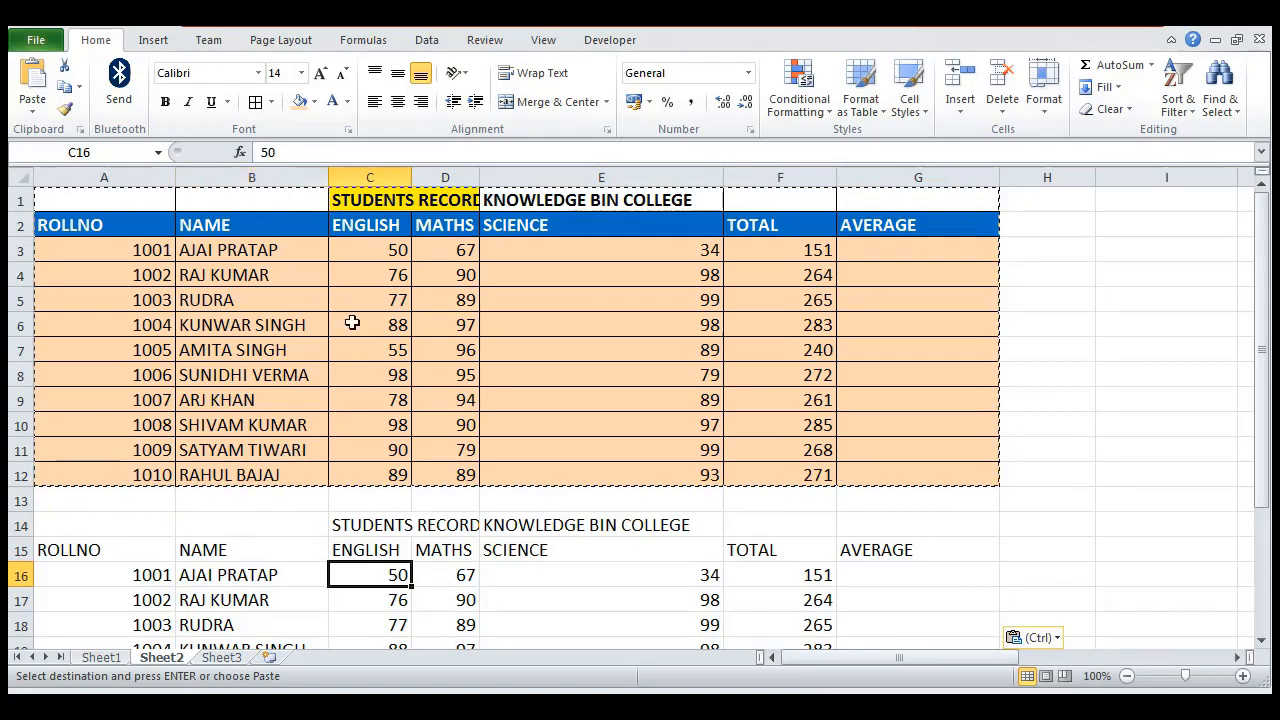
pyautogui.click(467, 574)
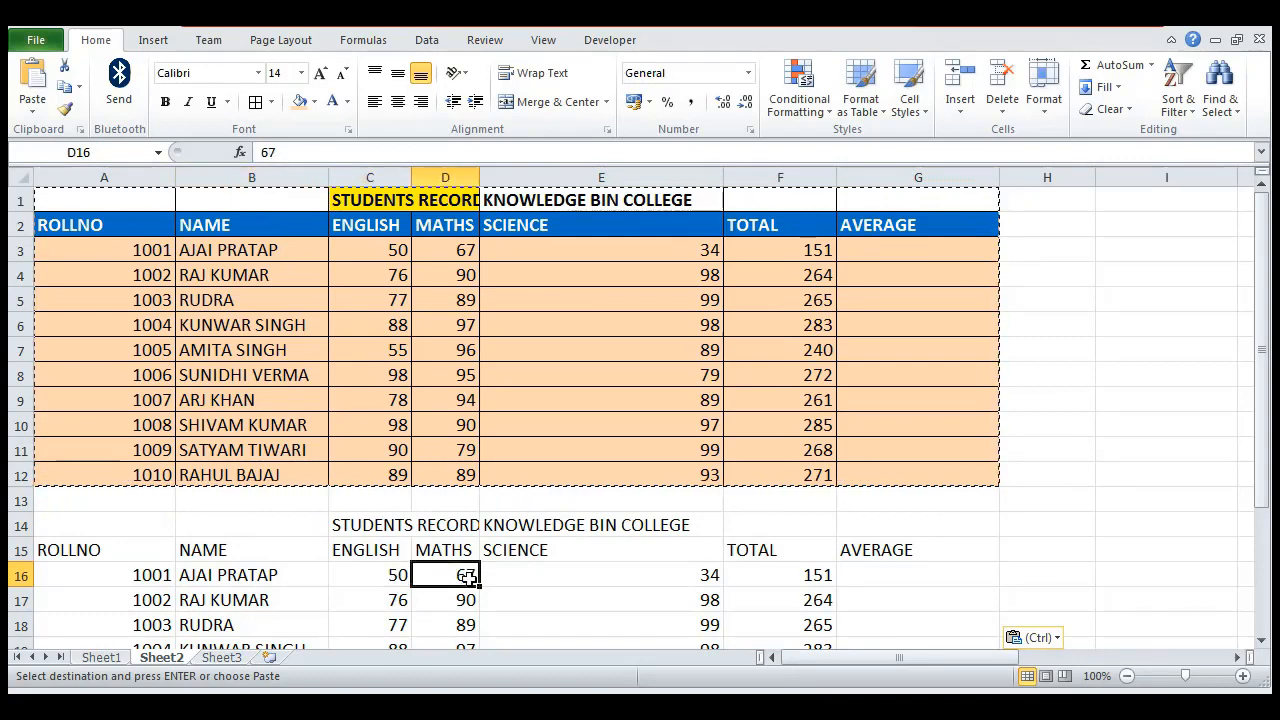
pyautogui.click(685, 572)
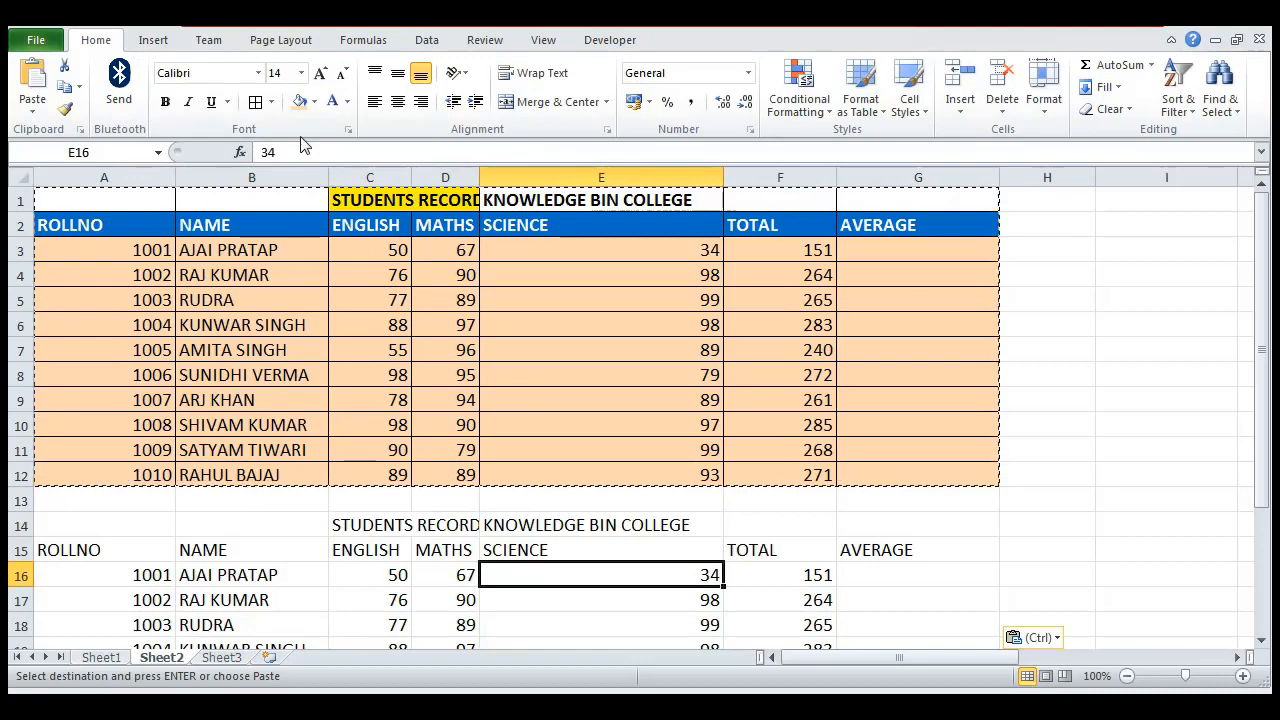
pyautogui.click(806, 568)
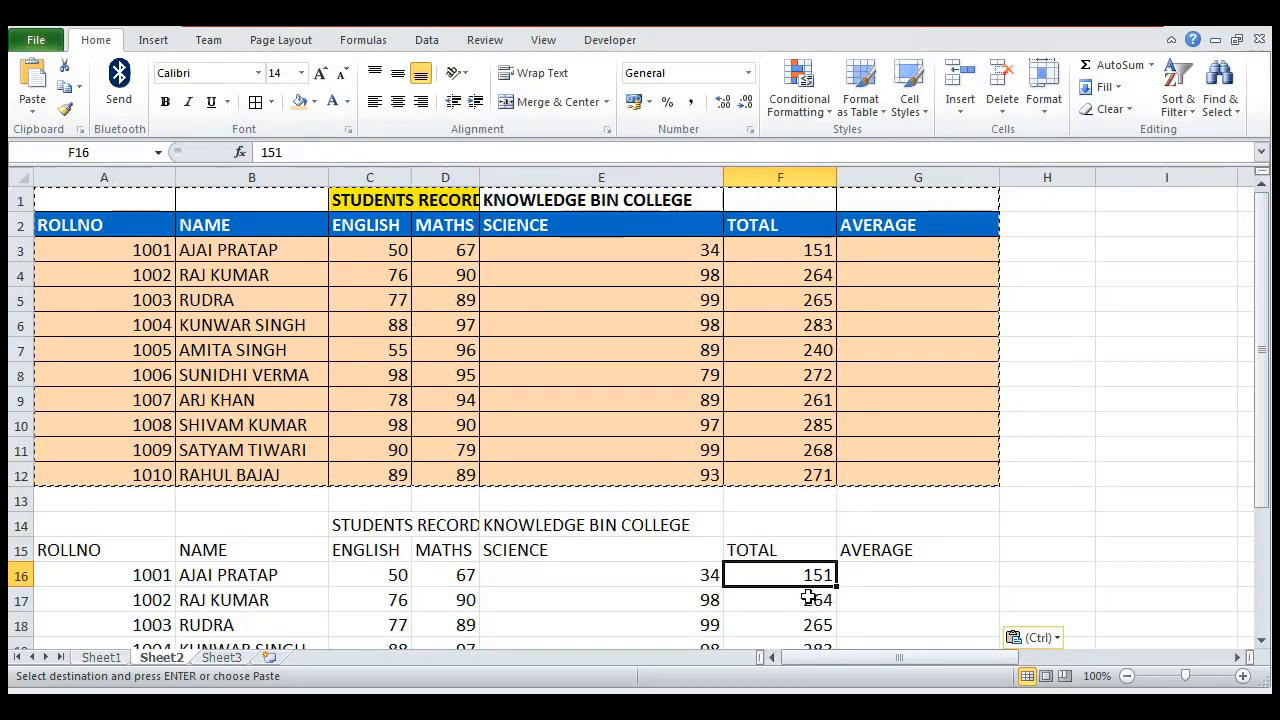
pyautogui.moveTo(814, 622); pyautogui.dragTo(816, 598)
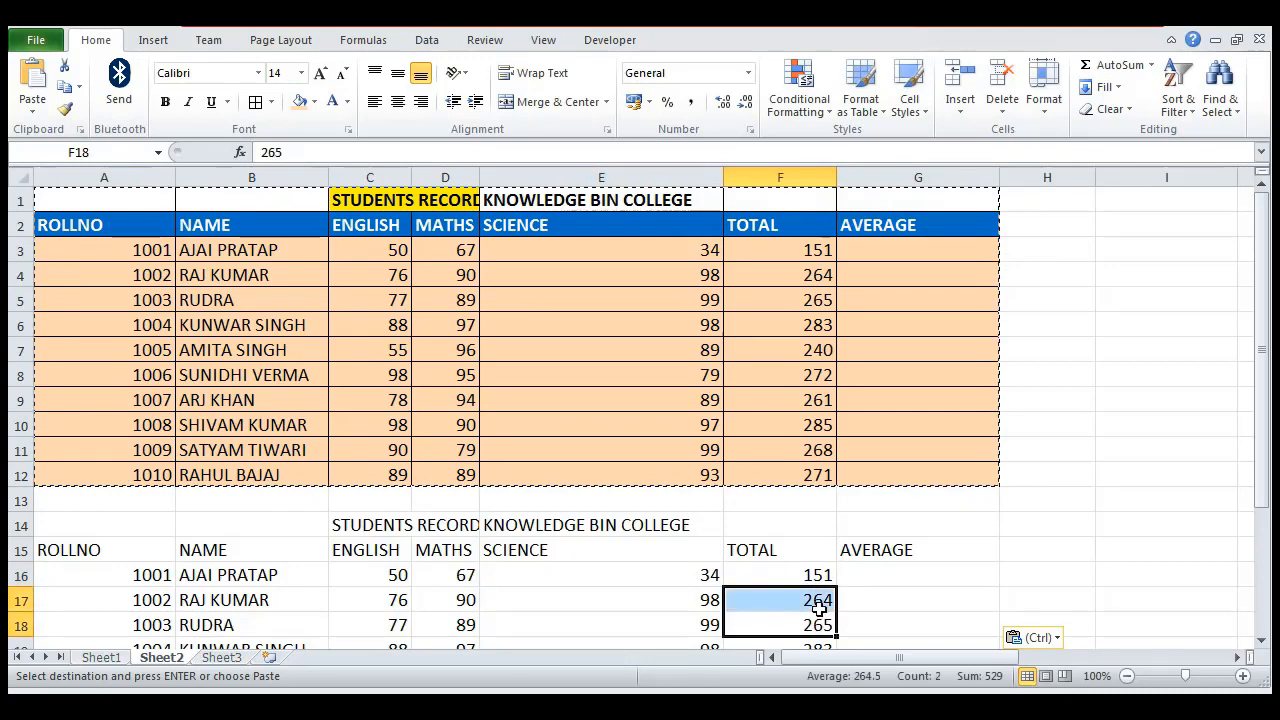
pyautogui.click(818, 597)
pyautogui.click(816, 574)
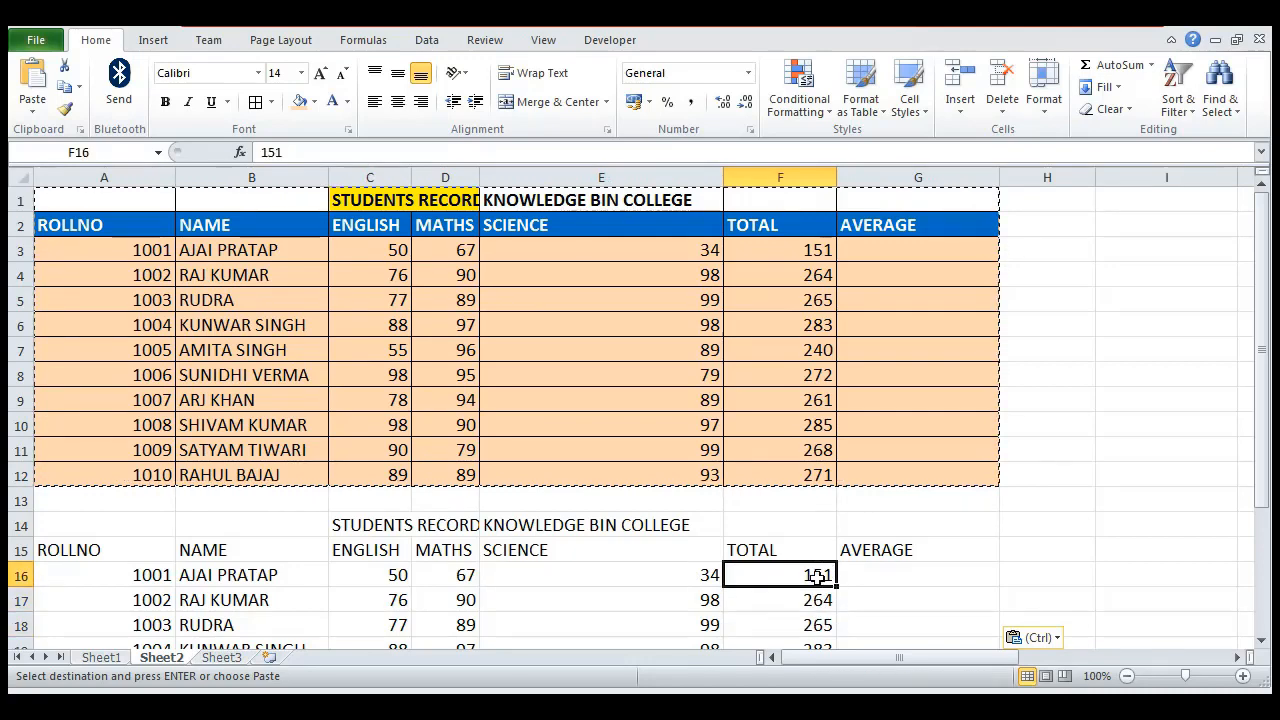
pyautogui.click(818, 600)
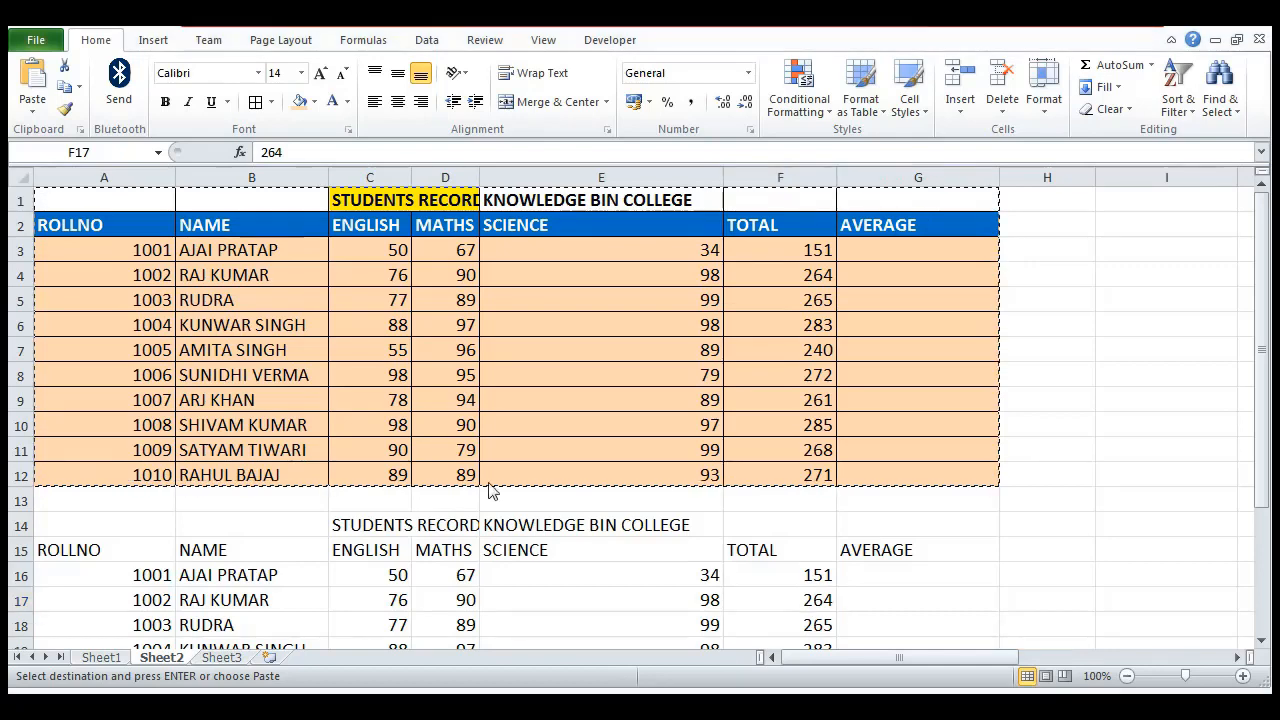
# Step: Undo the Values and number formats paste below the original table
pyautogui.hotkey('ctrl', 'z')
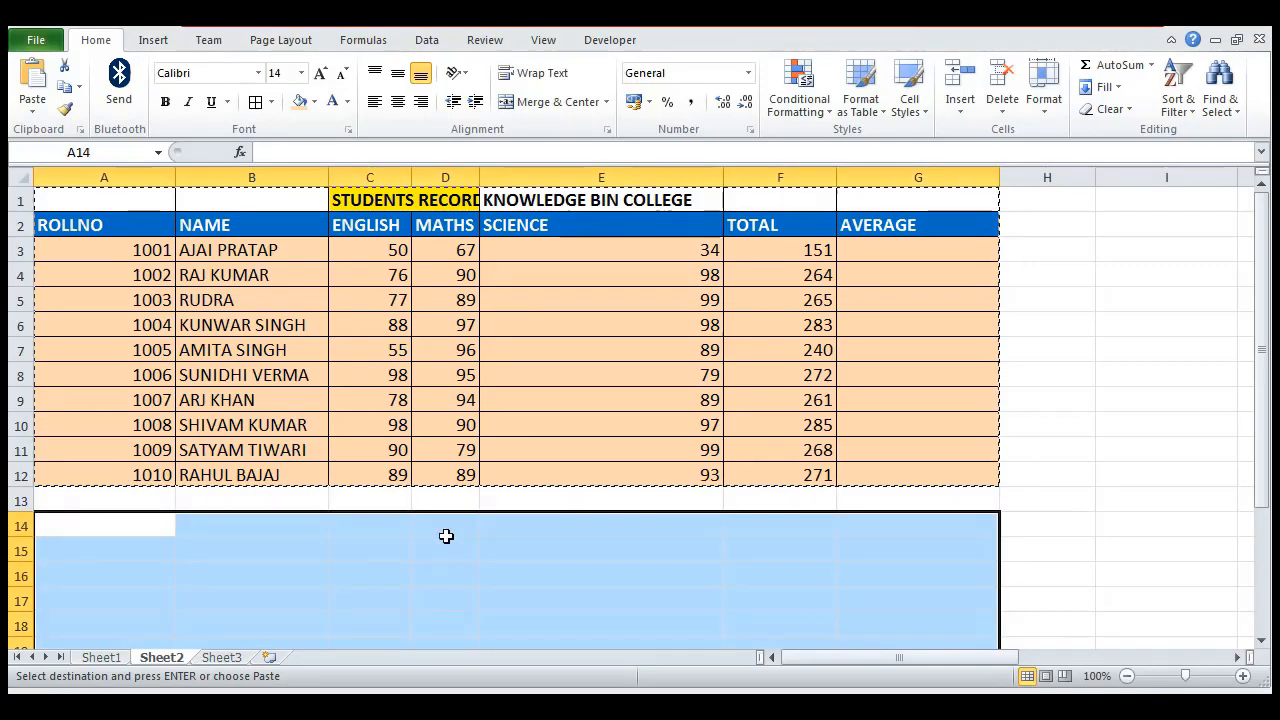
pyautogui.click(563, 372)
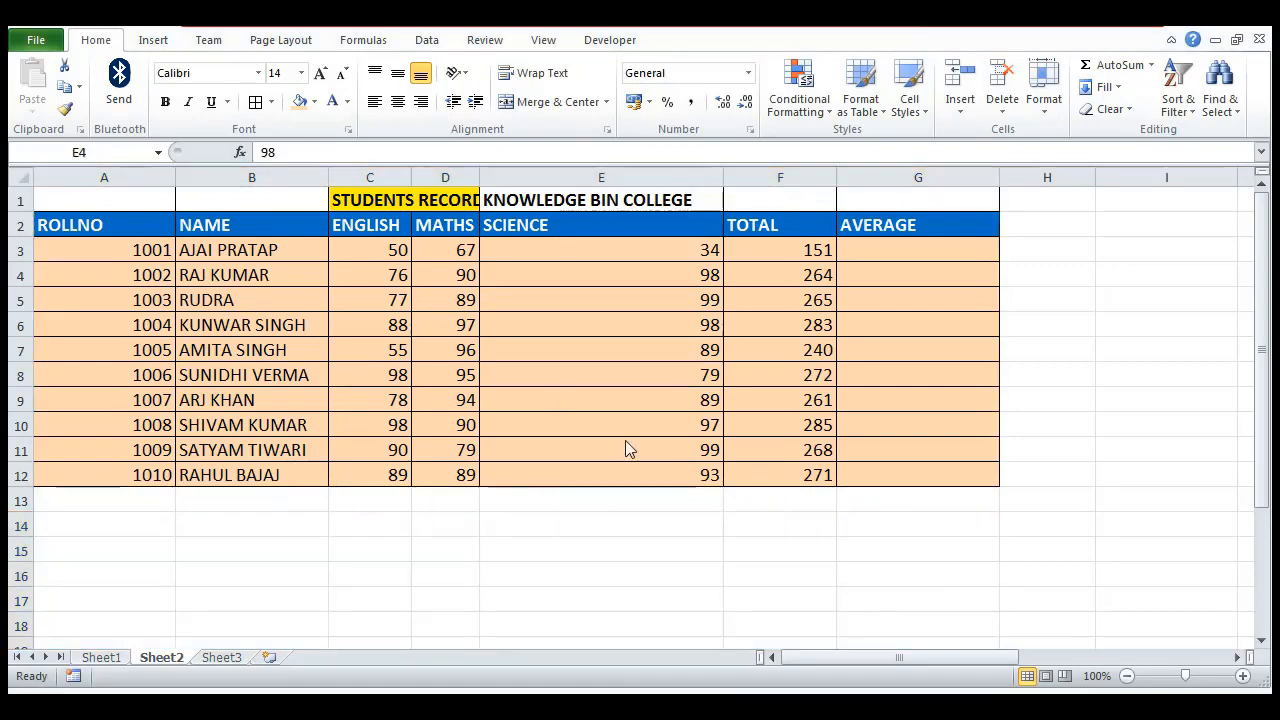
# Step: Apply a Less Than 60 conditional format with Green Fill with Dark Green Text to the ENGLISH and MATHS columns, C2:D12
pyautogui.click(368, 226)
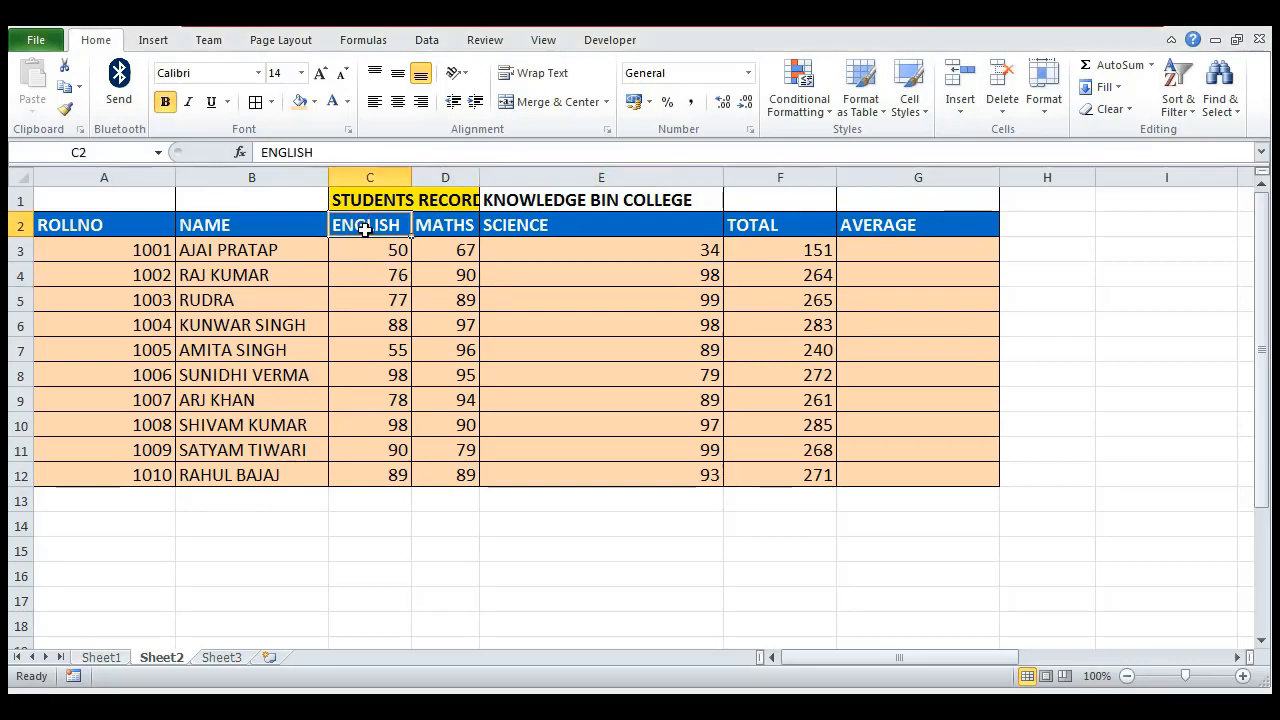
pyautogui.moveTo(366, 228); pyautogui.dragTo(467, 466)
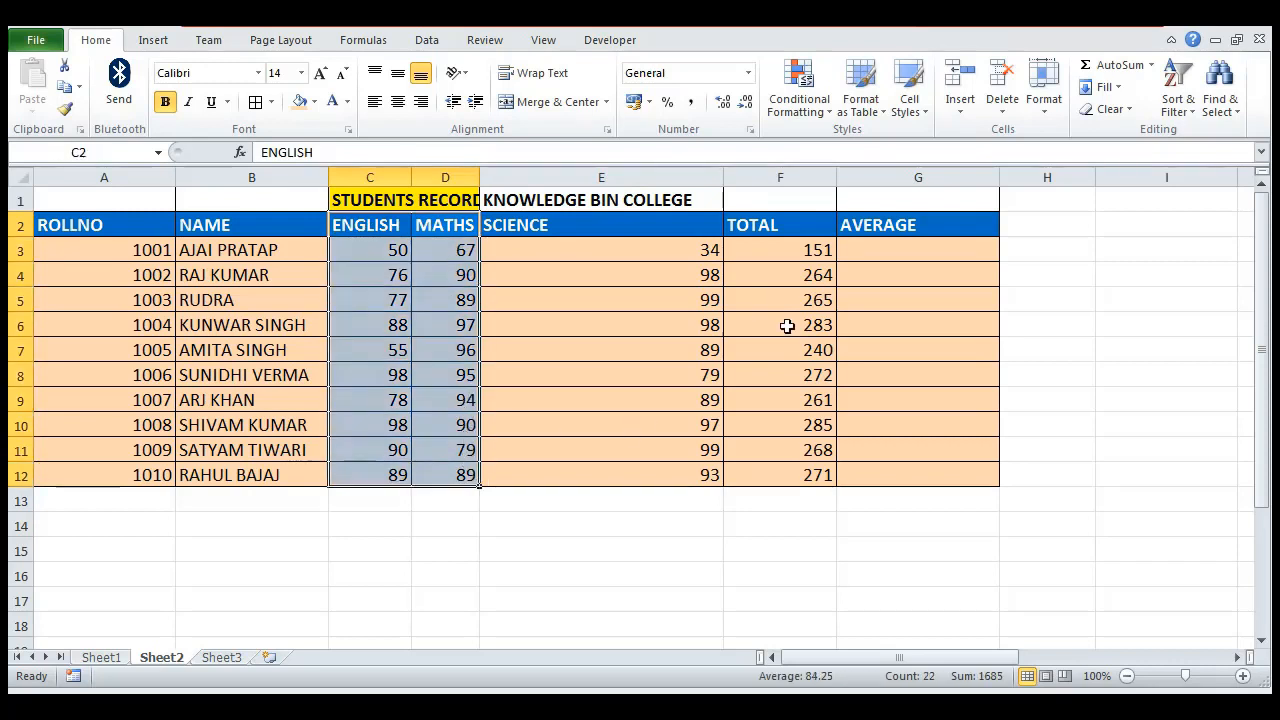
pyautogui.click(830, 114)
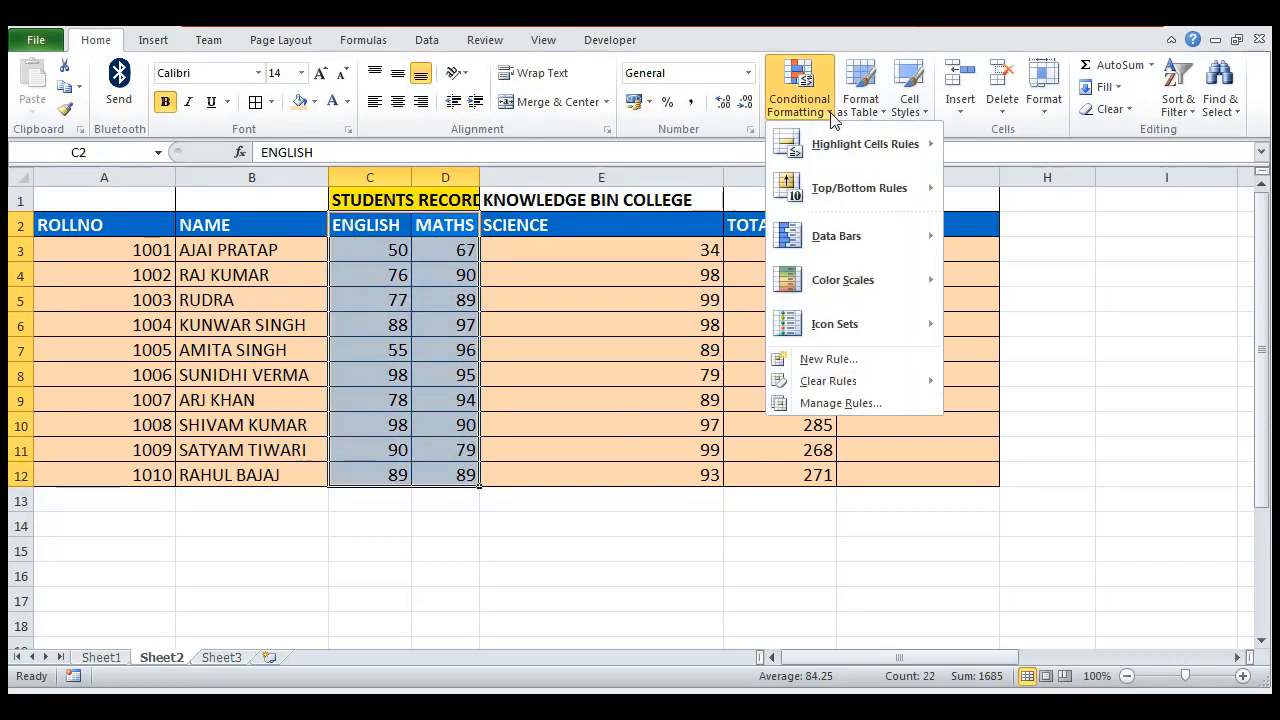
pyautogui.moveTo(840, 165)
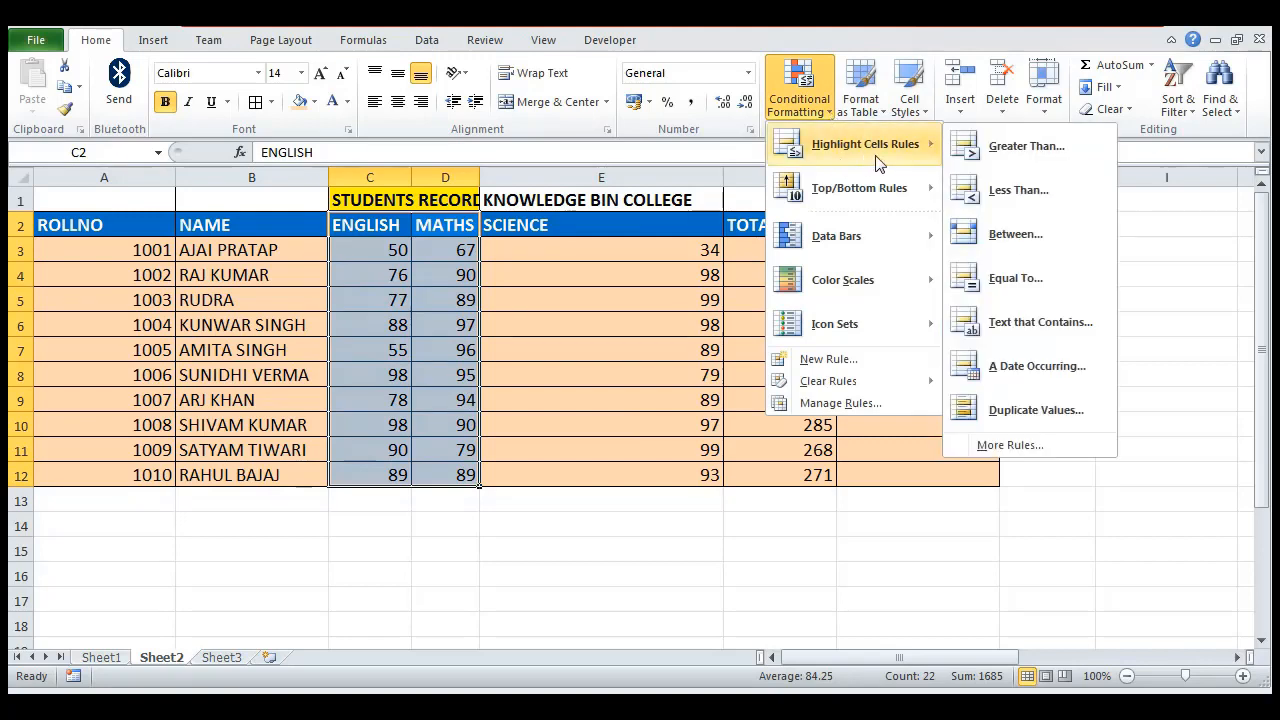
pyautogui.click(1018, 191)
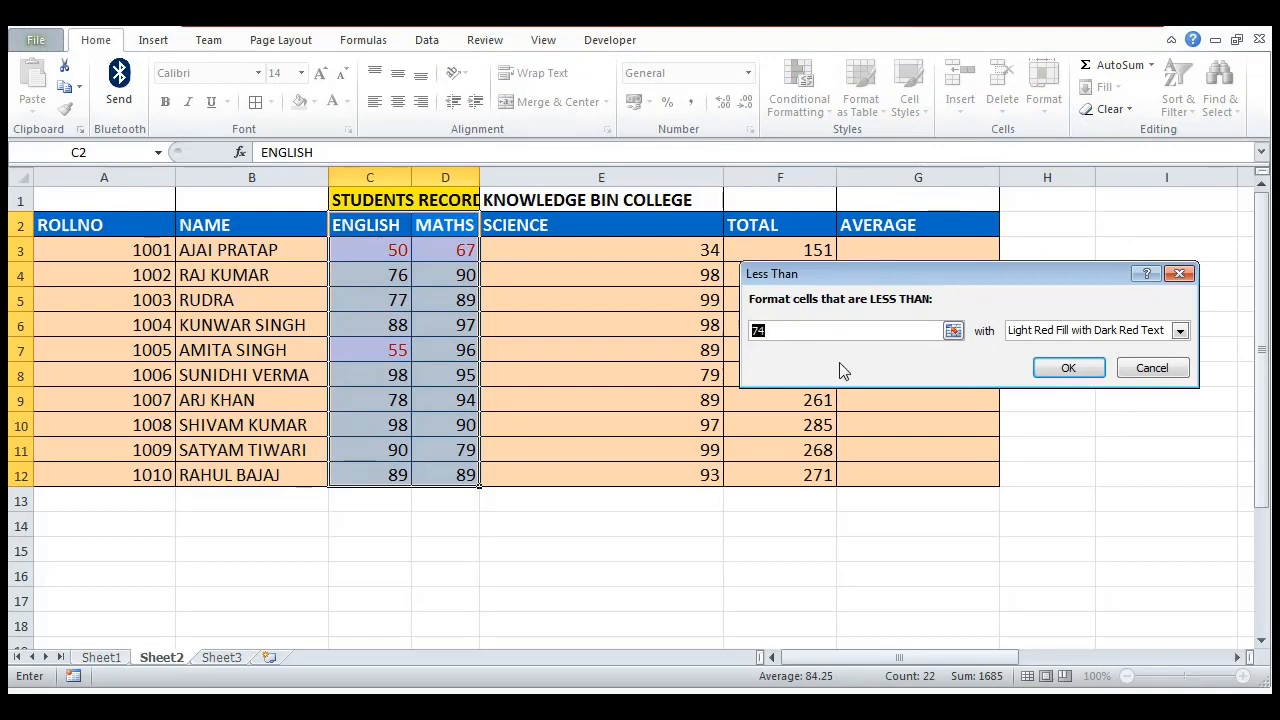
pyautogui.write('60')
pyautogui.click(1180, 331)
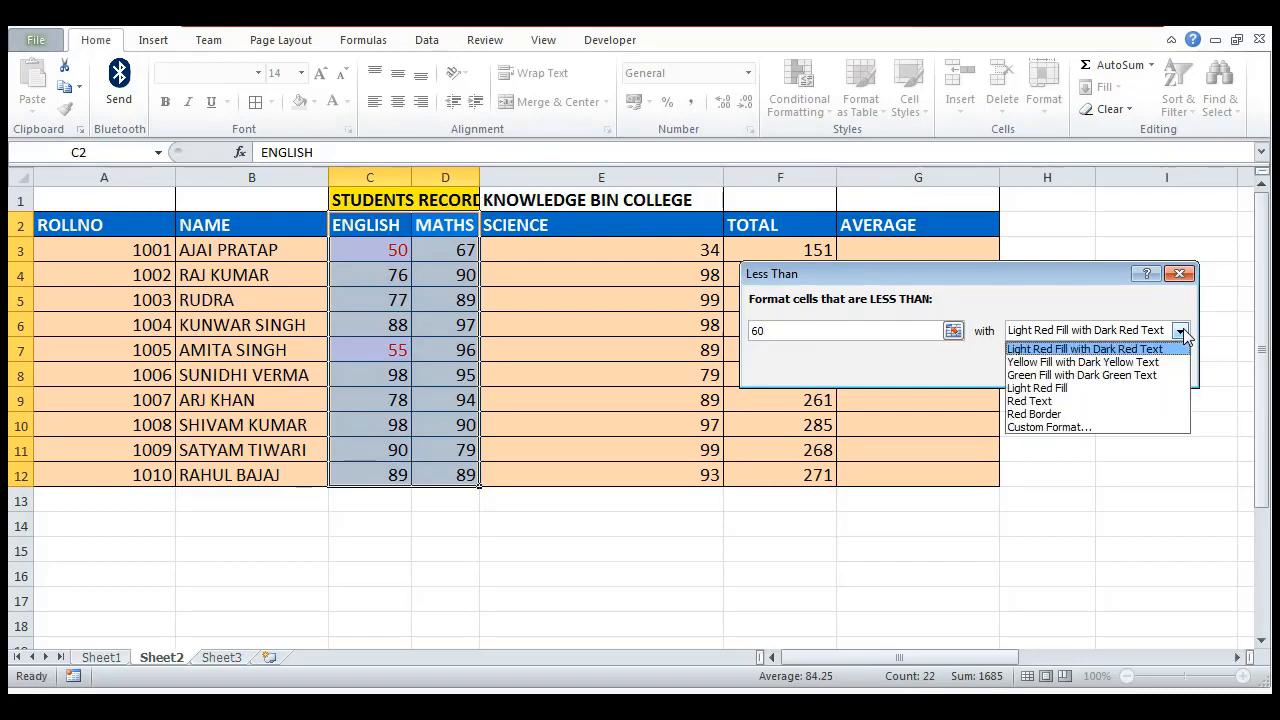
pyautogui.click(1133, 376)
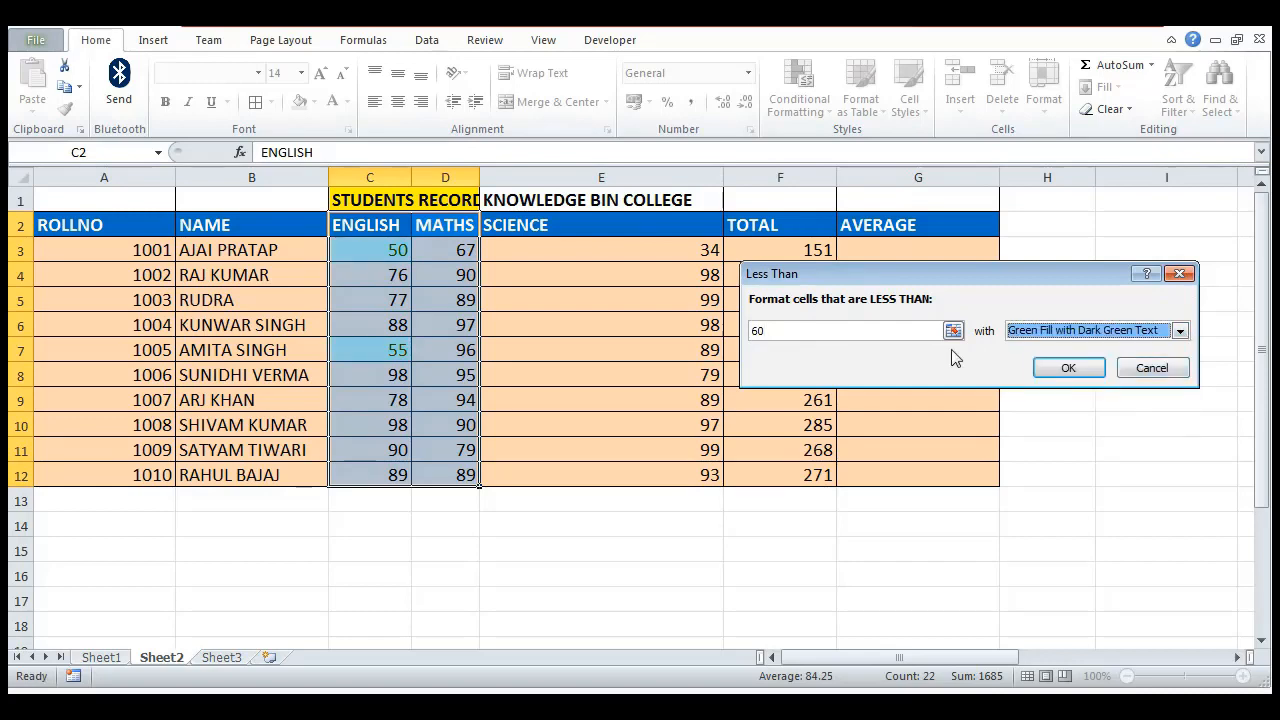
pyautogui.click(1074, 369)
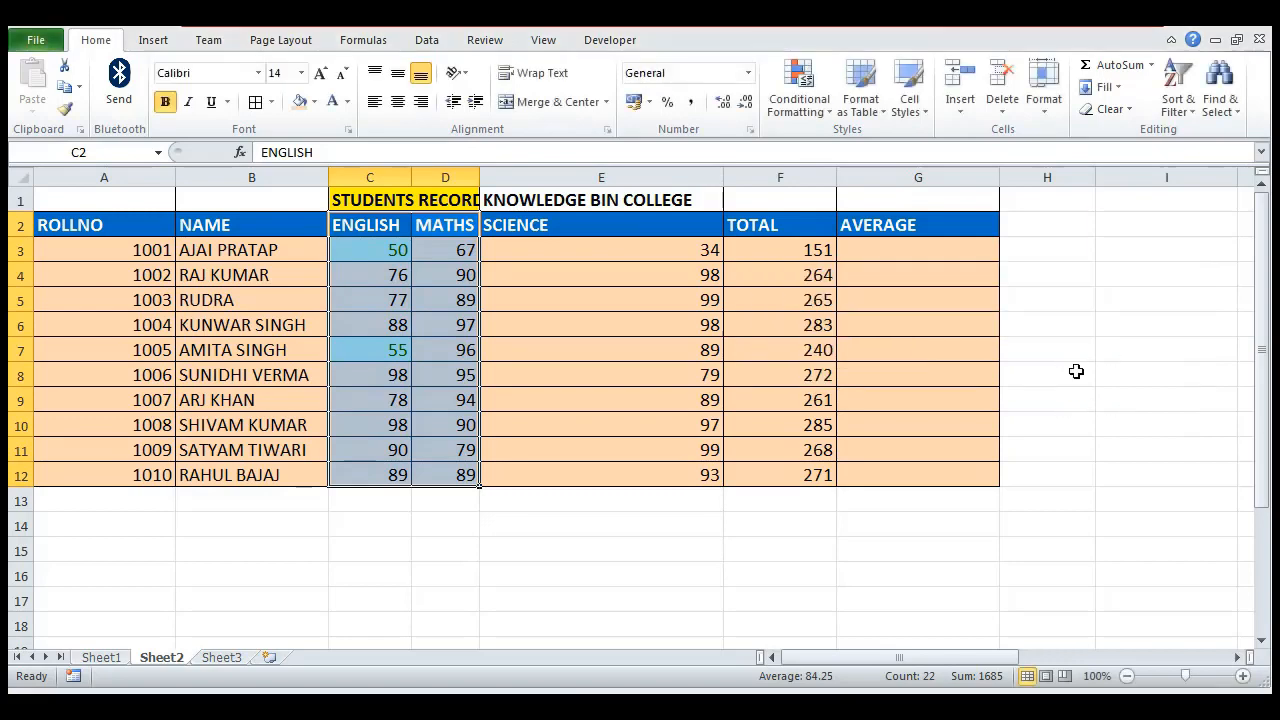
pyautogui.click(572, 322)
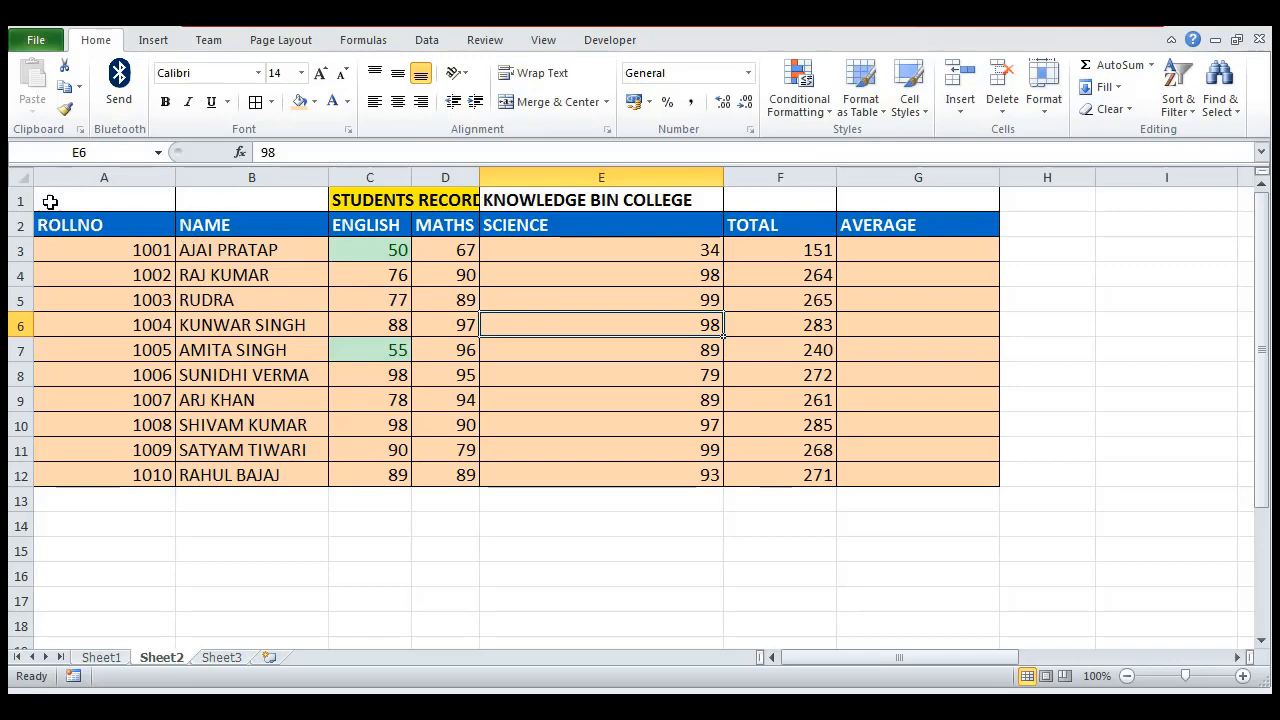
# Step: Copy the student table A1:G12 and paste it at A14 with Paste Special set to All merging conditional formats
pyautogui.moveTo(50, 202); pyautogui.dragTo(948, 477)
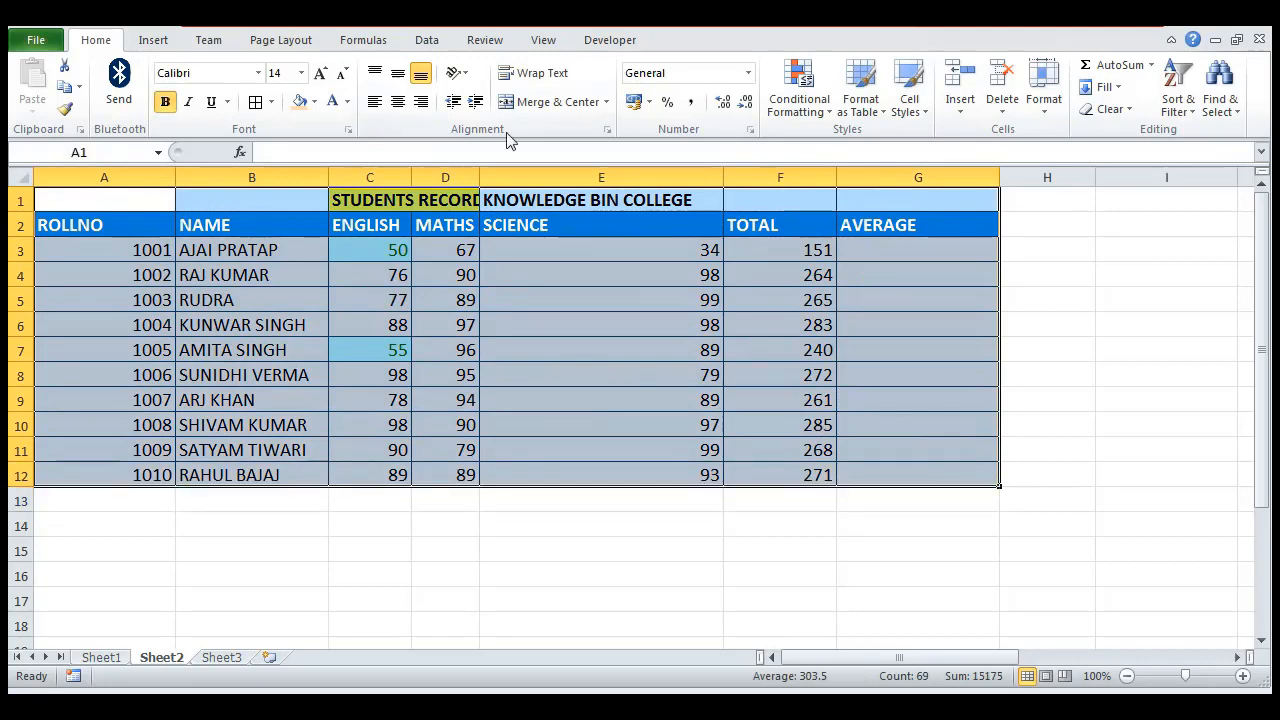
pyautogui.click(66, 90)
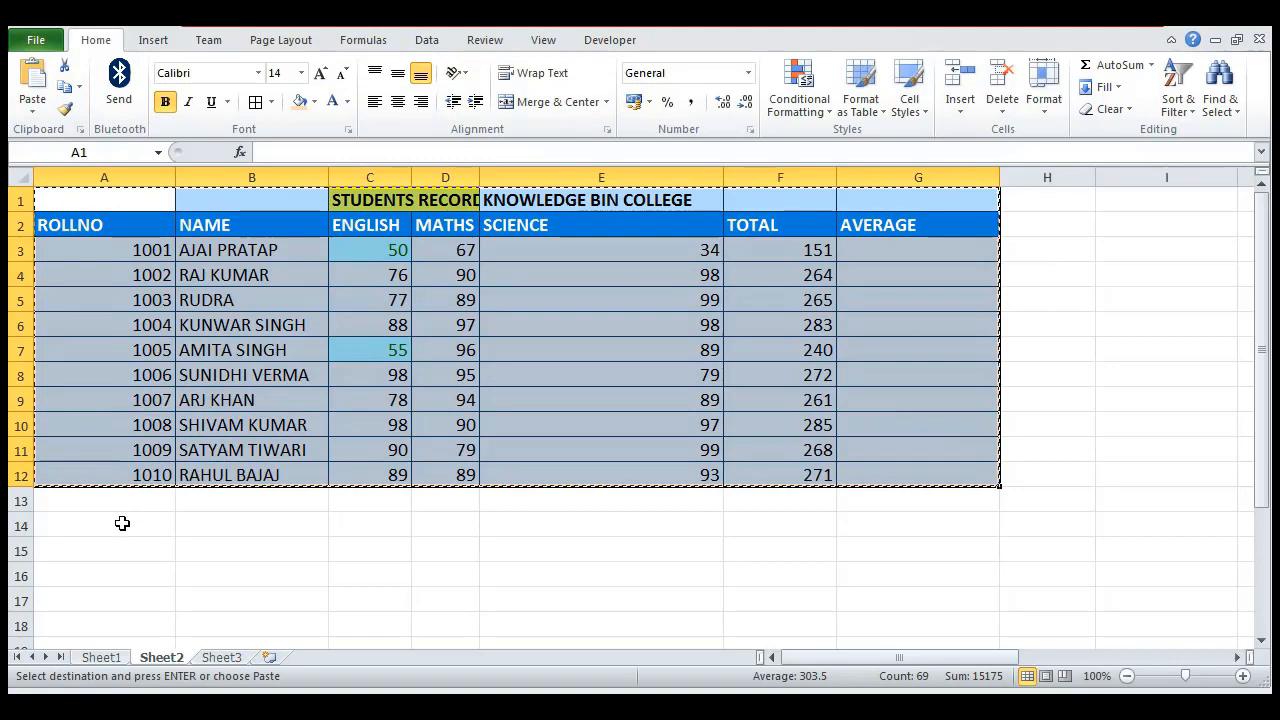
pyautogui.click(122, 523)
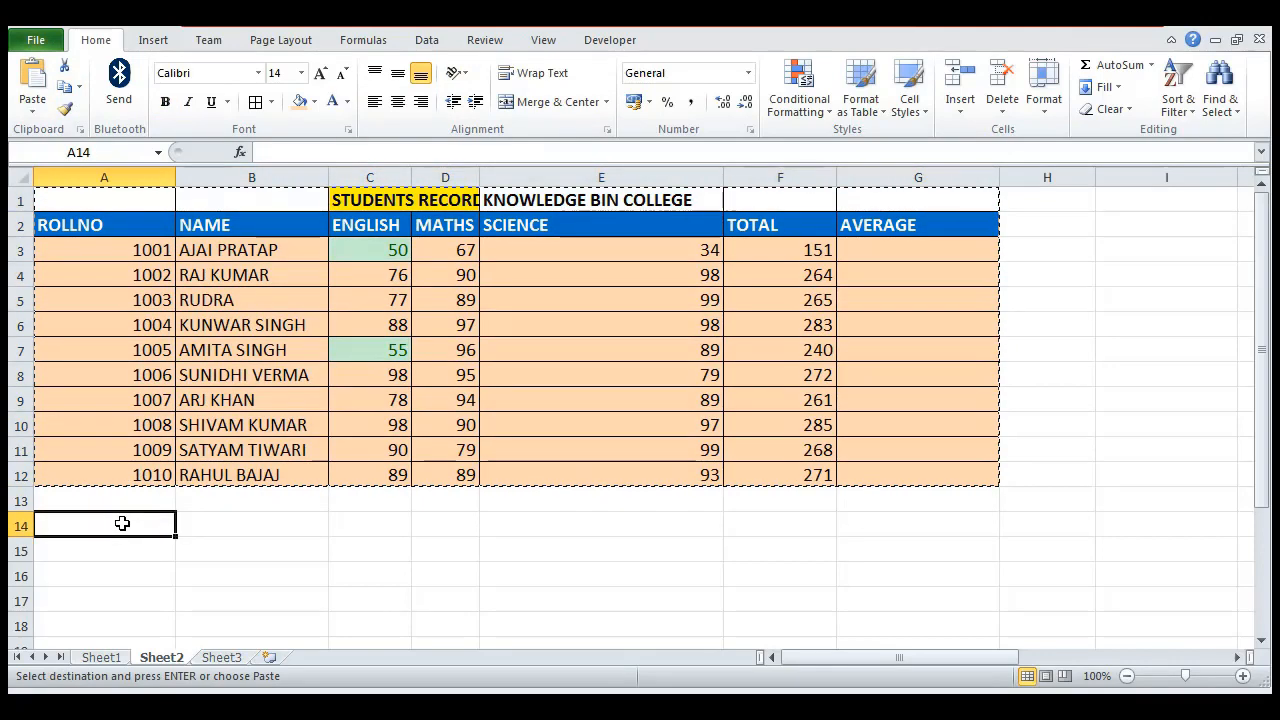
pyautogui.hotkey('ctrl', 'alt', 'v')
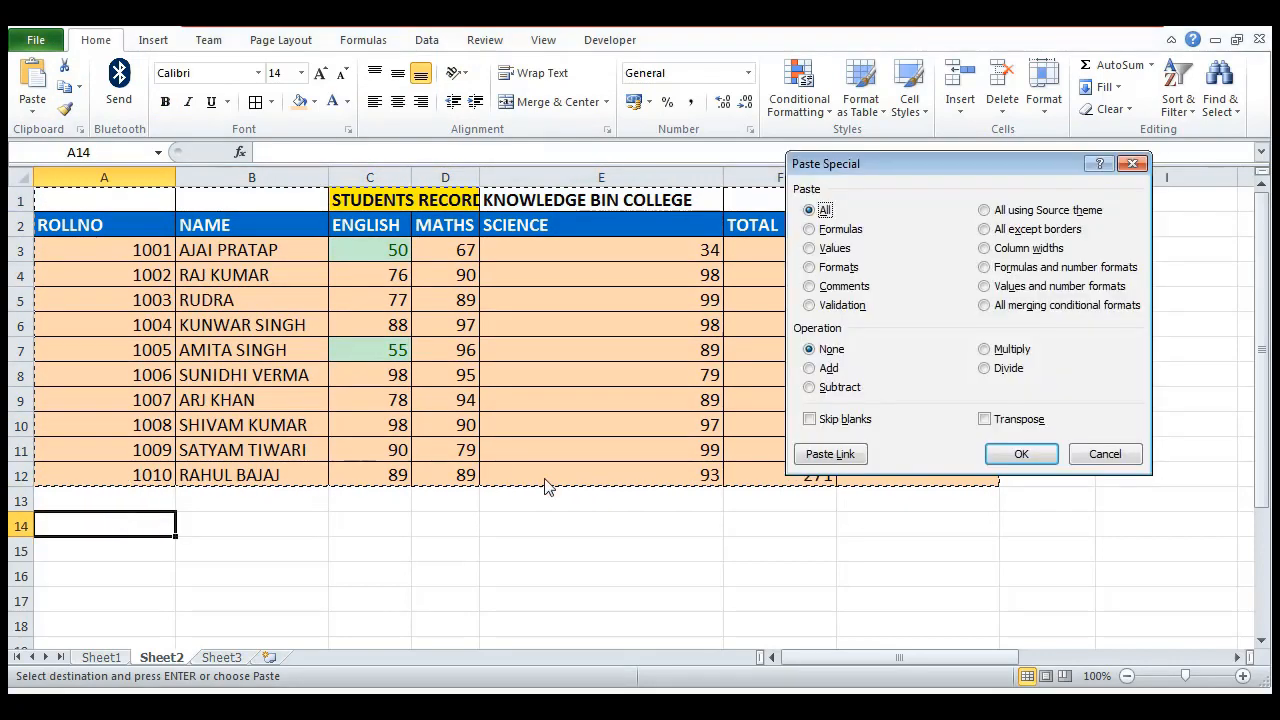
pyautogui.click(985, 306)
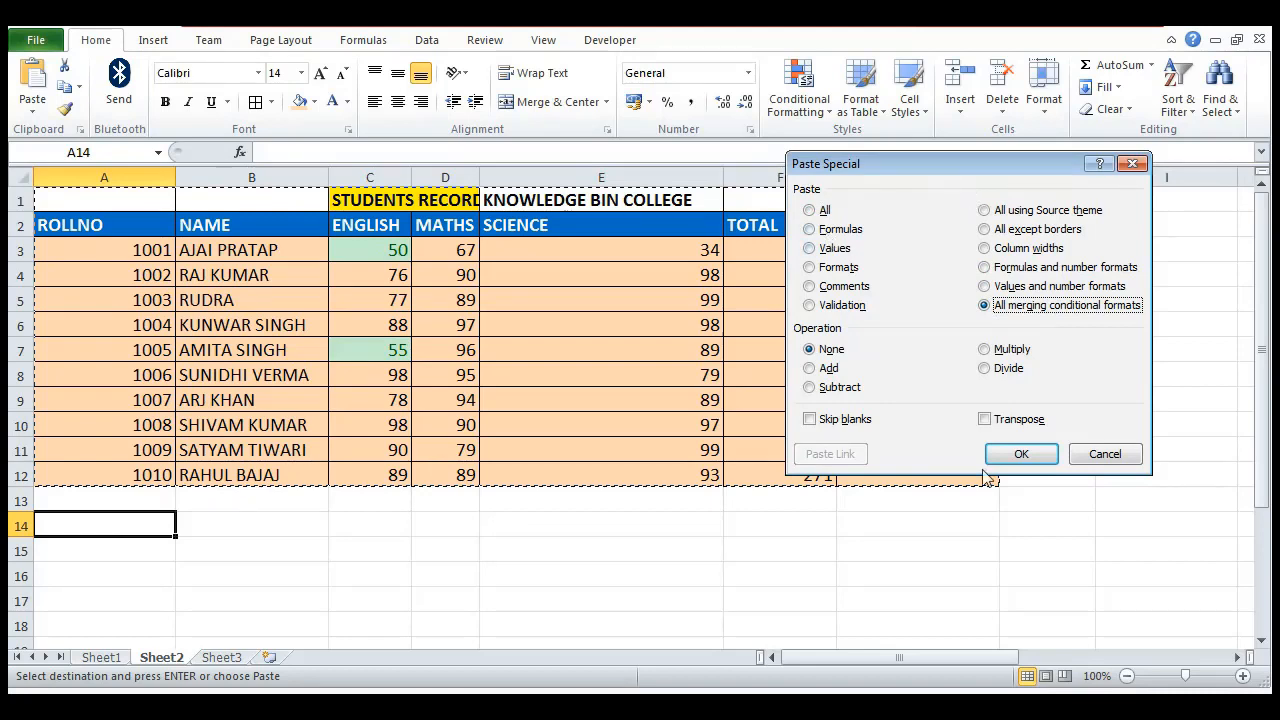
pyautogui.click(1013, 458)
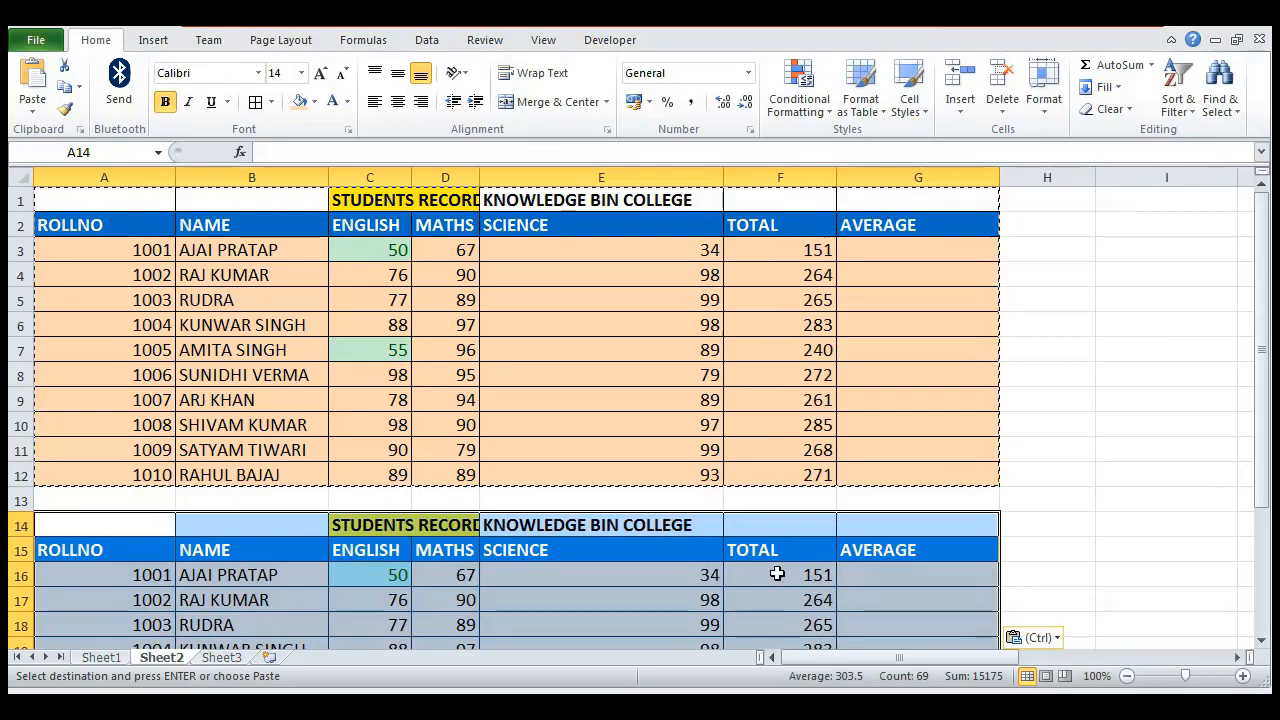
# Step: Compare the conditional highlighting of ENGLISH marks C3 and C7 in the original table with the ENGLISH column of the pasted copy
pyautogui.click(505, 579)
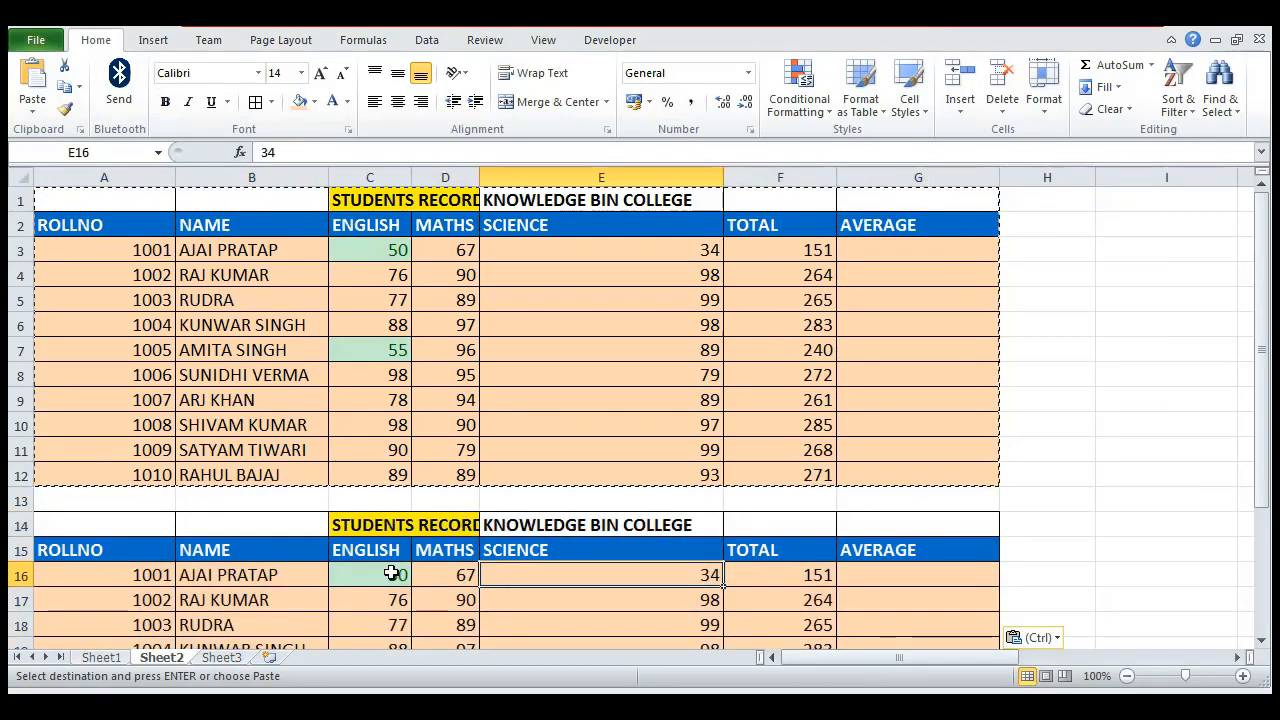
pyautogui.click(386, 245)
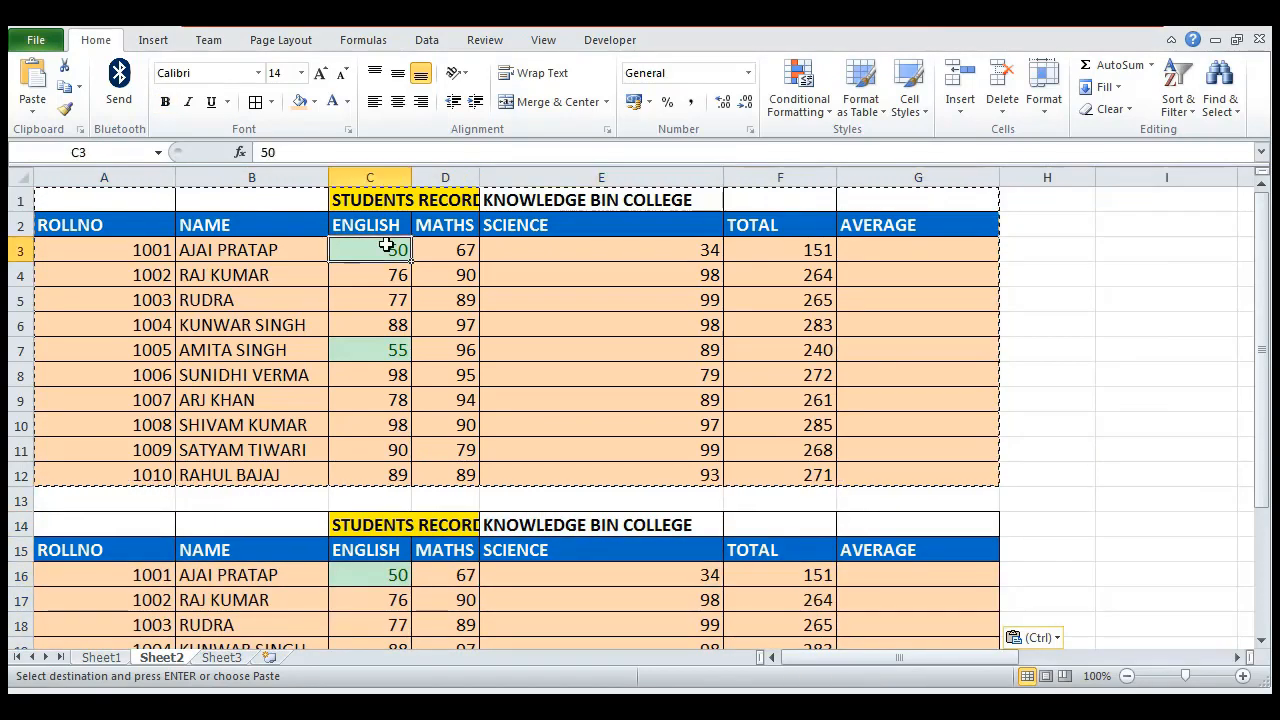
pyautogui.click(392, 347)
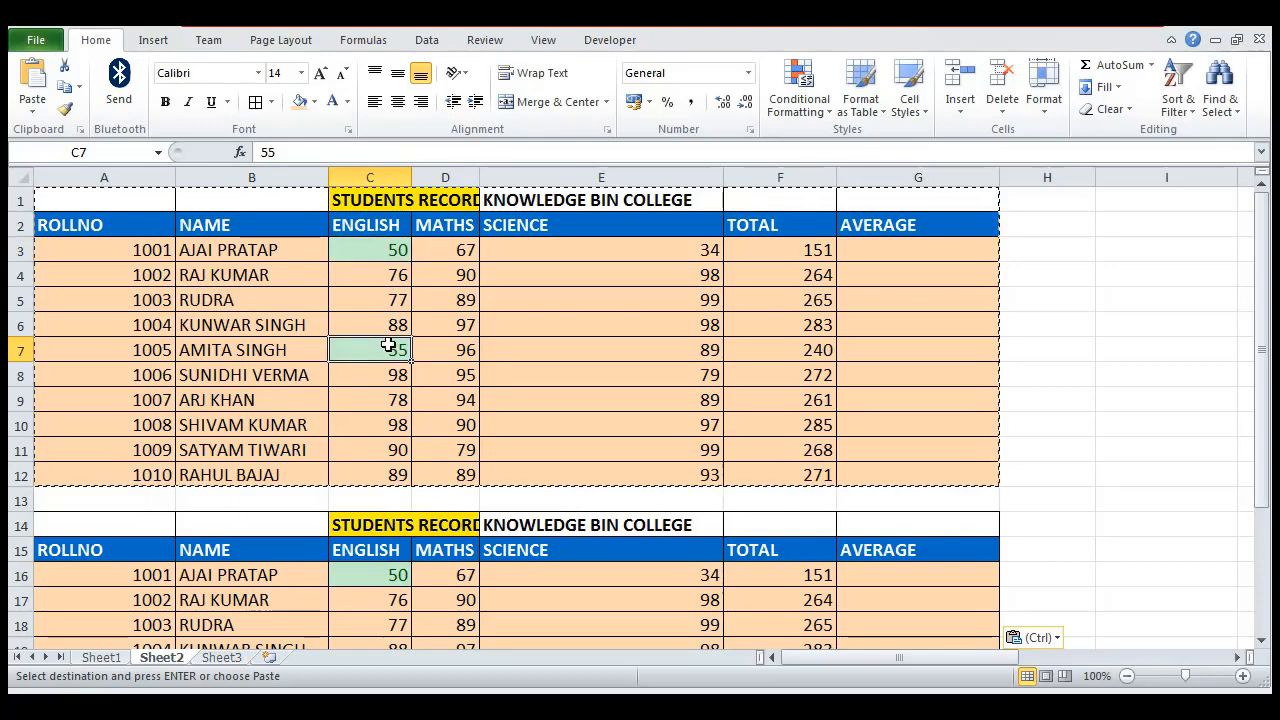
pyautogui.click(398, 567)
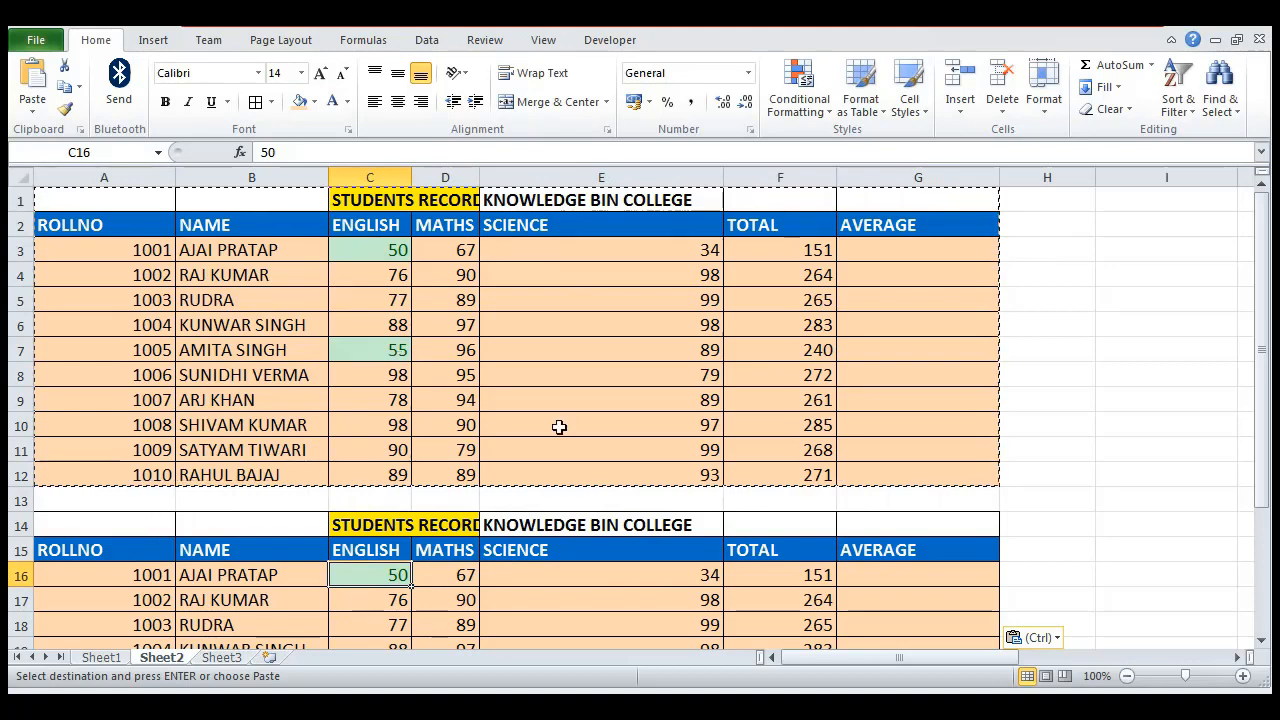
pyautogui.moveTo(1261, 345); pyautogui.dragTo(1262, 369)
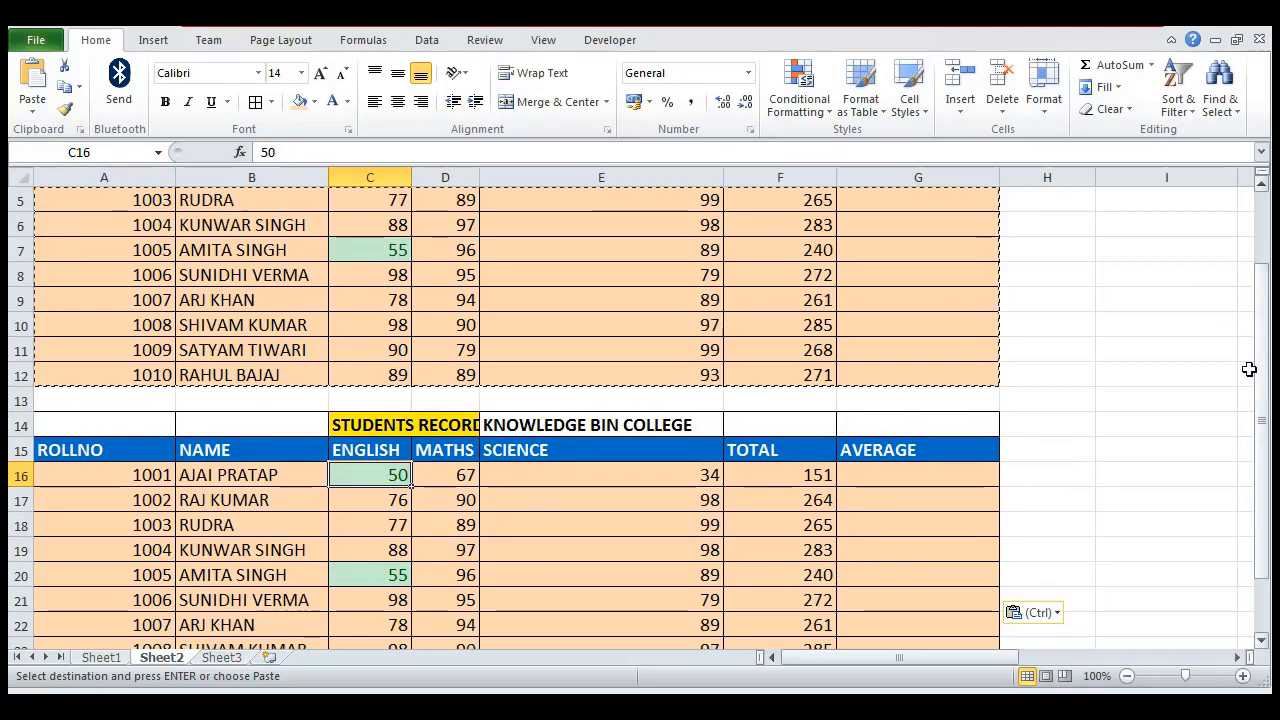
# Step: Test the conditional format in the pasted table by setting ENGLISH mark C18 to 40 and MATHS mark D17 to 49
pyautogui.click(386, 526)
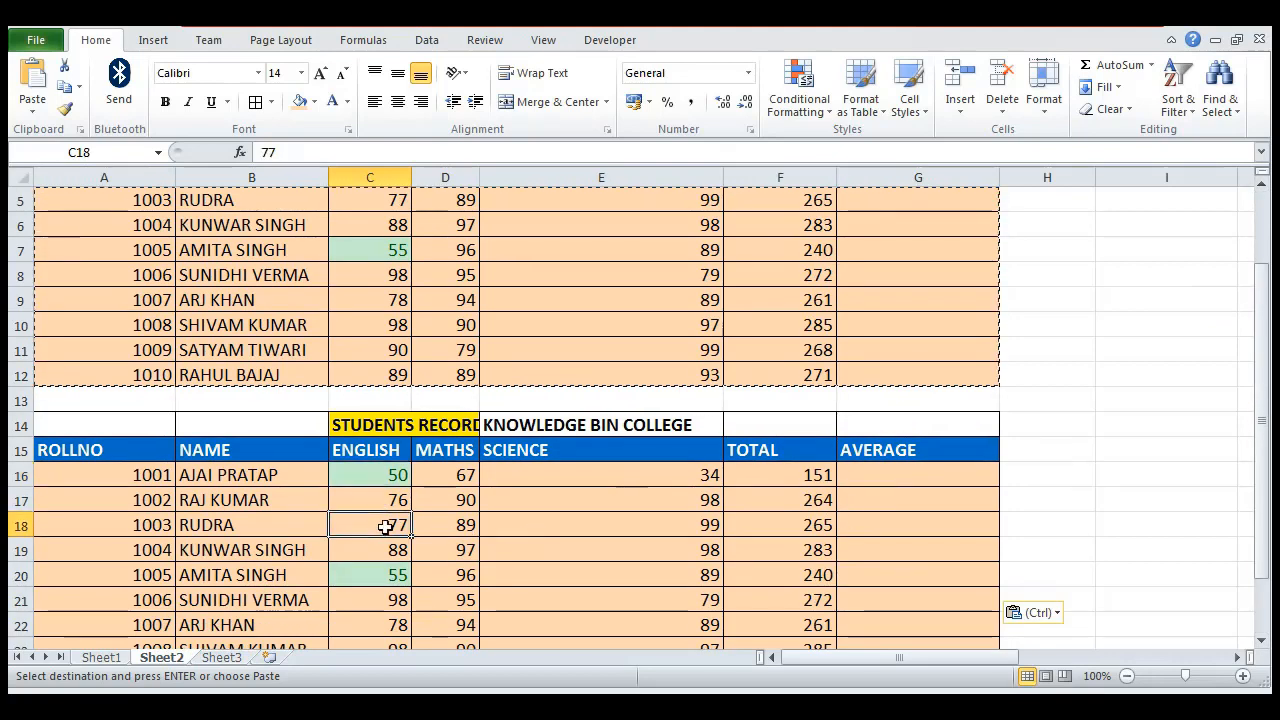
pyautogui.write('40')
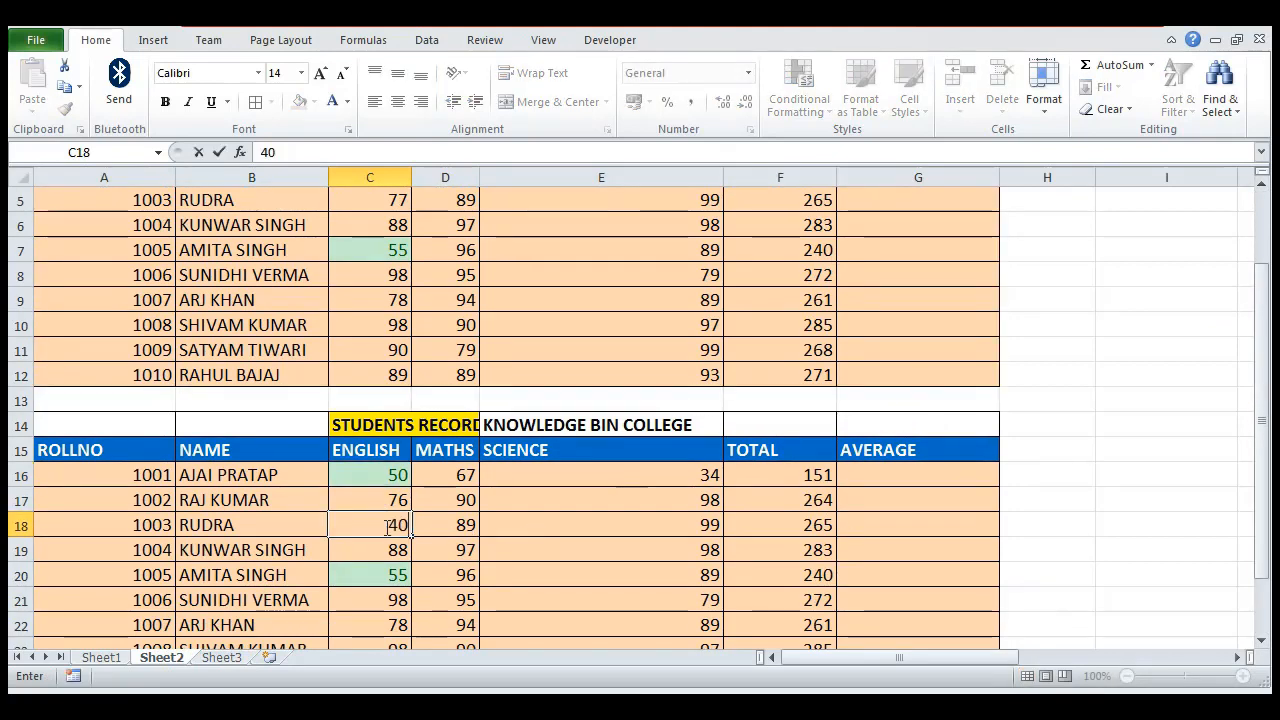
pyautogui.press('Return')
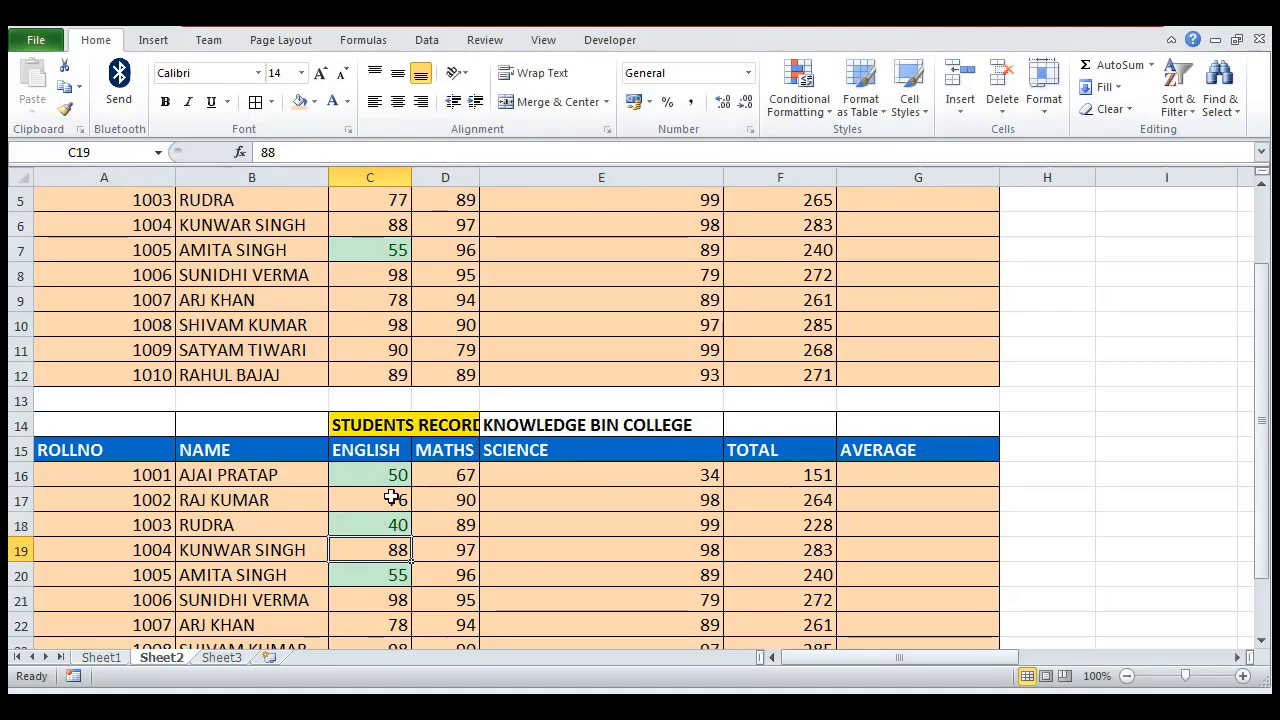
pyautogui.click(451, 498)
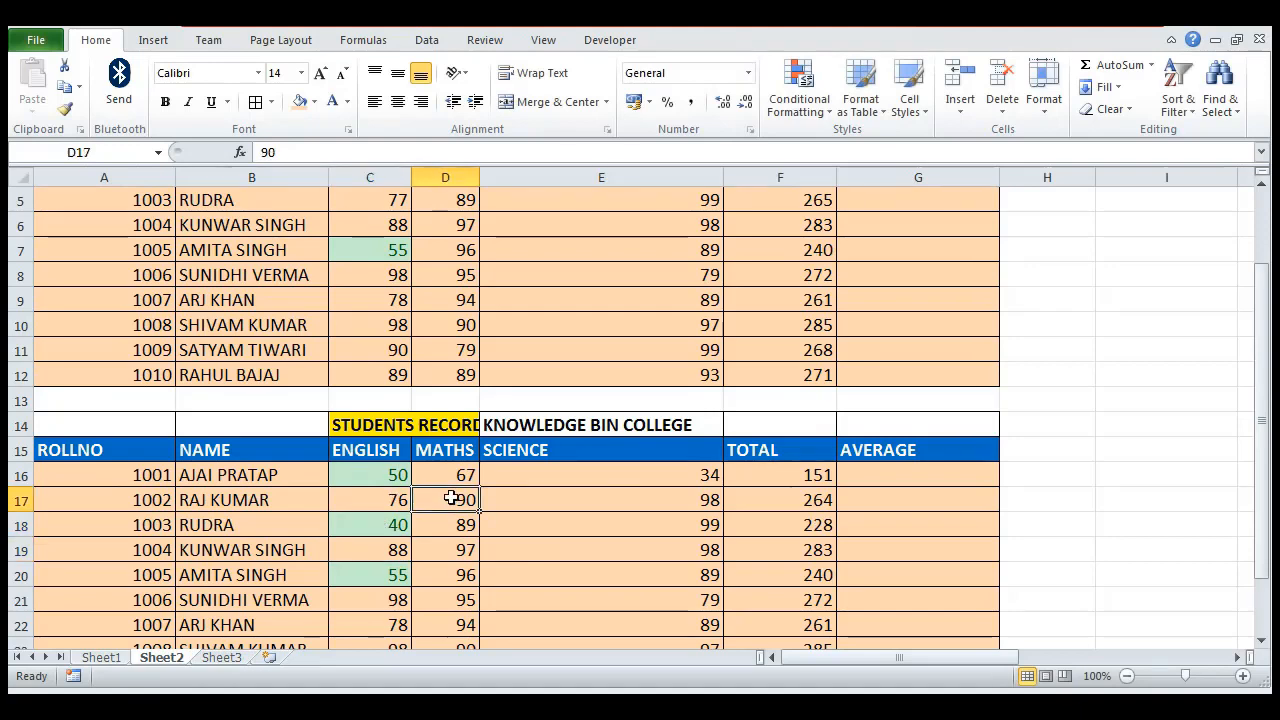
pyautogui.write('49')
pyautogui.press('Return')
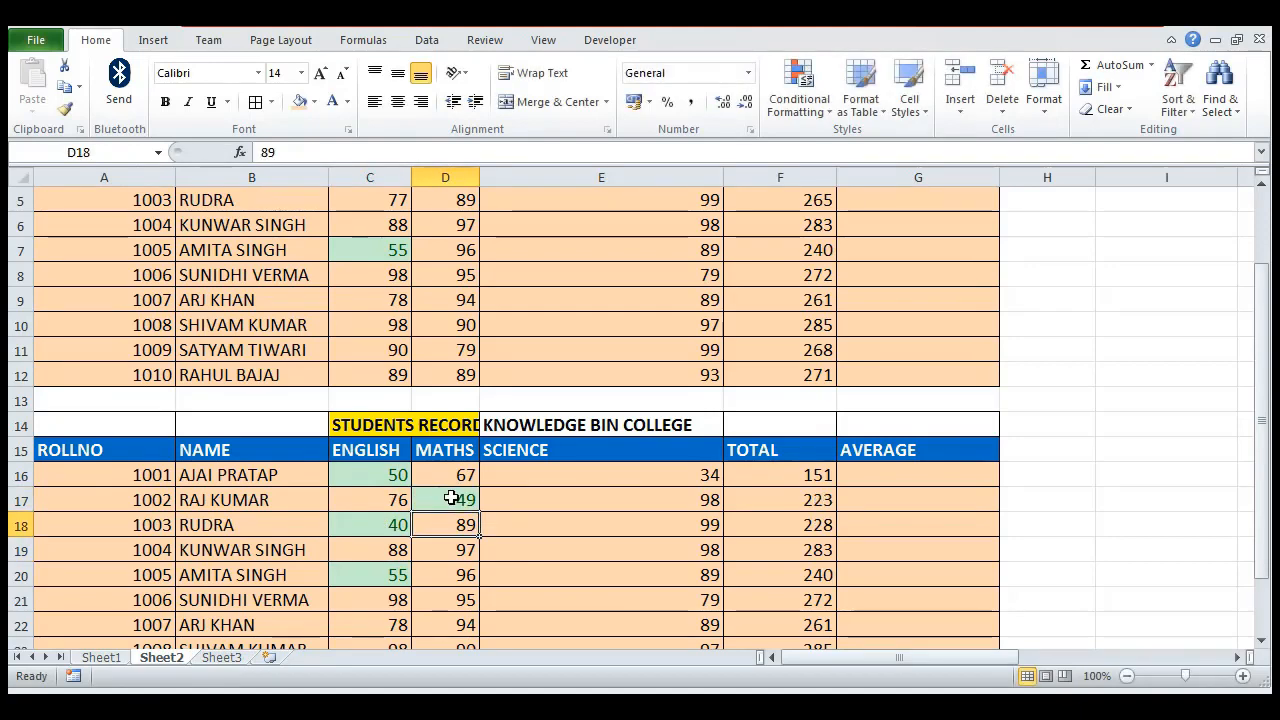
pyautogui.click(610, 548)
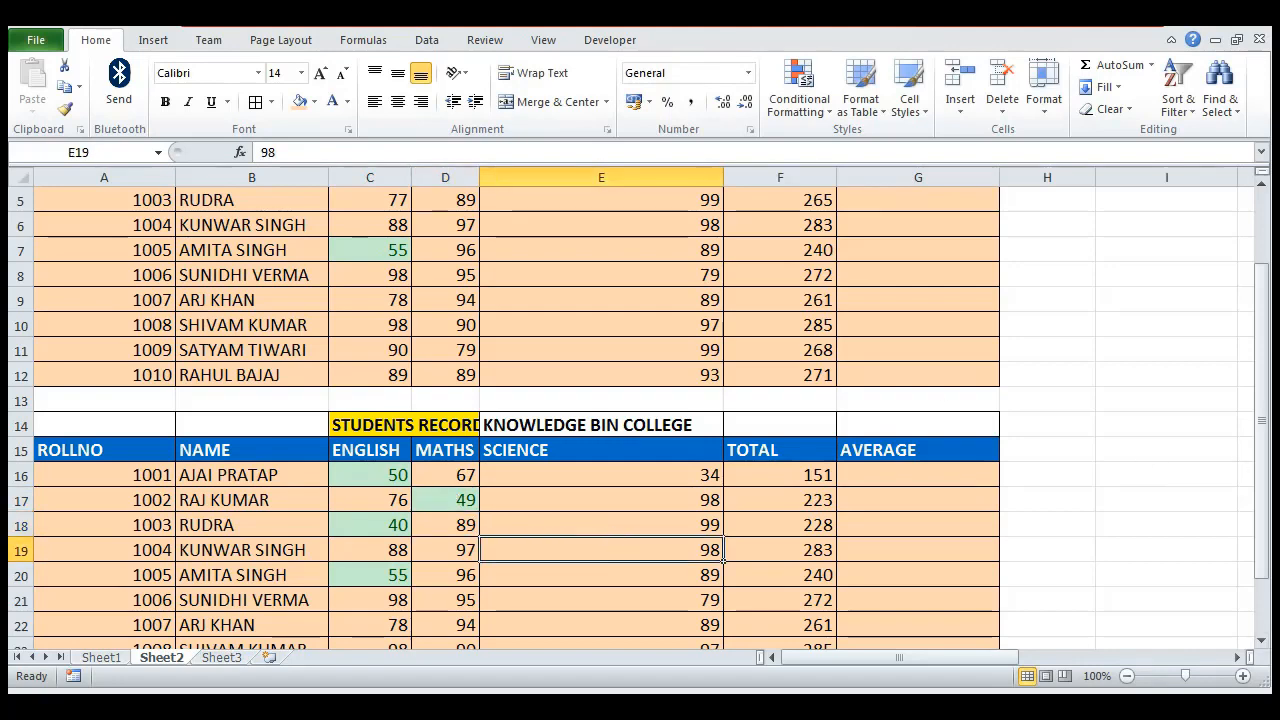
pyautogui.moveTo(1261, 420); pyautogui.dragTo(1261, 350)
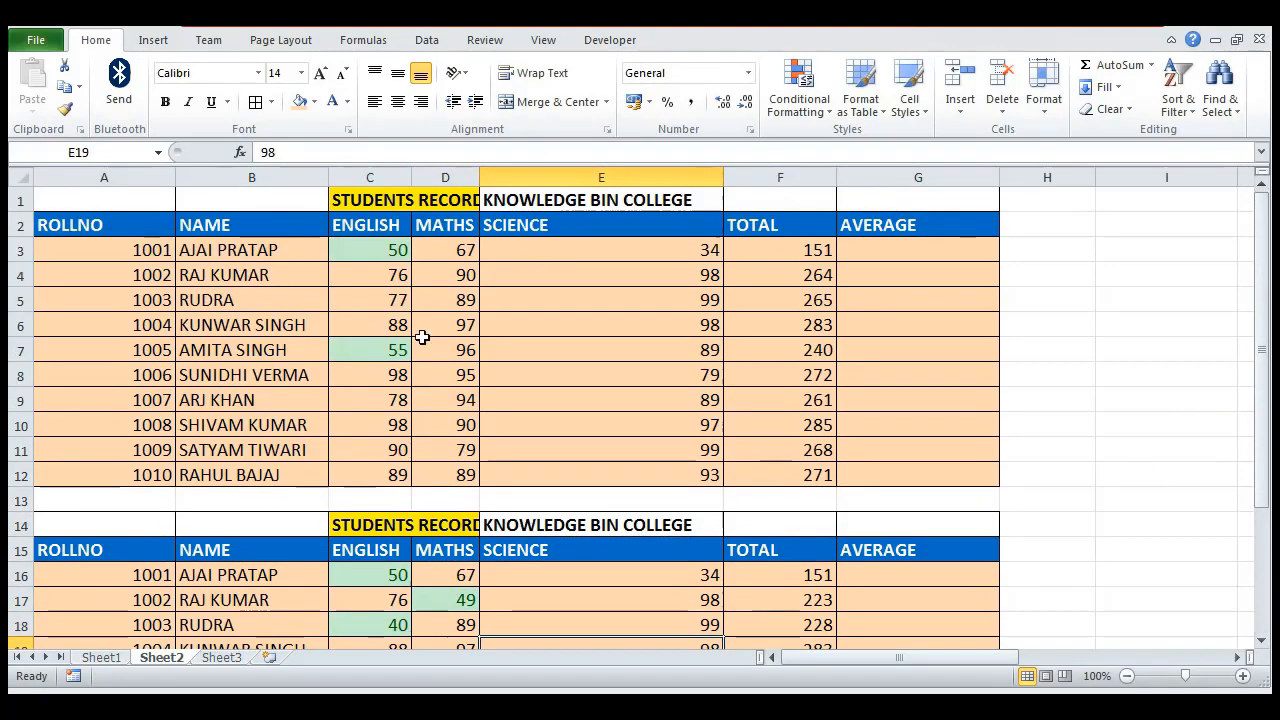
pyautogui.click(470, 584)
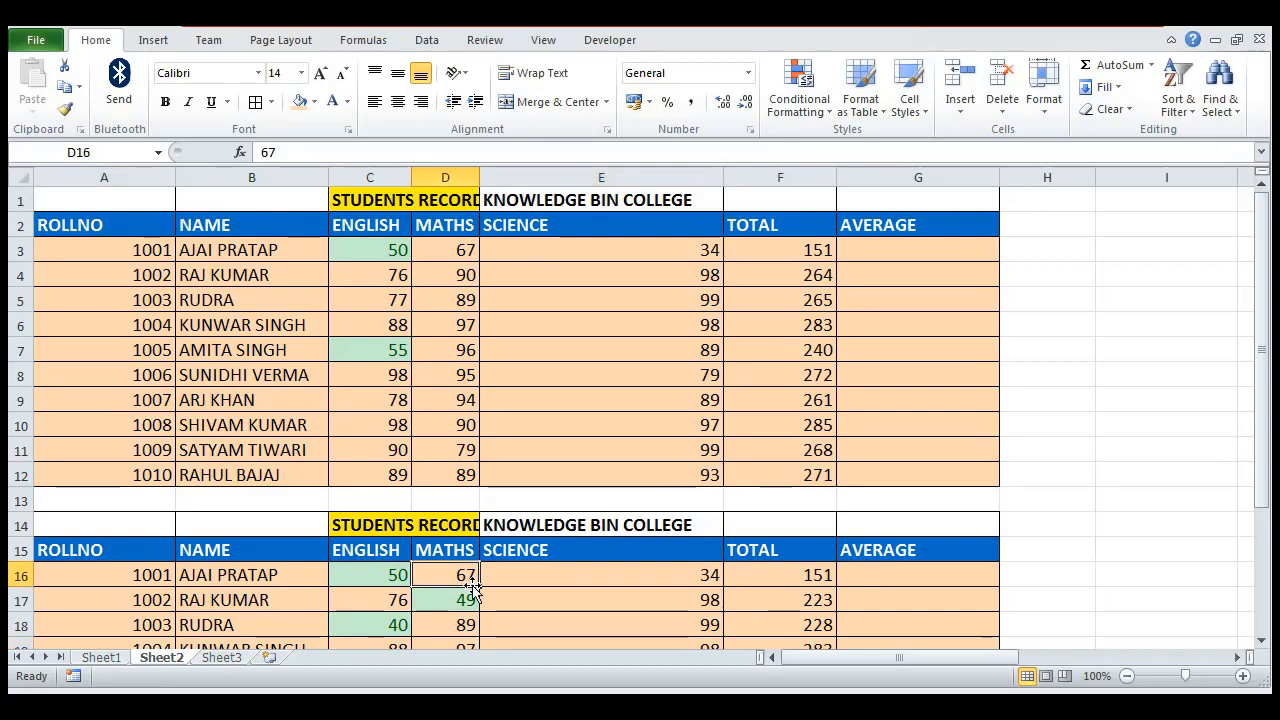